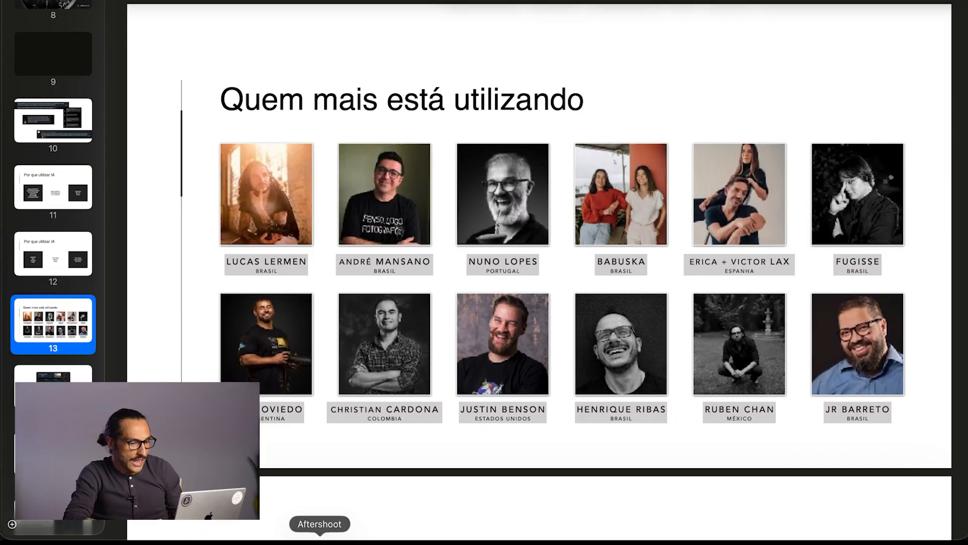
Switch to Aftershoot and go to its home page to look over the existing albums
click(319, 540)
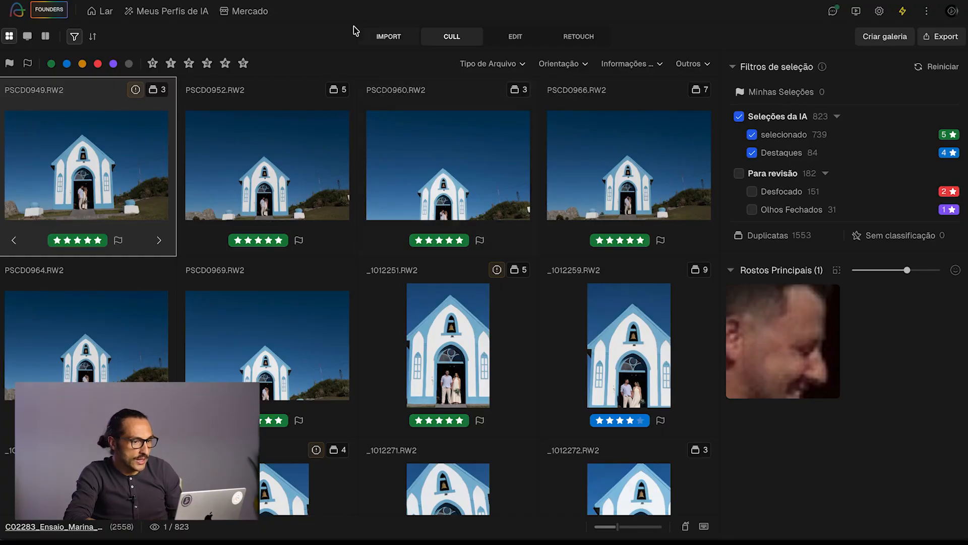
click(103, 48)
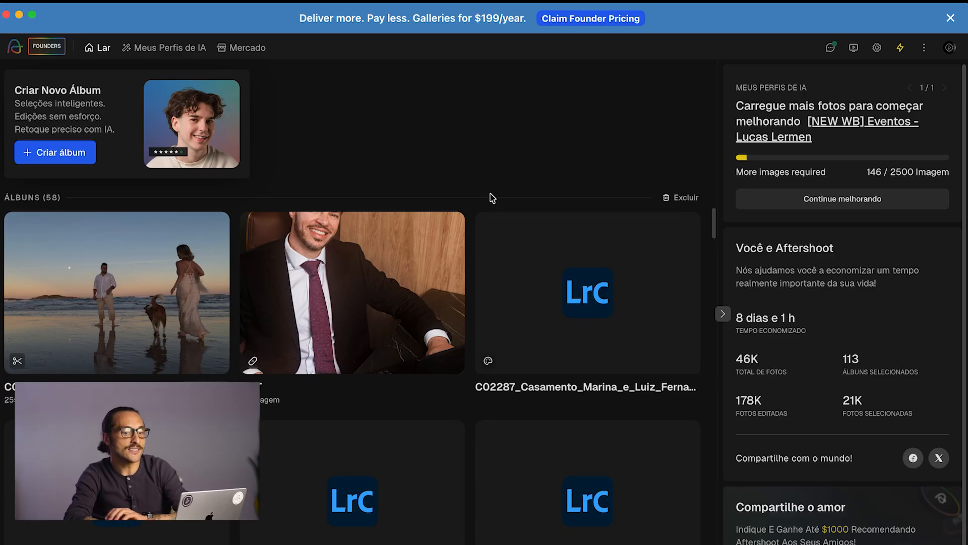
scroll(574, 315, down, 5)
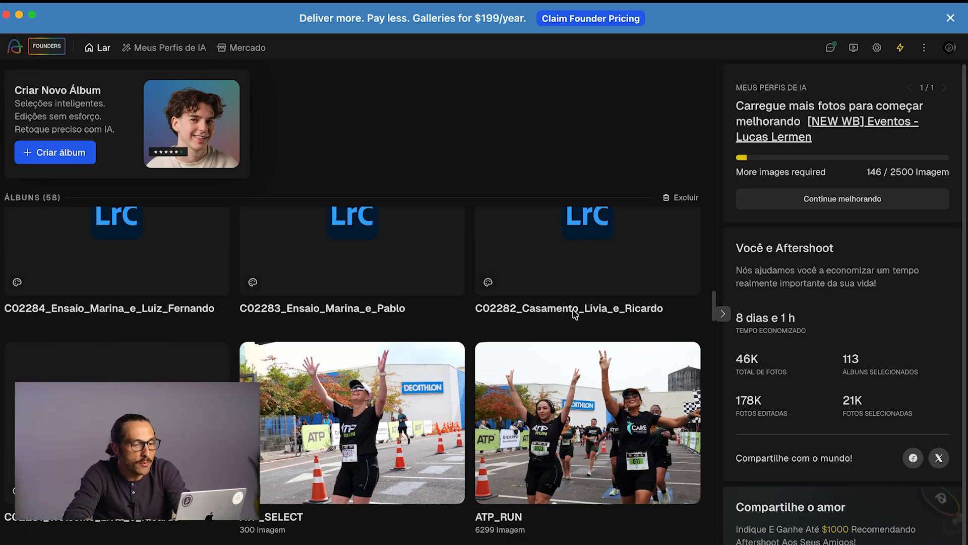
scroll(575, 314, up, 5)
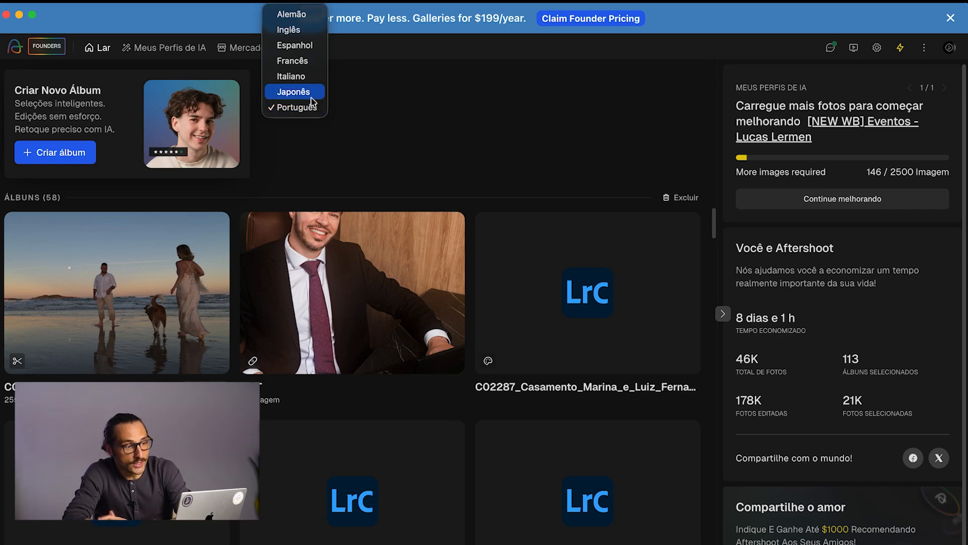
click(385, 127)
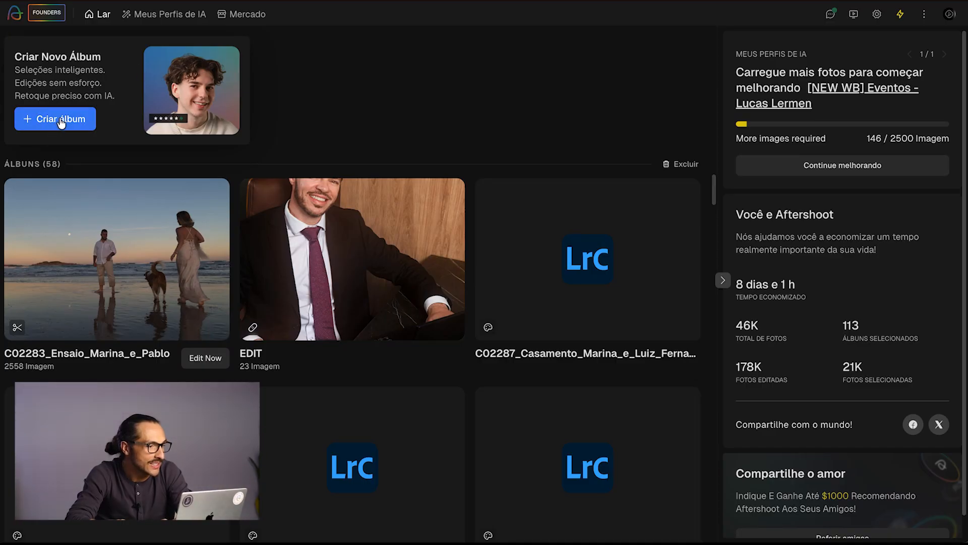
Create an album by importing the couple's Ensaio photo folder from the desktop, with the session type Casamentos e Noivados
click(61, 122)
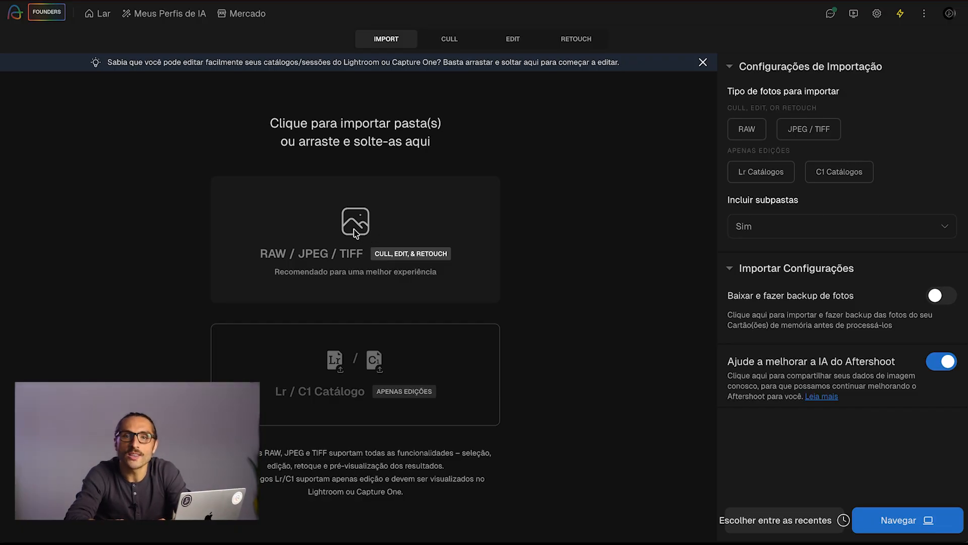
click(355, 232)
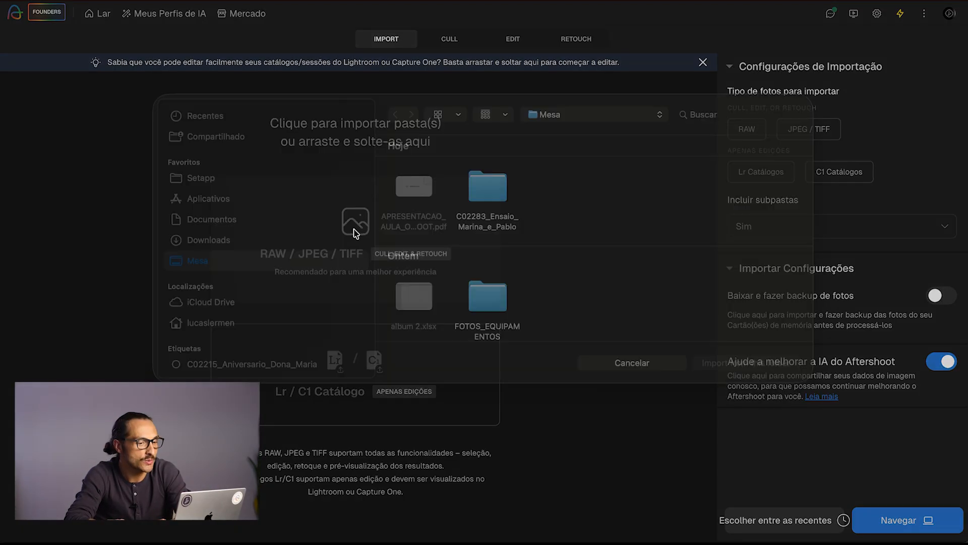
click(479, 212)
click(734, 379)
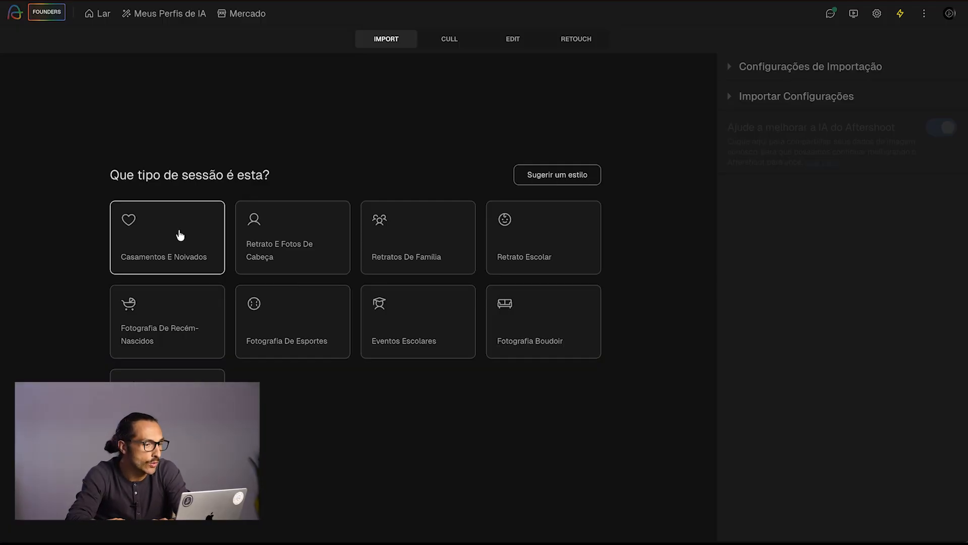
click(180, 234)
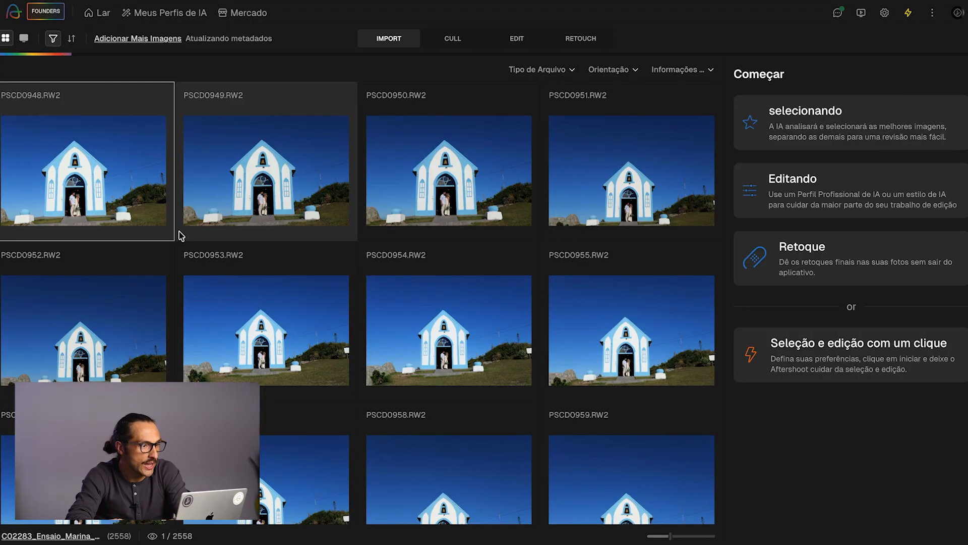
Look through the imported photos and open the AI selection preferences for culling the album
scroll(381, 312, down, 5)
scroll(381, 312, up, 5)
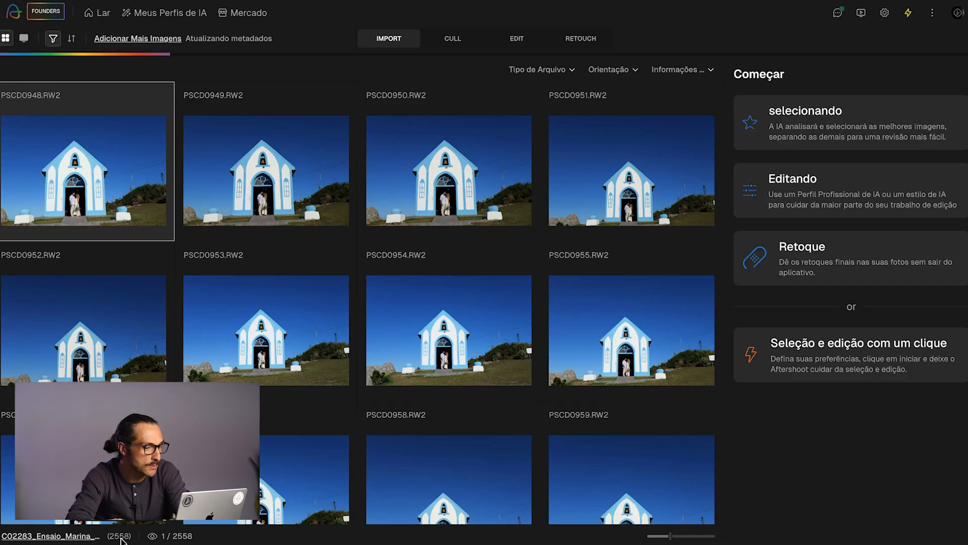
scroll(458, 352, down, 20)
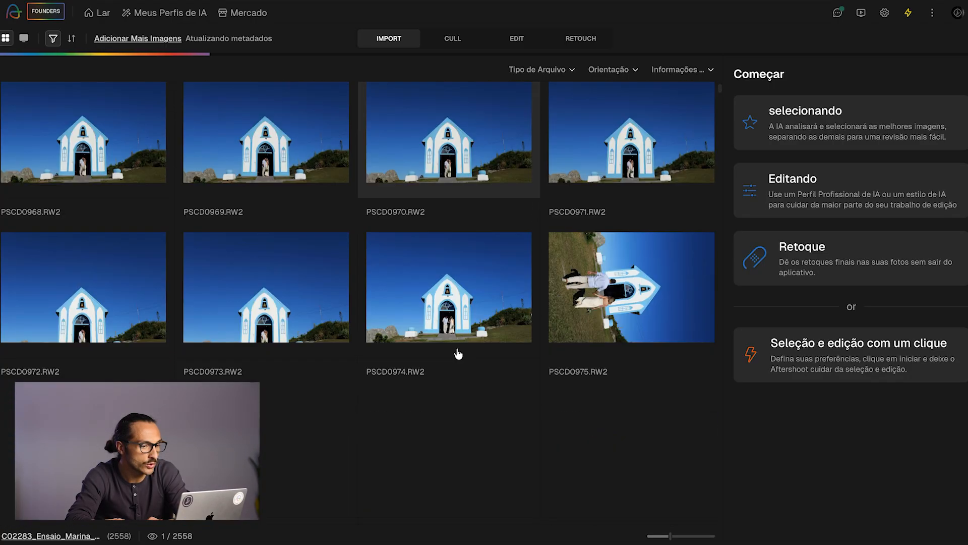
scroll(458, 352, down, 20)
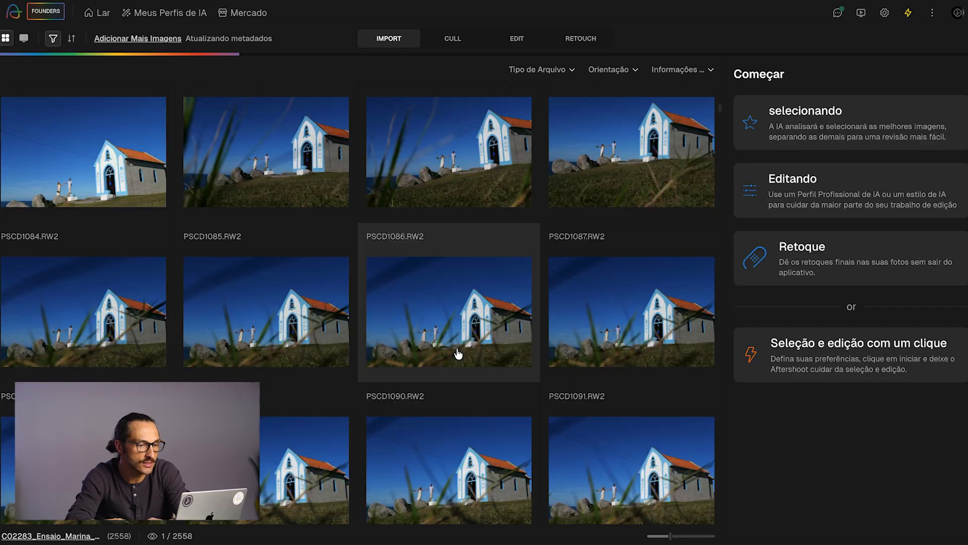
scroll(458, 352, down, 20)
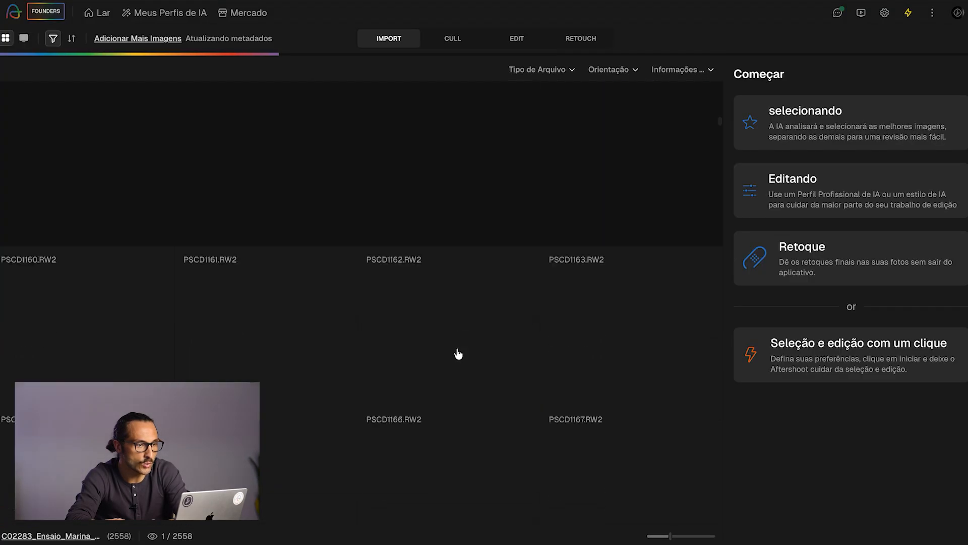
scroll(458, 353, up, 20)
click(453, 39)
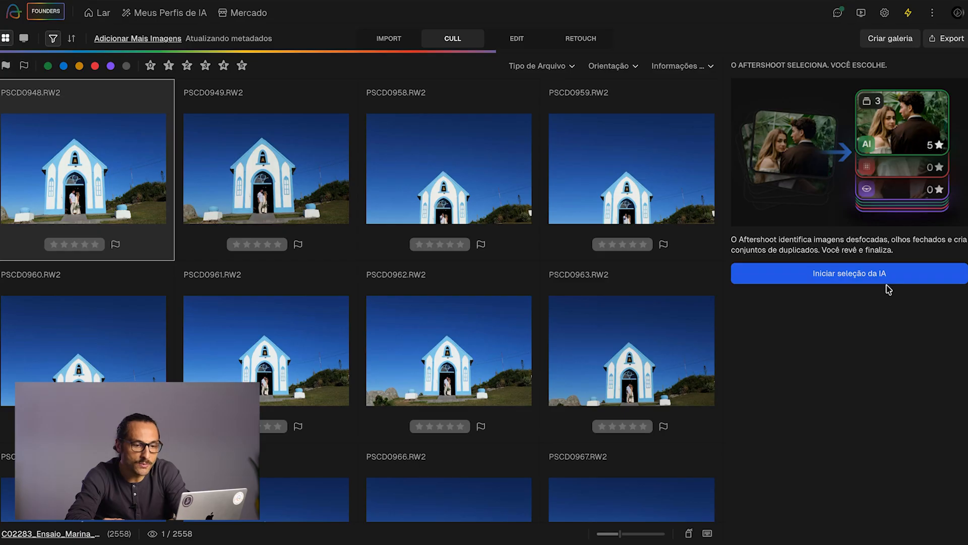
click(842, 277)
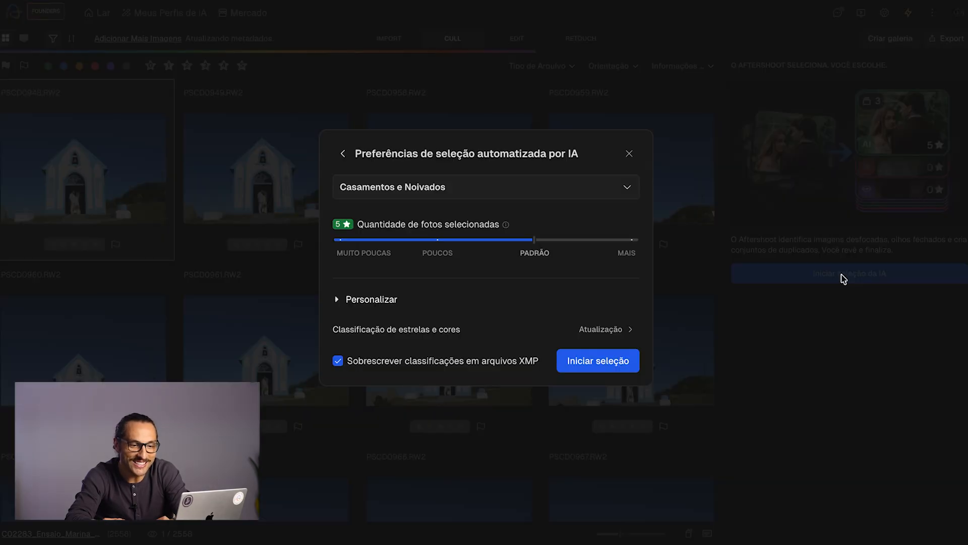
Try the Poucos, Muito poucas and Mais levels for the quantity of selected photos, and return it to Padrão
click(470, 243)
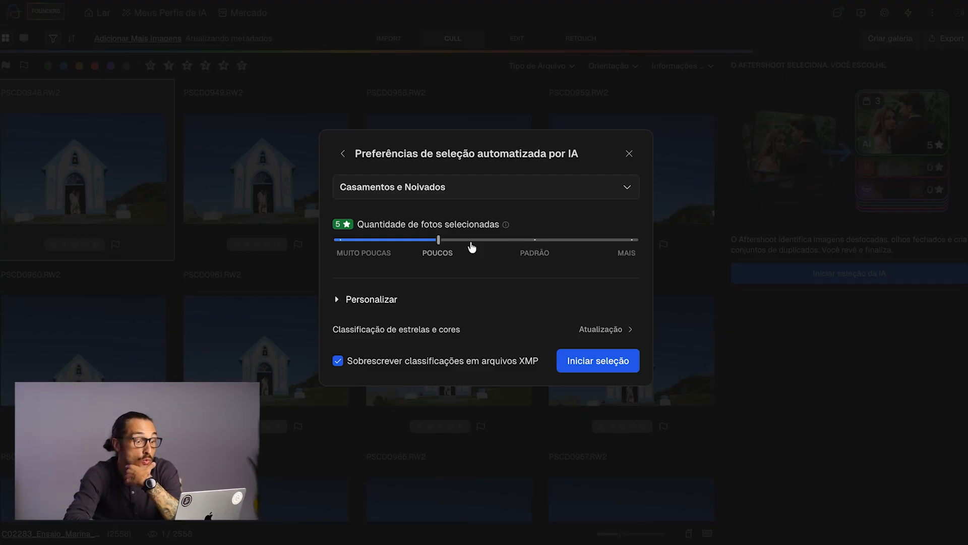
click(376, 251)
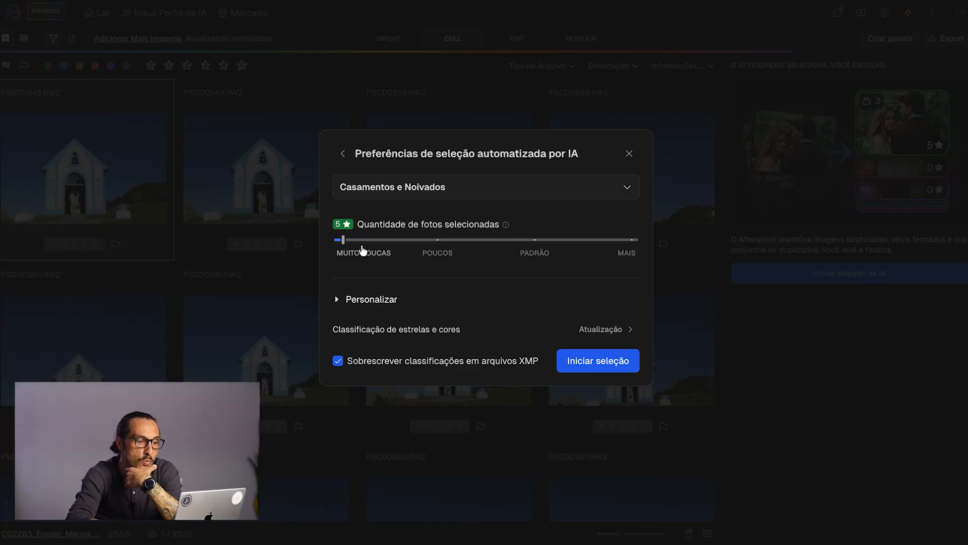
click(442, 256)
click(520, 255)
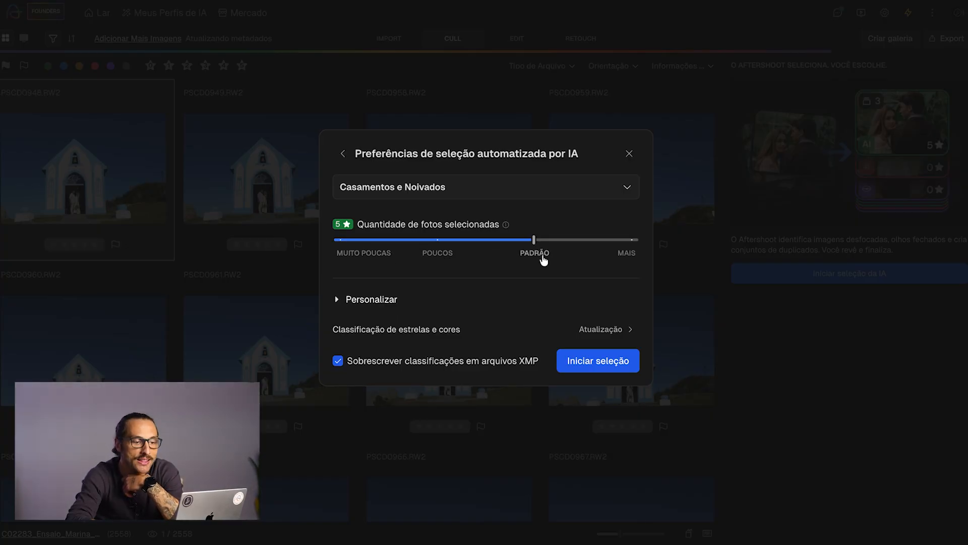
click(581, 240)
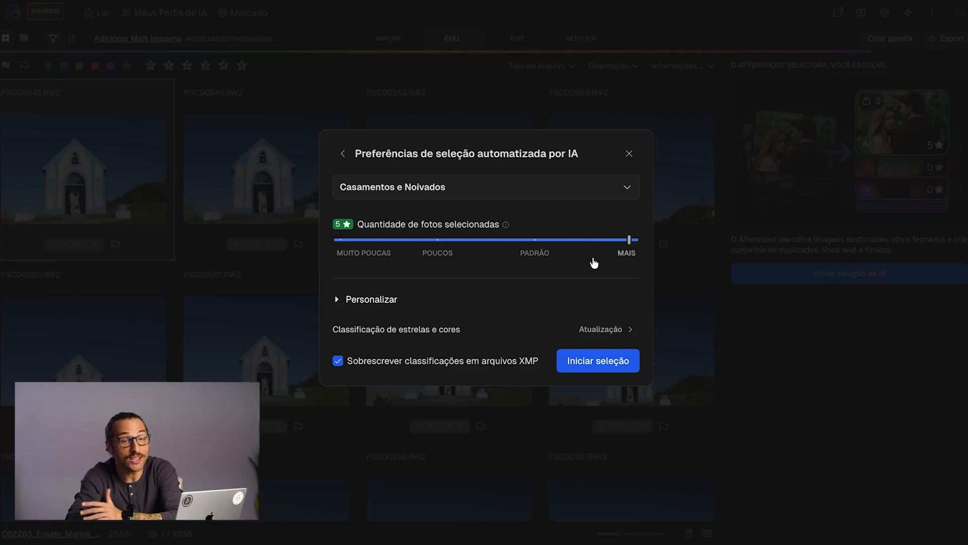
click(536, 246)
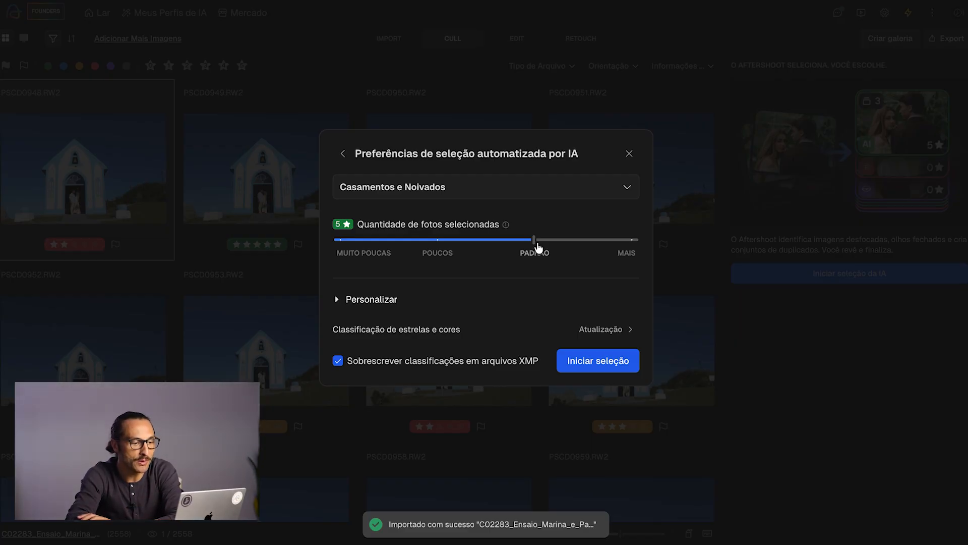
Keep detection of duplicates, highlights and blurred photos enabled, with blur strictness at Restrito, and start the AI selection
click(335, 299)
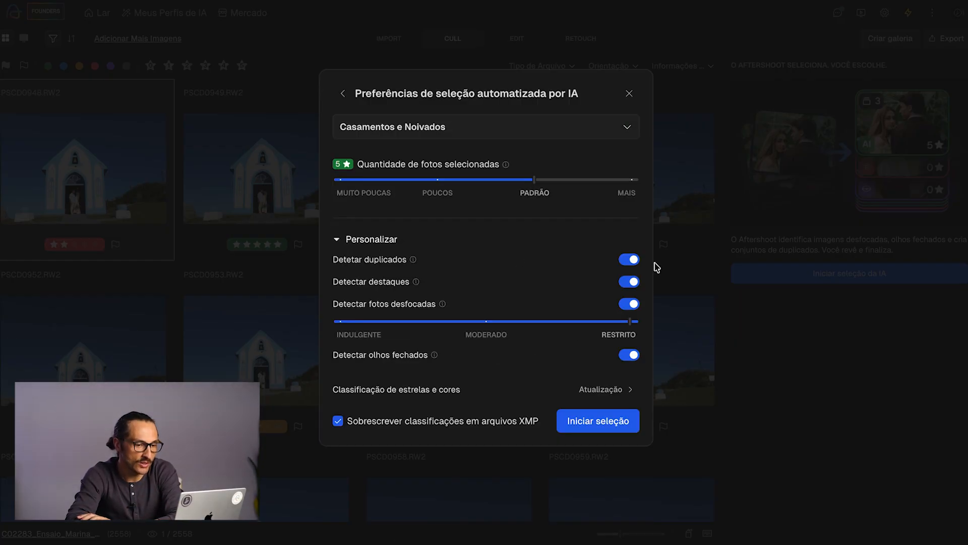
click(628, 260)
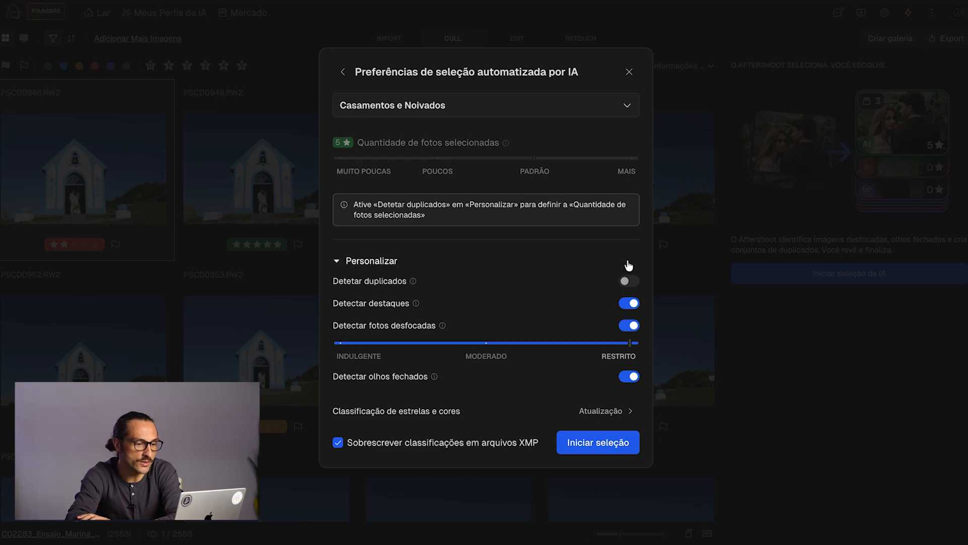
click(632, 282)
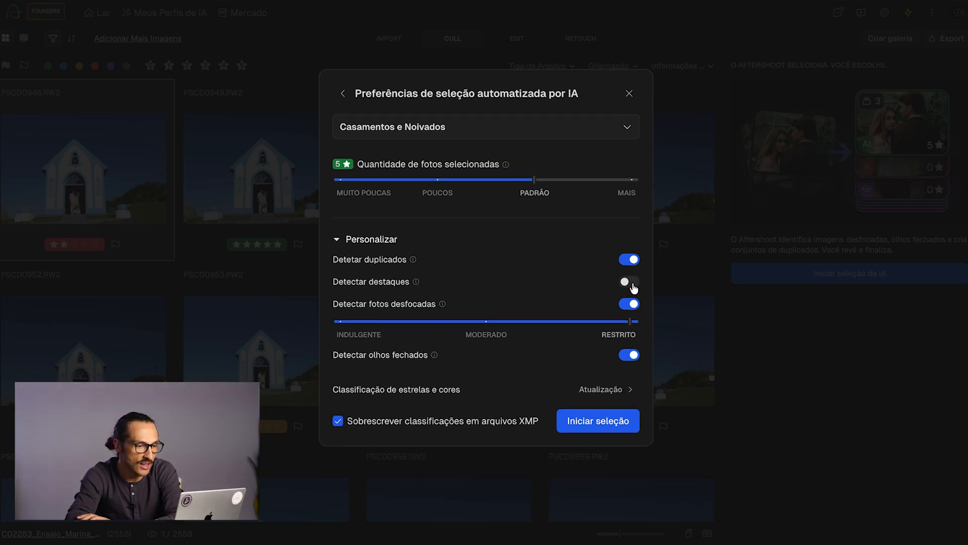
click(626, 304)
click(634, 319)
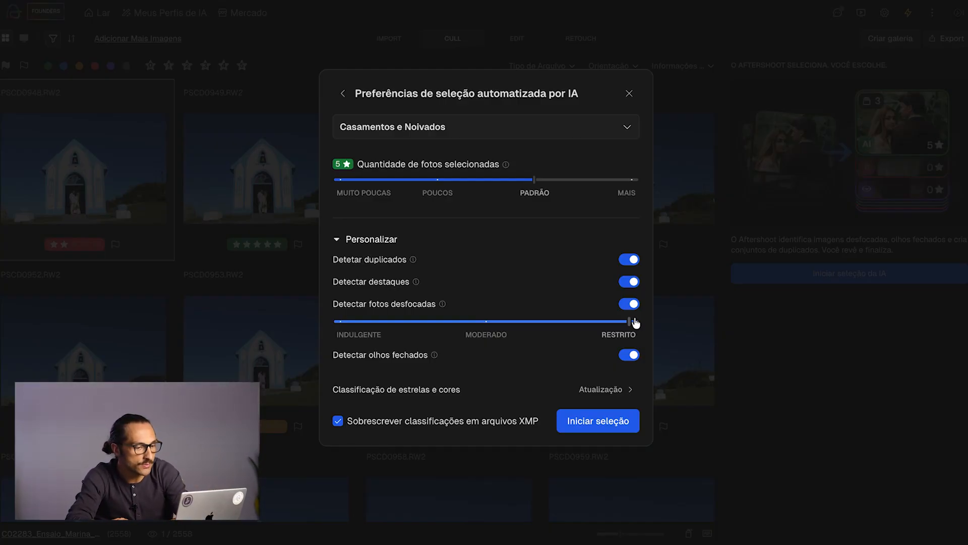
click(594, 424)
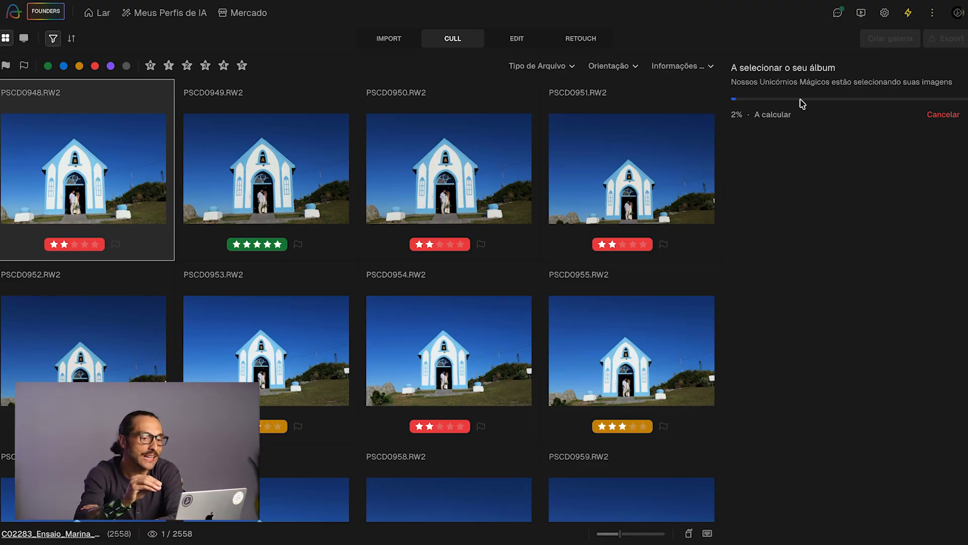
View the available performance levels and glance over the photos picked by the AI selection
click(908, 13)
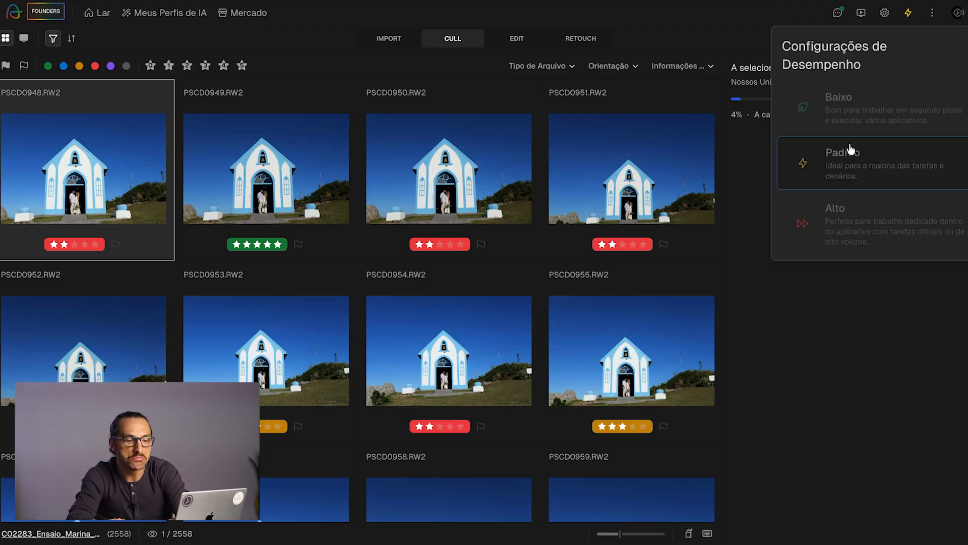
click(814, 370)
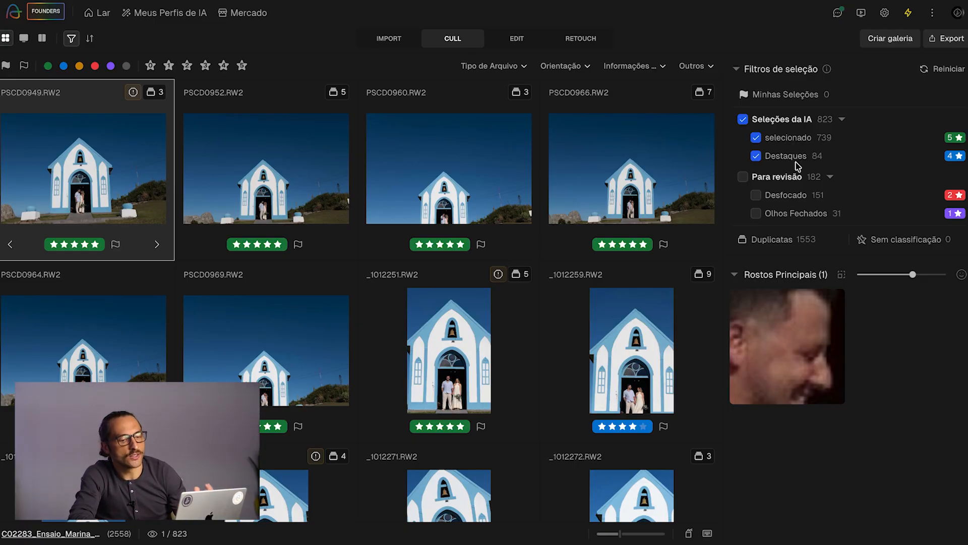
scroll(781, 162, down, 1)
scroll(775, 148, up, 1)
Filter the culled album to only the selecionado photos and to only the Destaques, and clear the filters
click(757, 154)
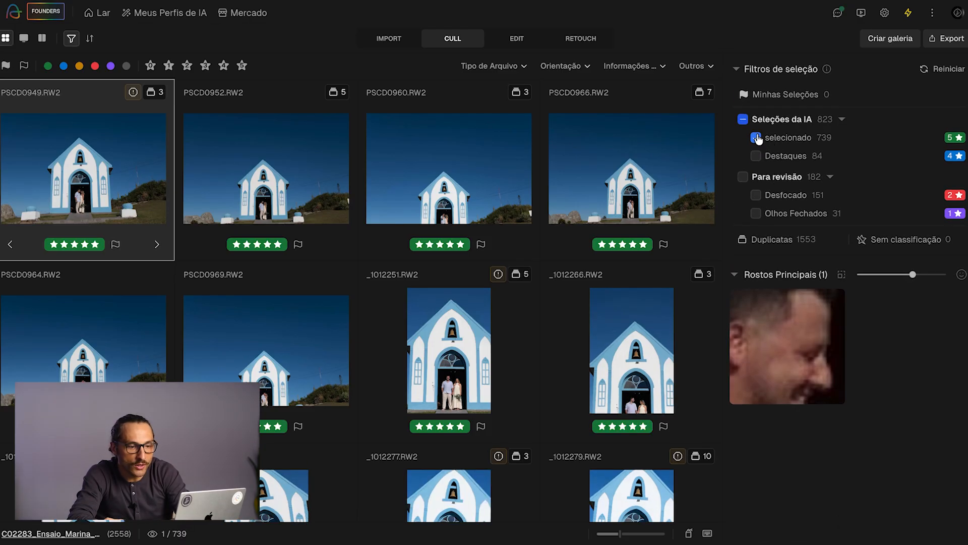
click(756, 138)
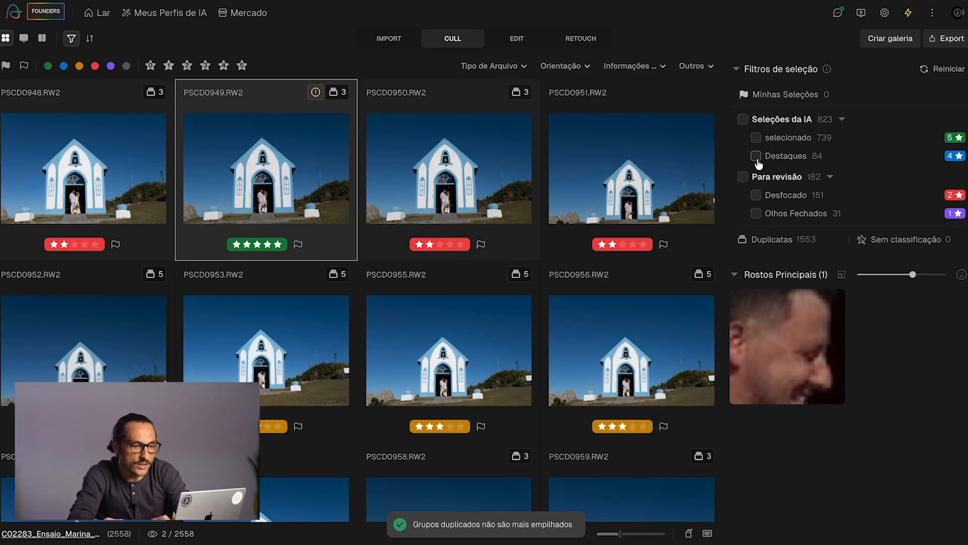
click(756, 156)
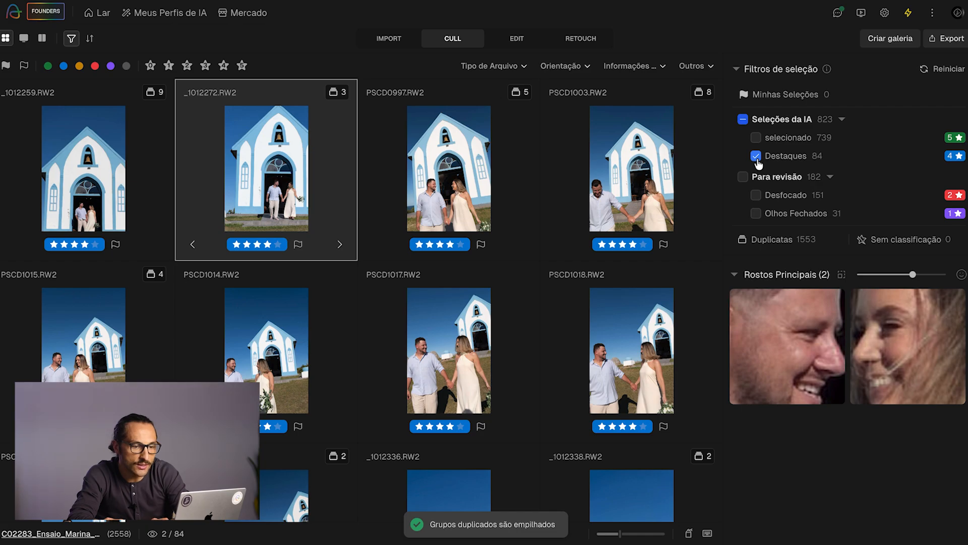
click(756, 156)
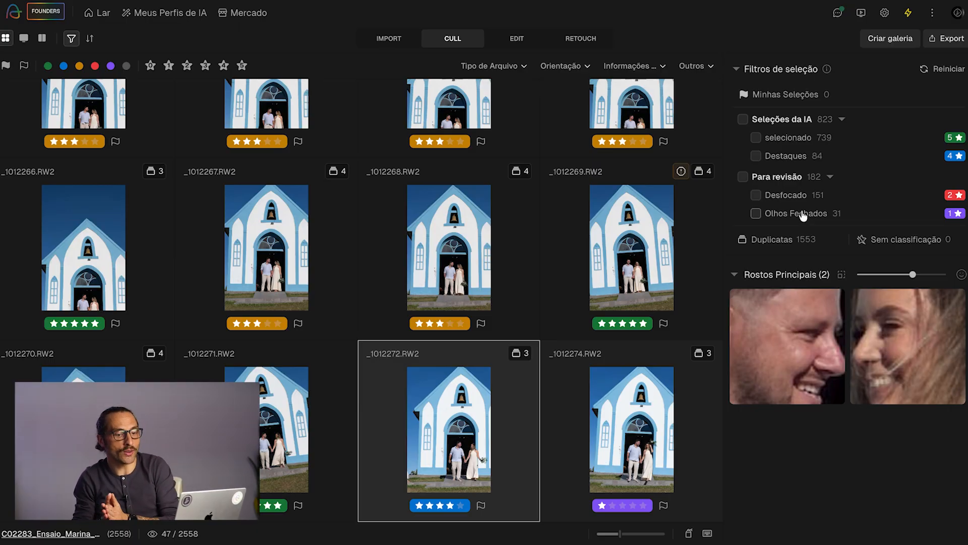
Examine the photos flagged for review by filtering to Desfocado and to Olhos Fechados separately, and return to the Desfocado filter
click(755, 195)
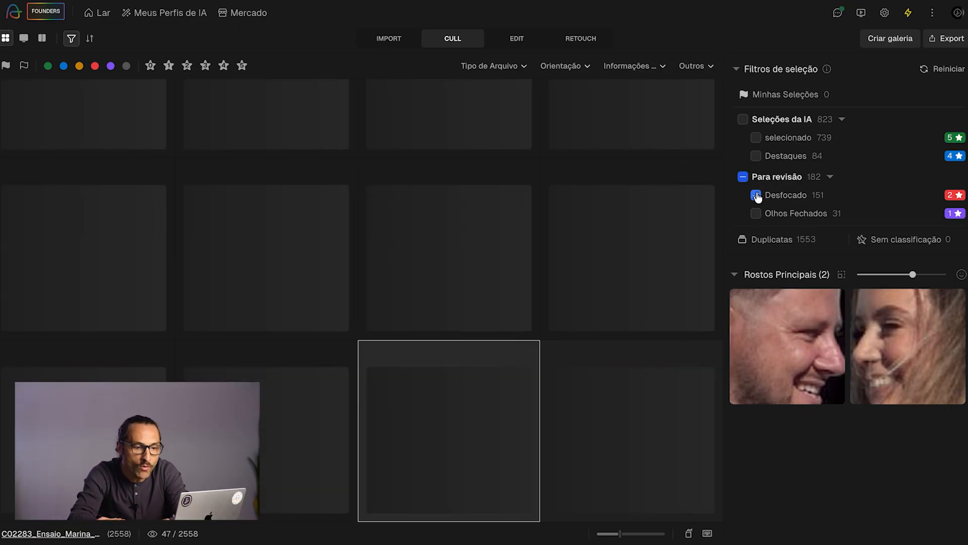
click(756, 195)
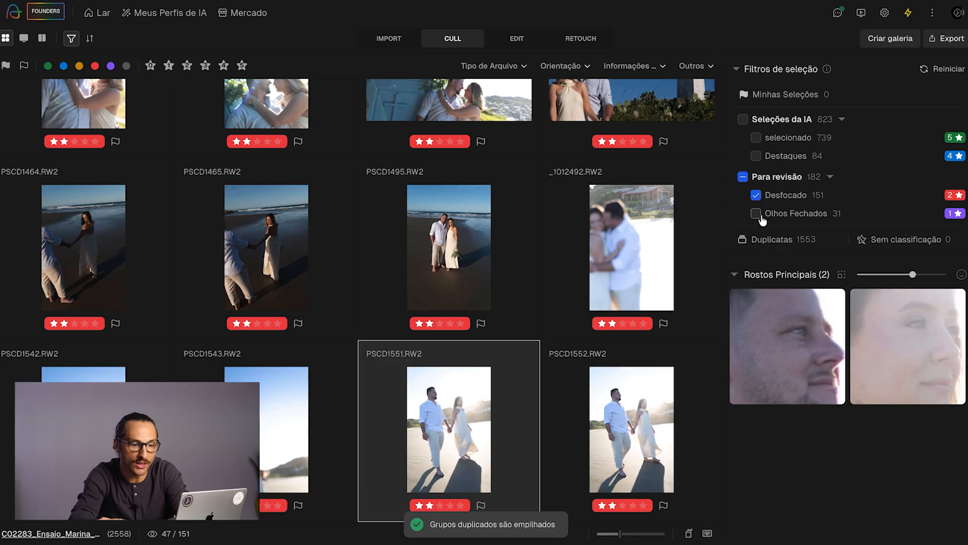
click(756, 213)
click(756, 214)
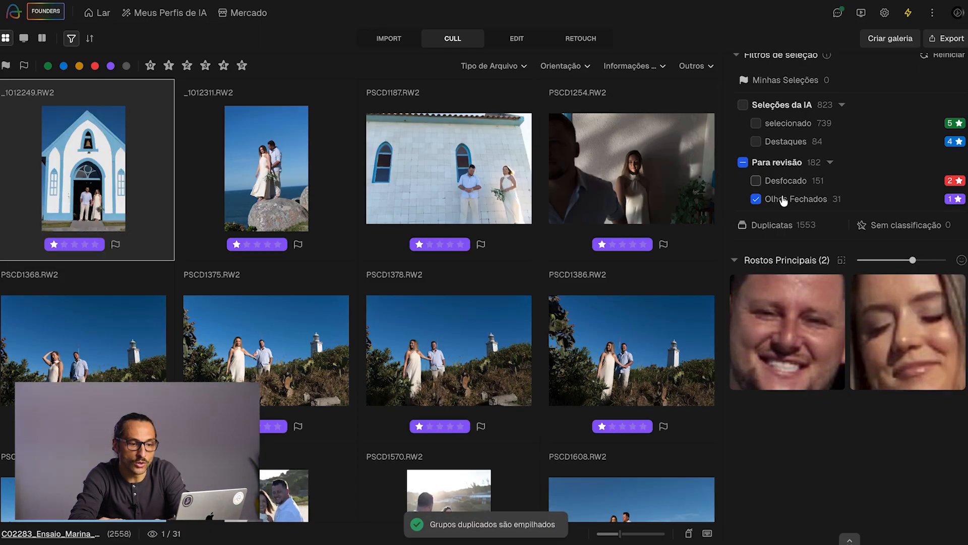
click(756, 195)
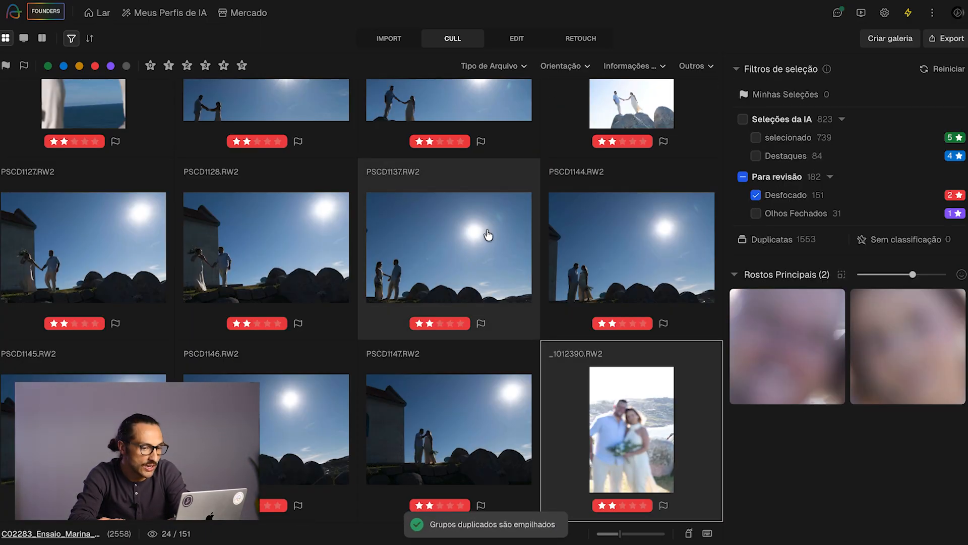
Inspect the blurred photo _1012390.RW2 enlarged, and change the label of the man's portrait _1012422.RW2 to green
double_click(629, 423)
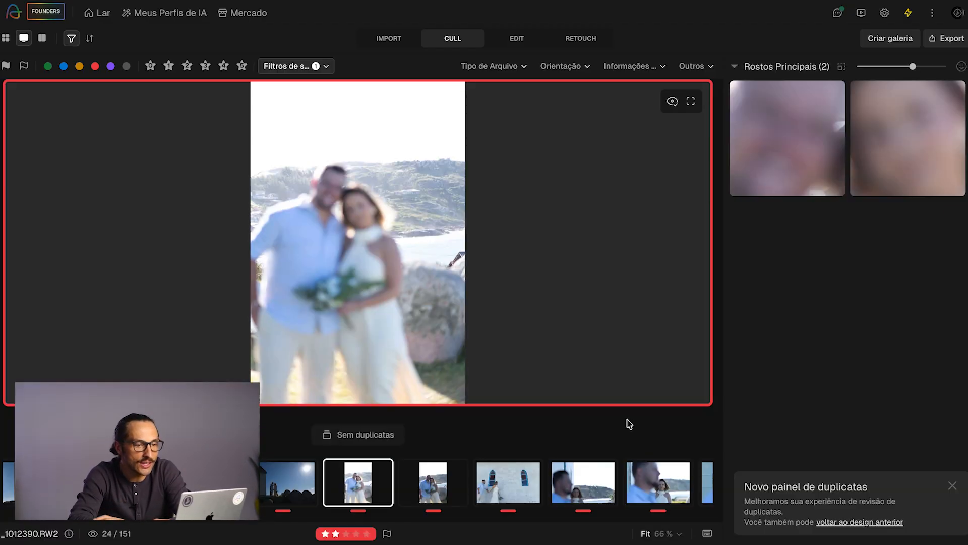
click(5, 39)
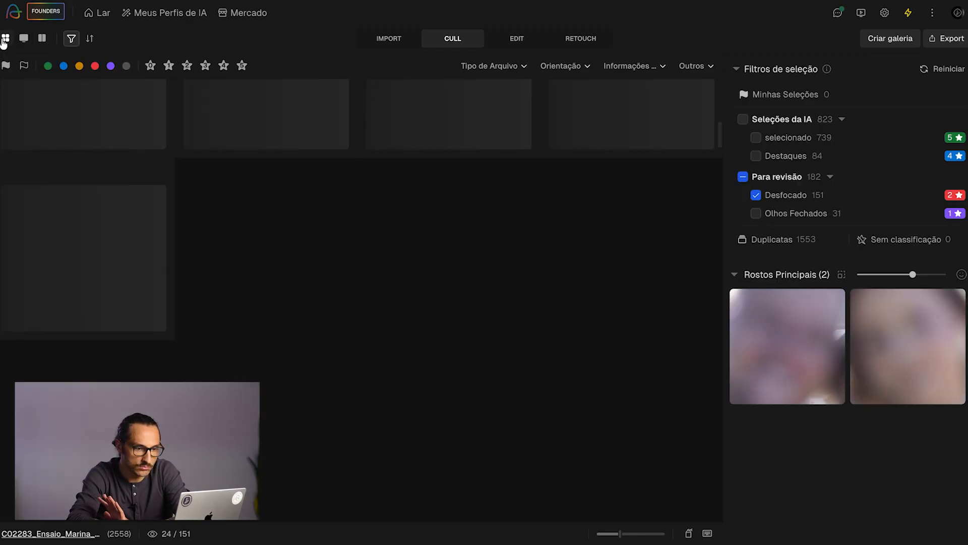
scroll(420, 367, down, 2)
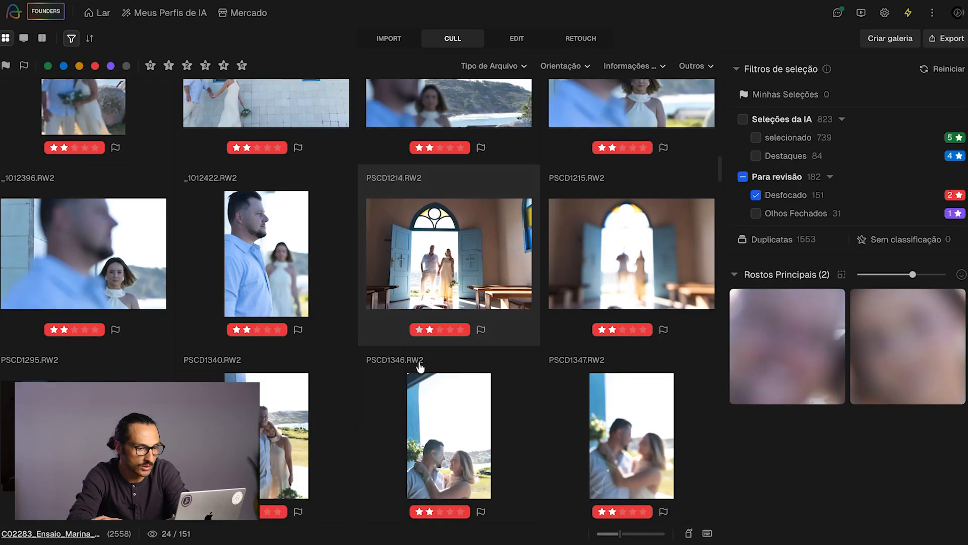
double_click(256, 272)
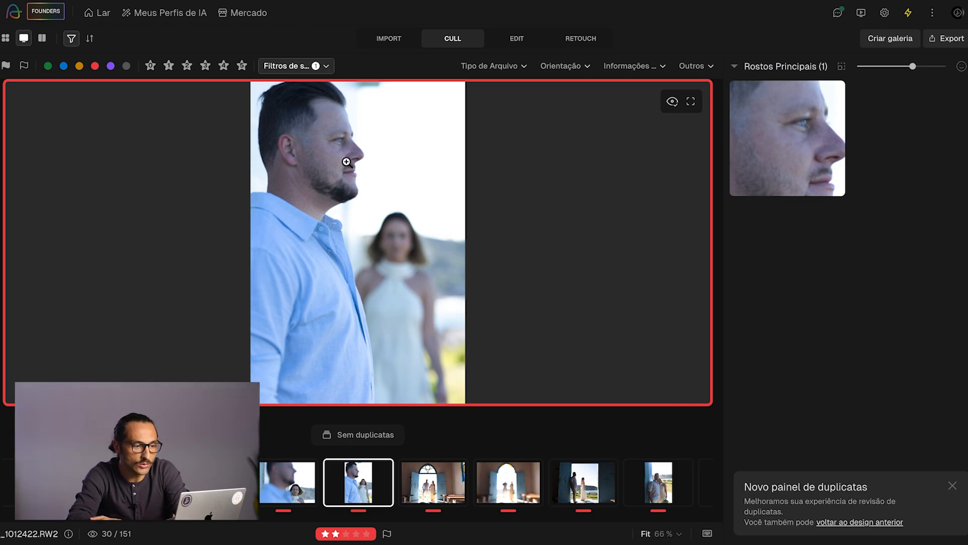
key(p)
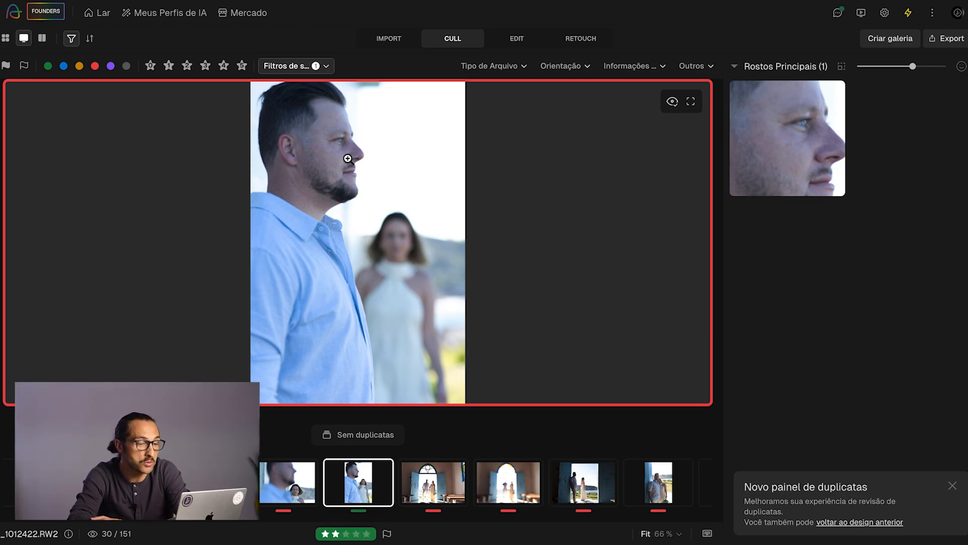
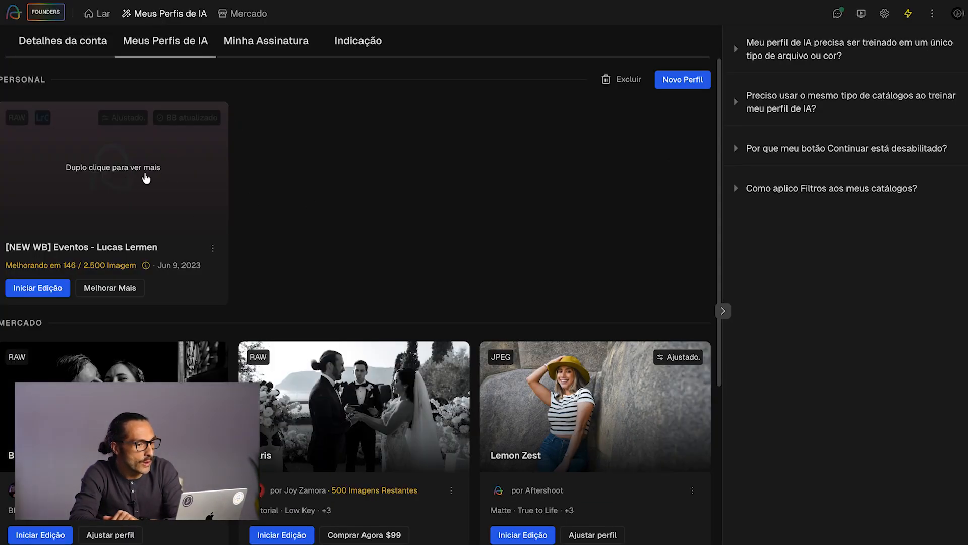
Look over the personal and marketplace AI profiles available in the account
scroll(207, 267, down, 4)
scroll(206, 267, up, 3)
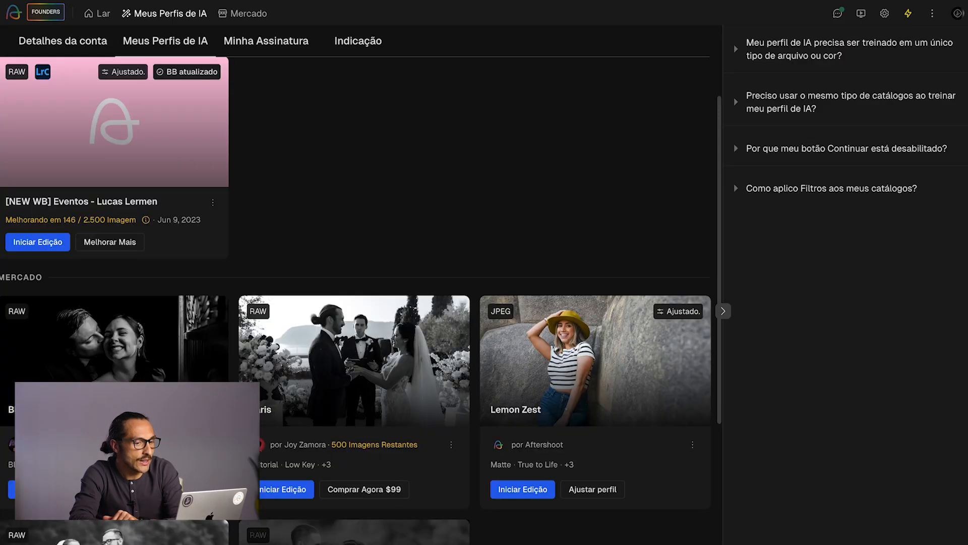
scroll(395, 309, up, 2)
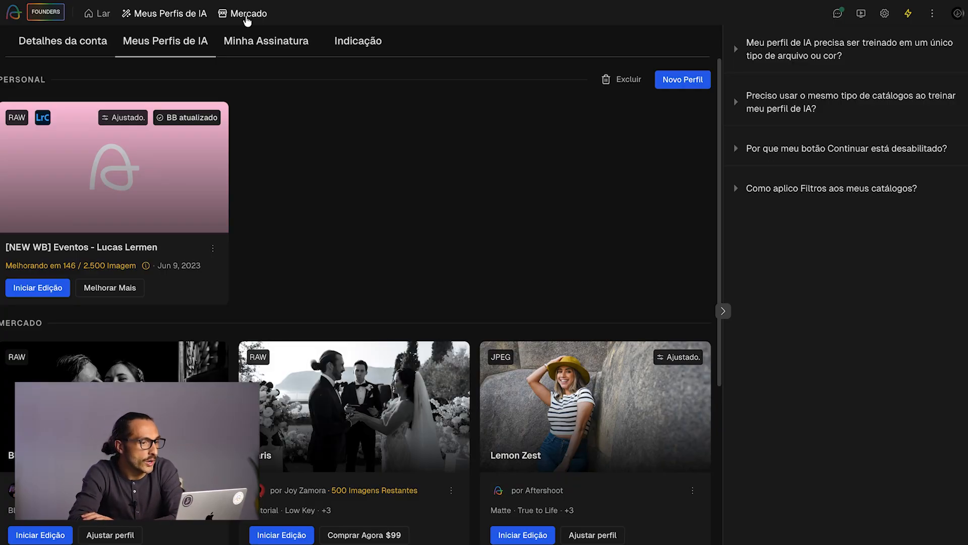
Browse the AI styles offered in the Mercado marketplace and filter them by Editorial and Vintage
click(243, 16)
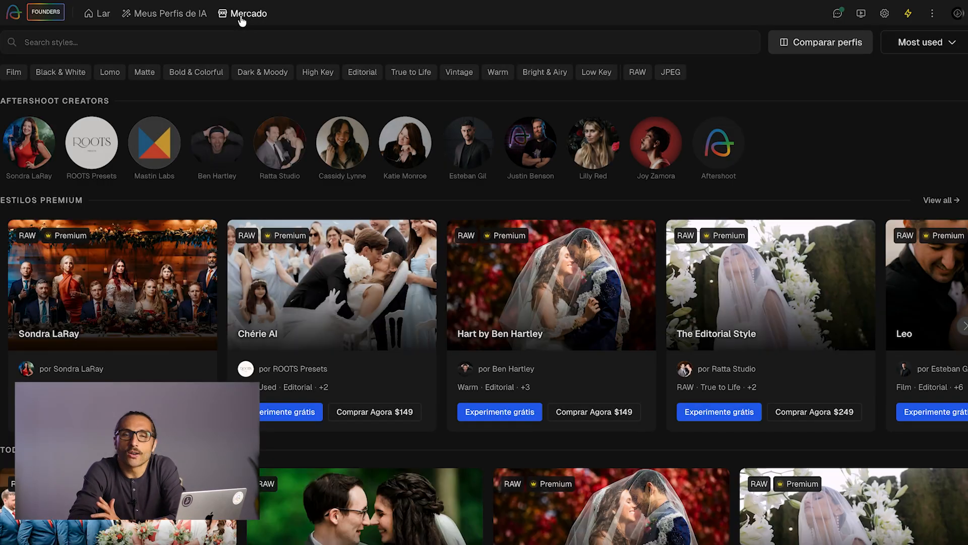
scroll(525, 387, down, 15)
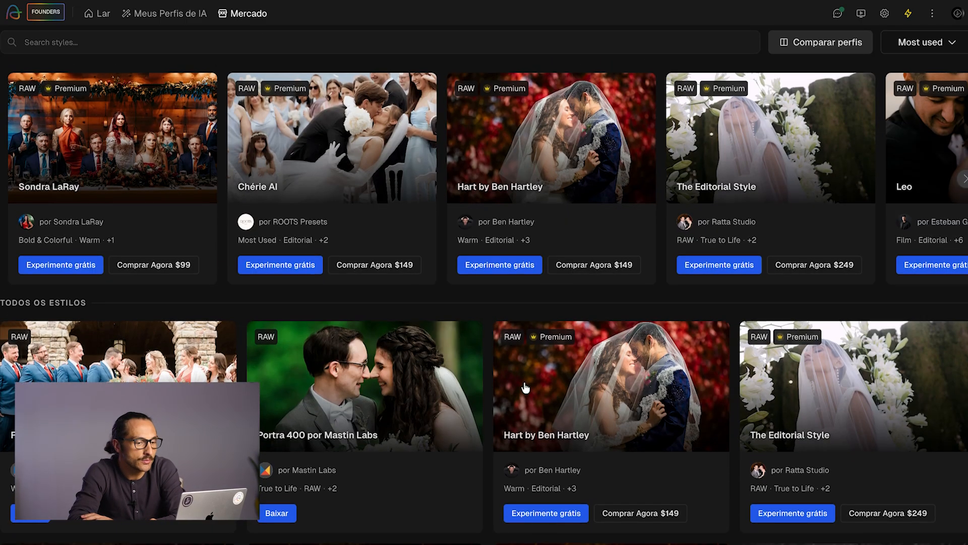
scroll(525, 387, down, 10)
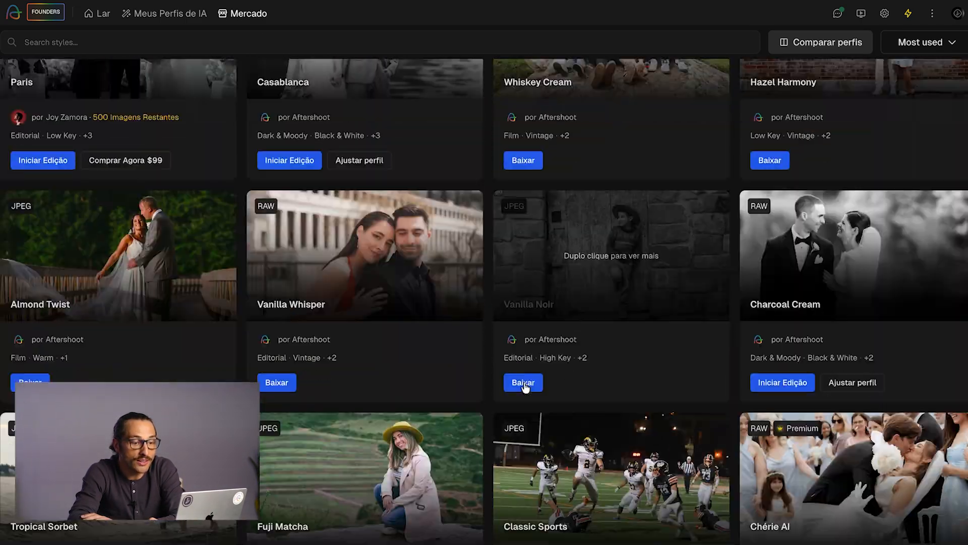
scroll(525, 387, up, 15)
scroll(525, 387, up, 3)
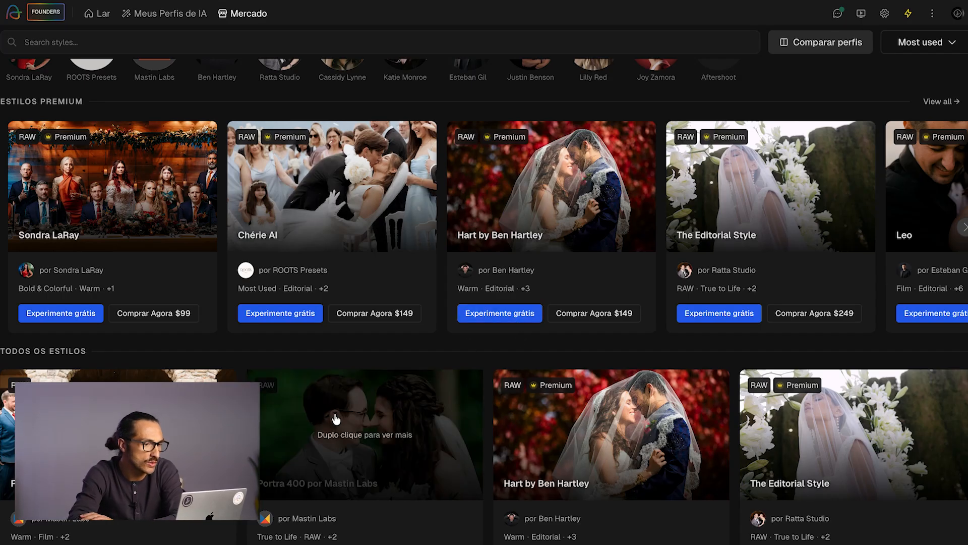
scroll(427, 334, up, 2)
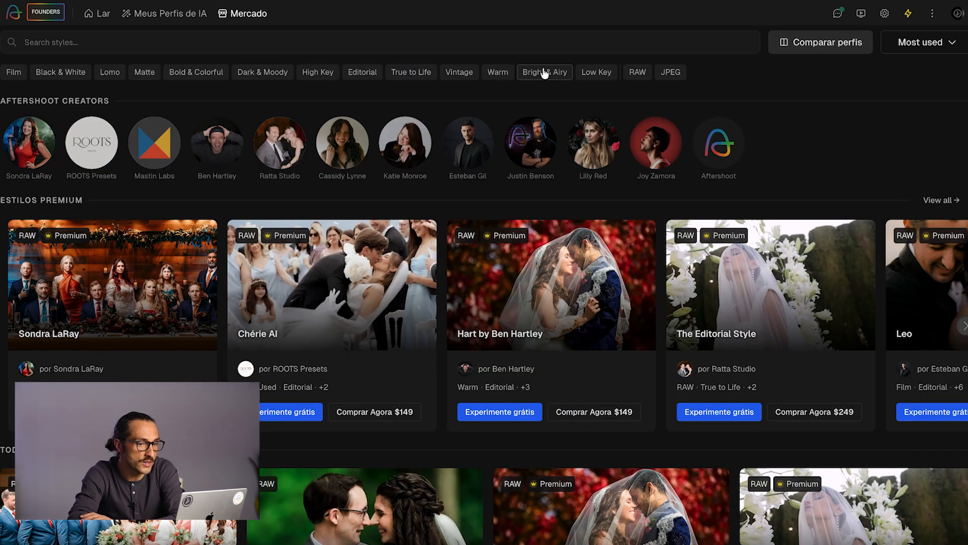
click(373, 75)
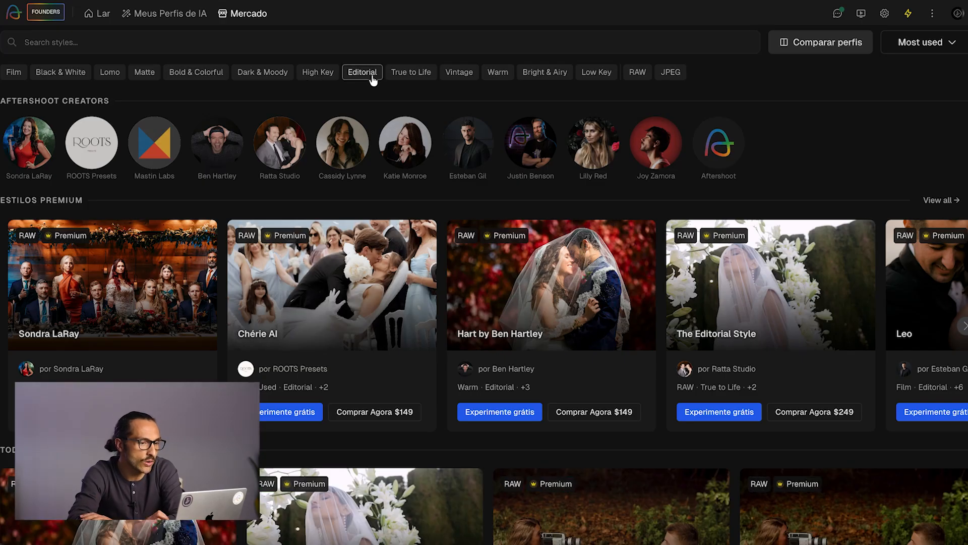
click(464, 75)
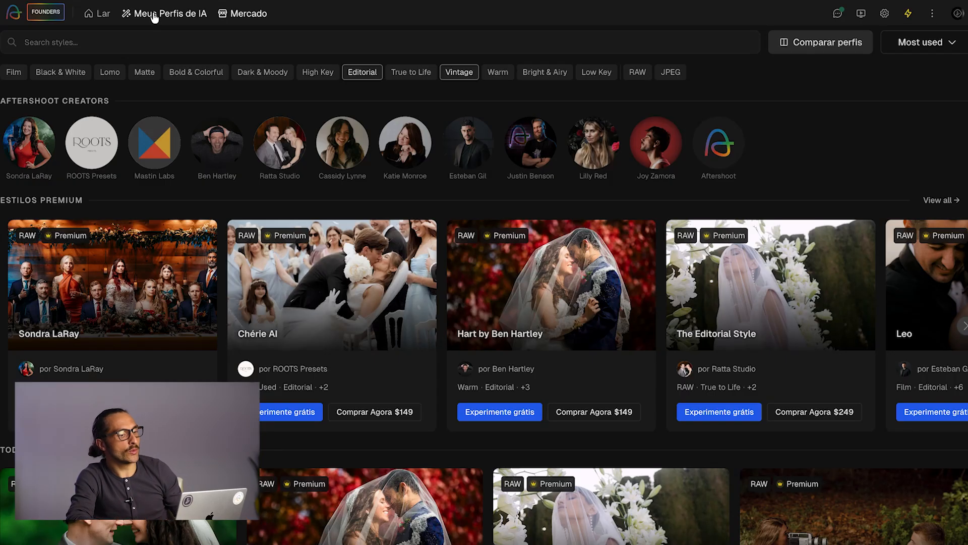
Return to the personal AI profiles and start creating a new Perfil AI Profissional
click(154, 18)
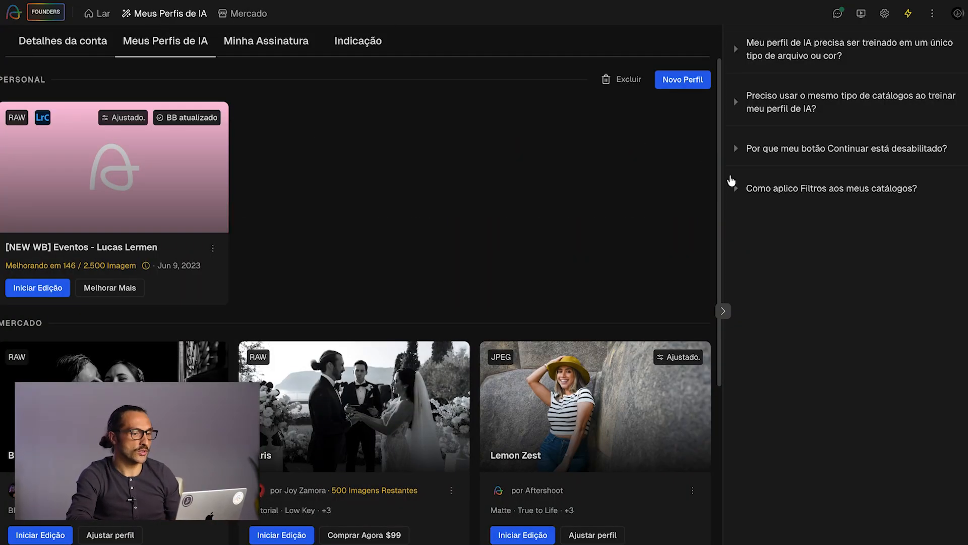
click(690, 81)
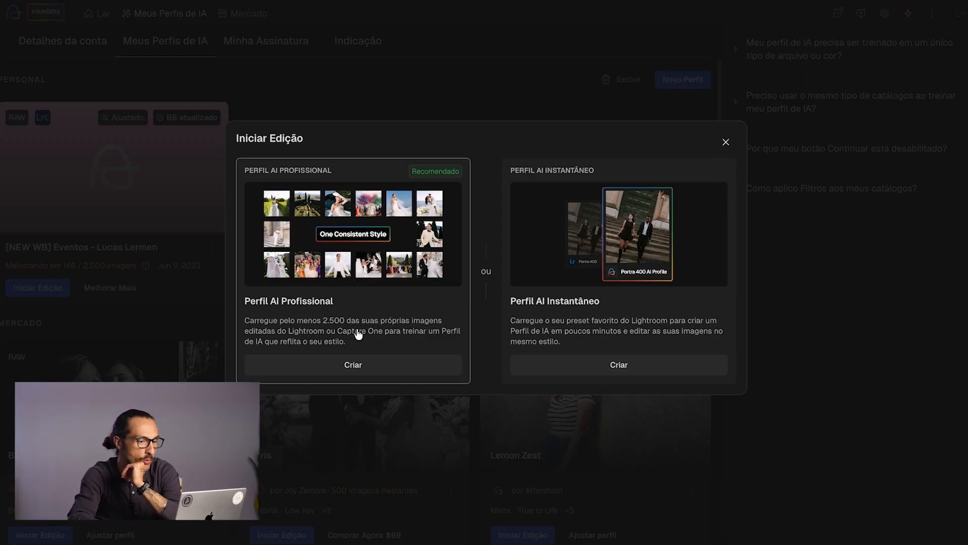
click(353, 358)
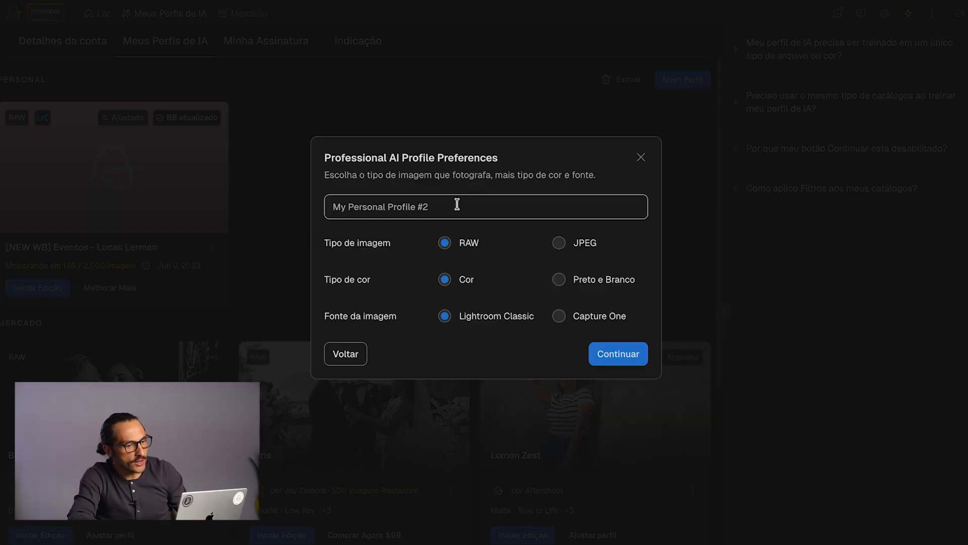
Name the profile TESTE TUTORIAL AFTERSHOOT, keep RAW, Cor and Lightroom Classic as its preferences, and continue to the catalog import
drag(510, 207, 274, 209)
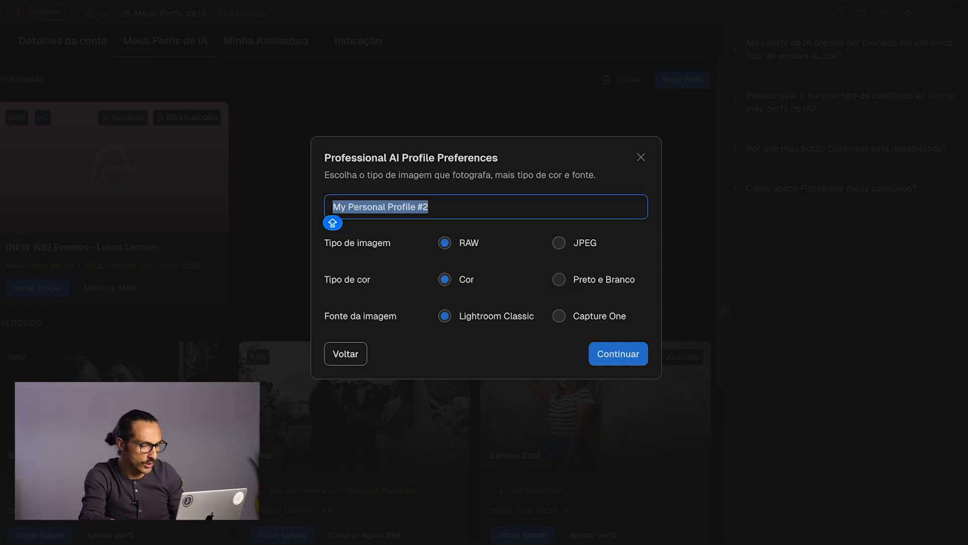
text(TESTE)
key(Caps_Lock)
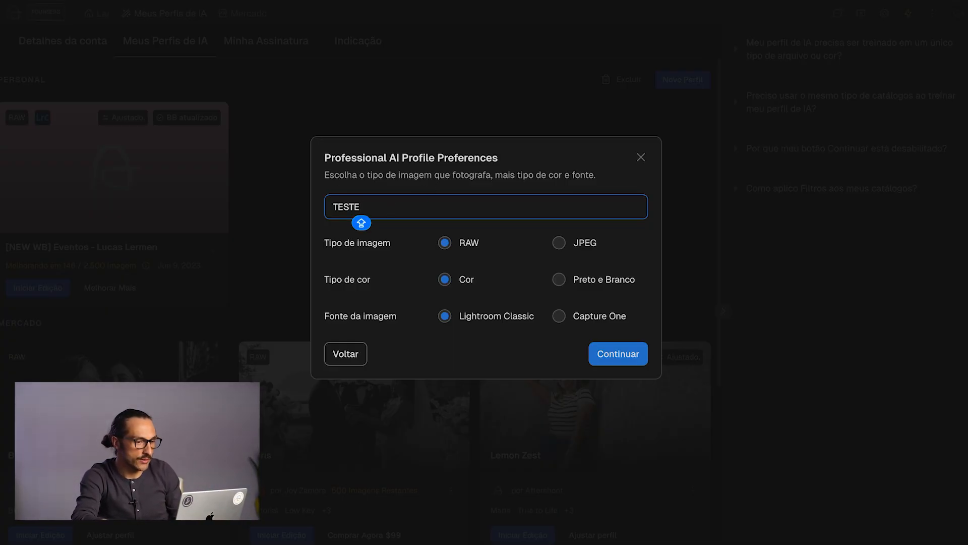
text(TUTORIAL AFTERSHOOT)
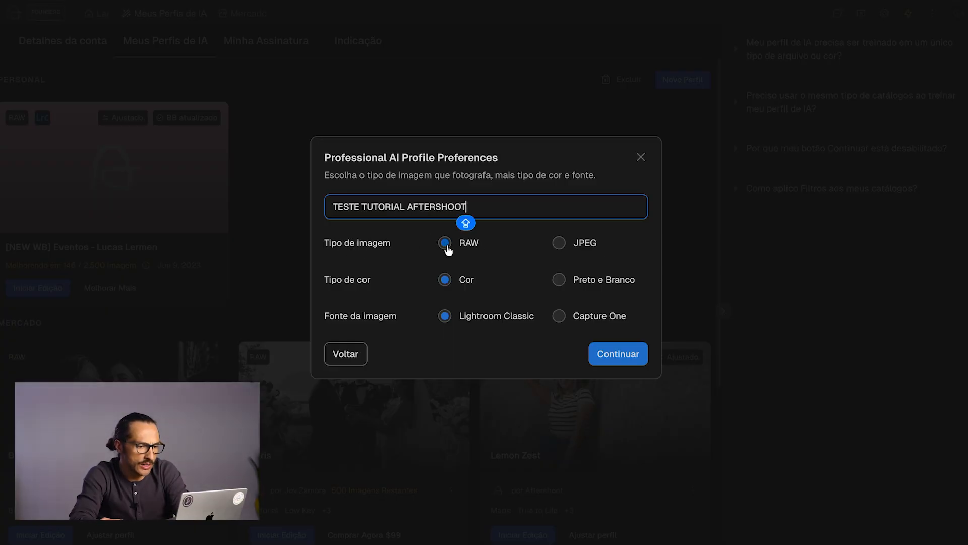
click(560, 243)
click(446, 246)
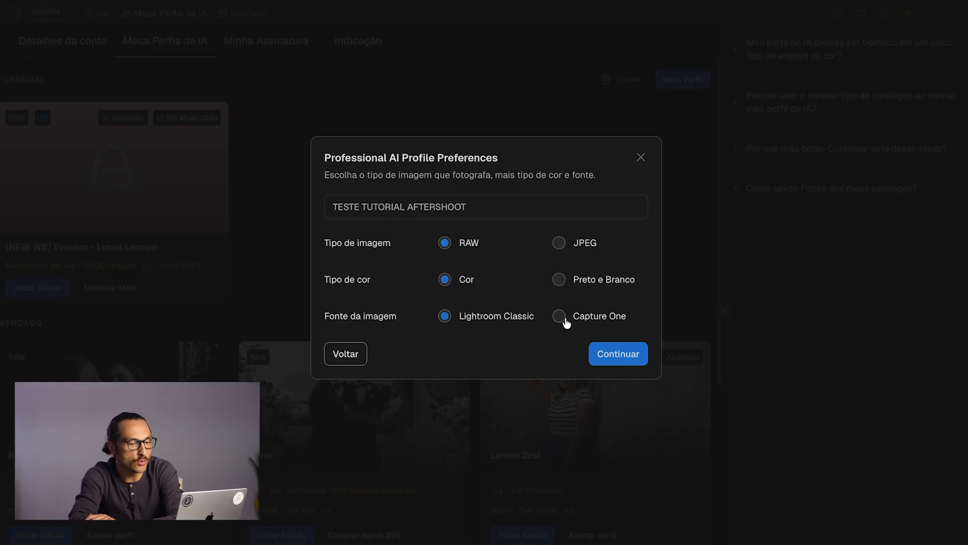
click(624, 362)
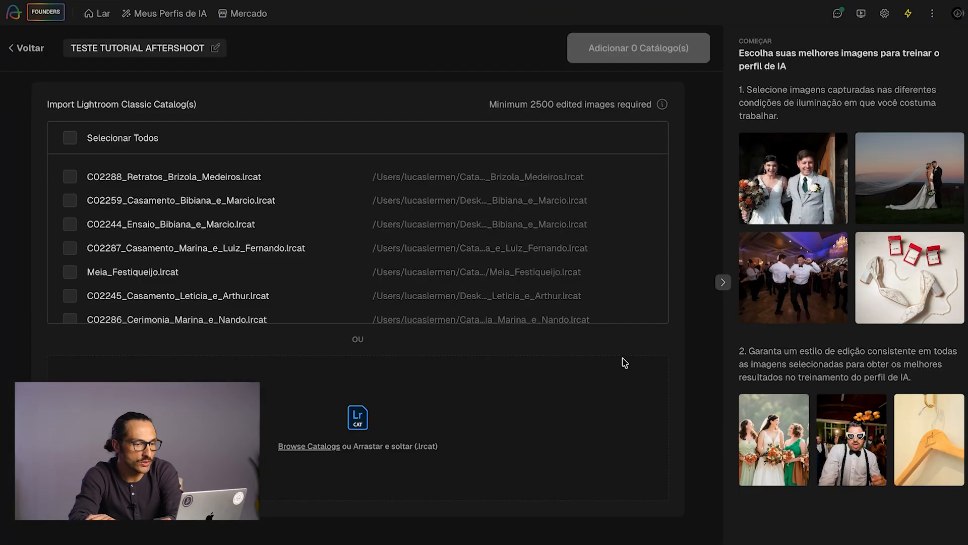
Look through the detected Lightroom Classic catalogs and add the C02287 wedding catalog to the profile
scroll(210, 207, down, 5)
scroll(209, 213, up, 5)
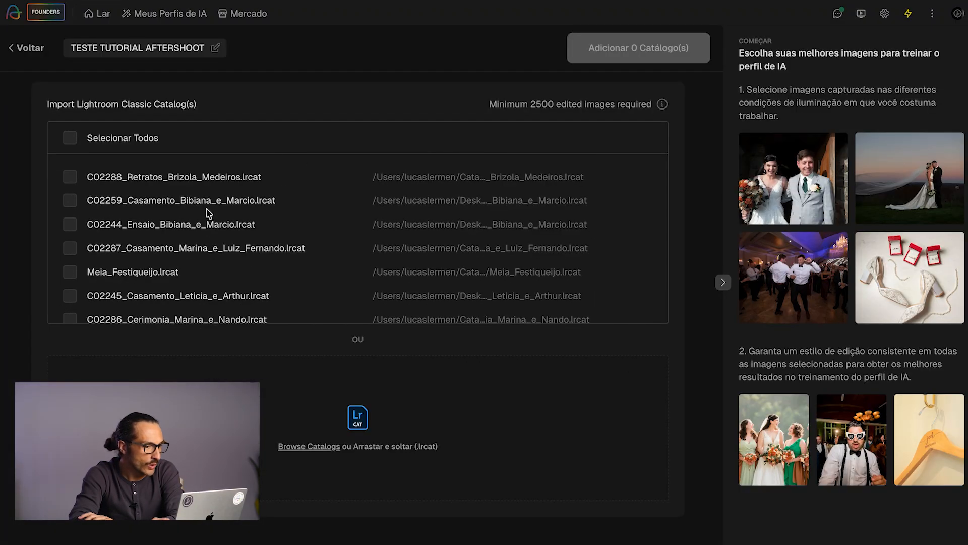
scroll(77, 200, down, 6)
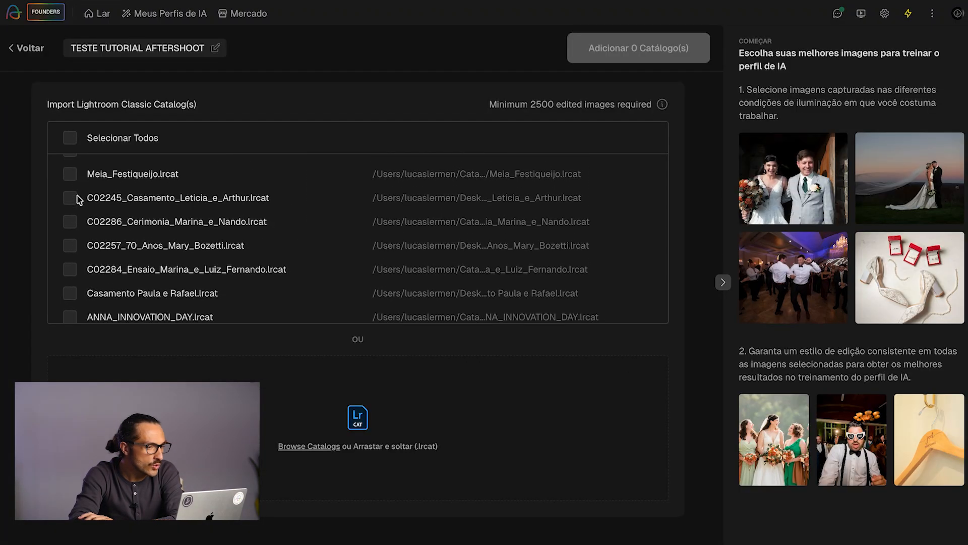
scroll(77, 200, up, 6)
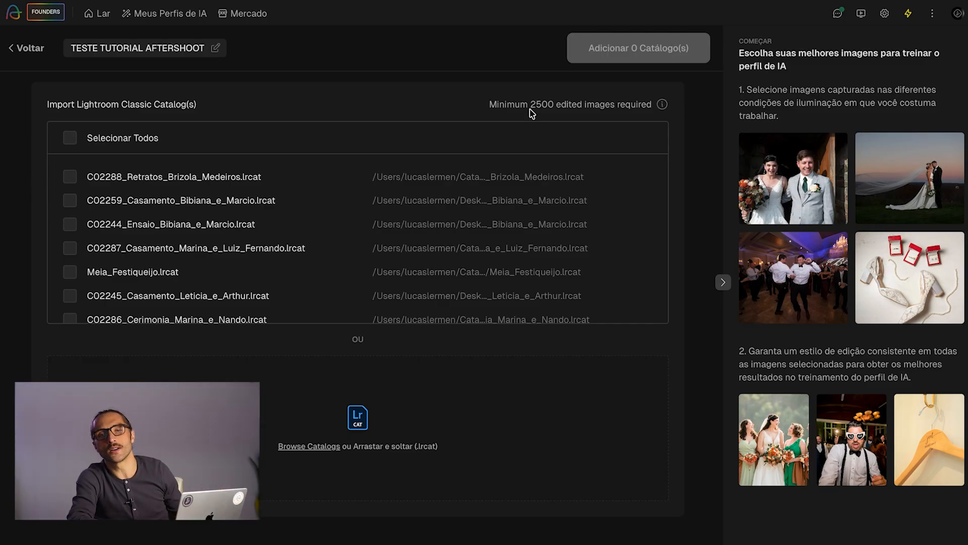
click(69, 249)
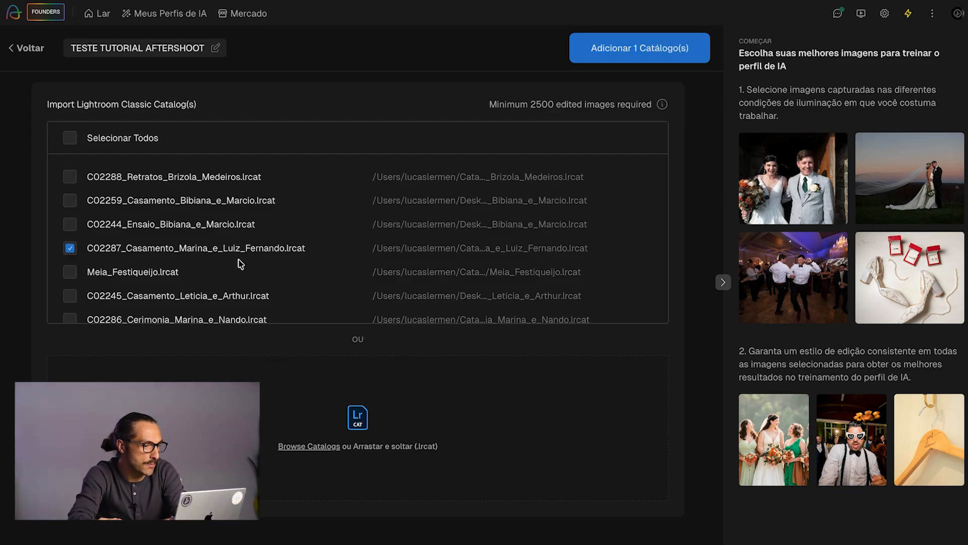
click(638, 46)
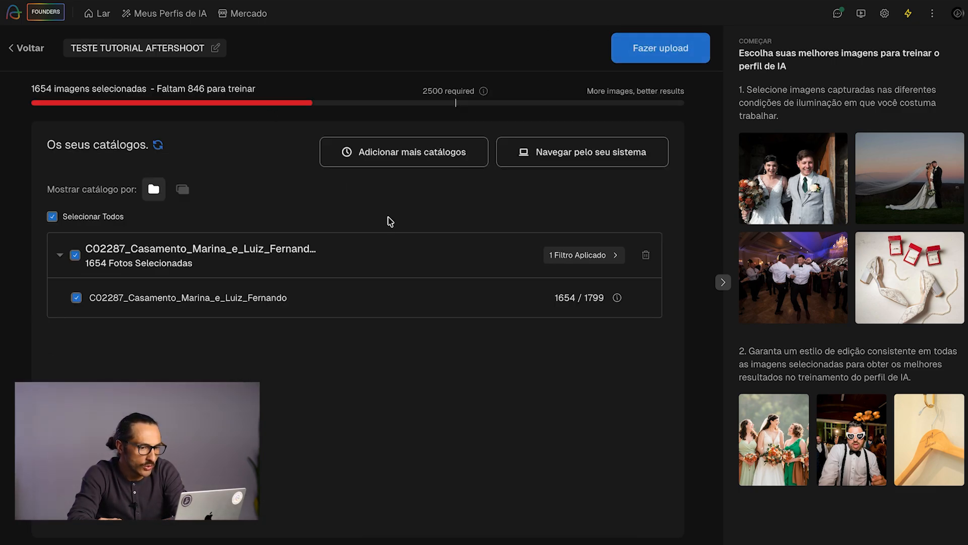
Filter the added catalog's training photos by label, leaving only Verde enabled, and apply the selection
click(585, 257)
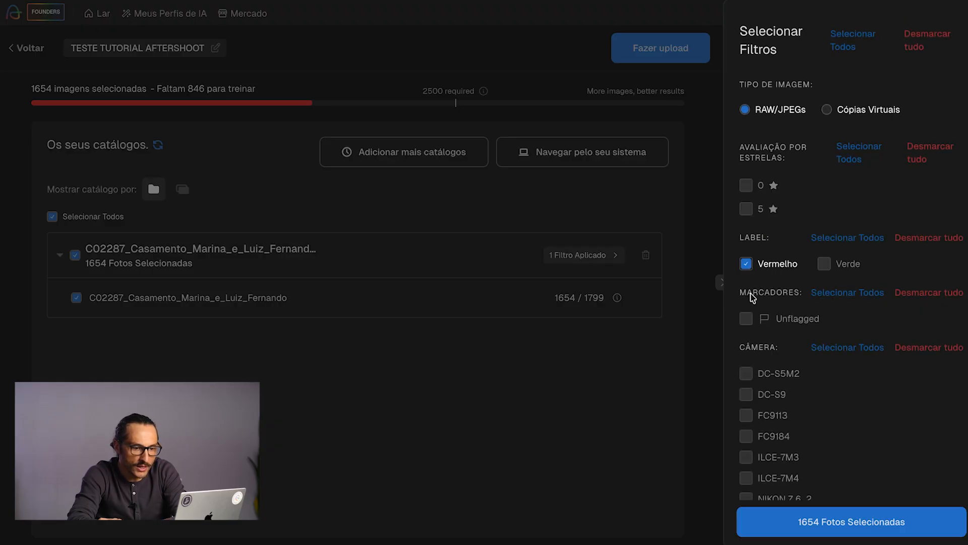
click(746, 265)
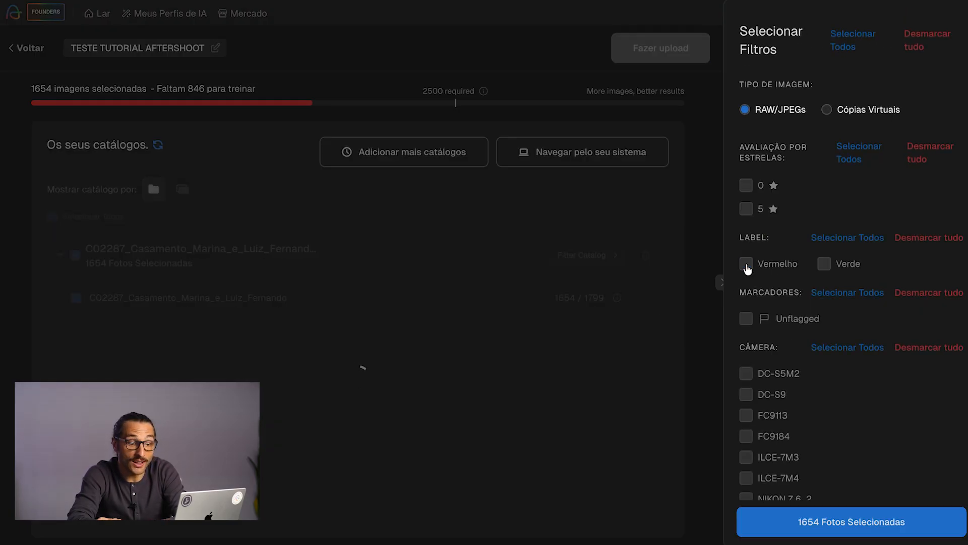
click(825, 265)
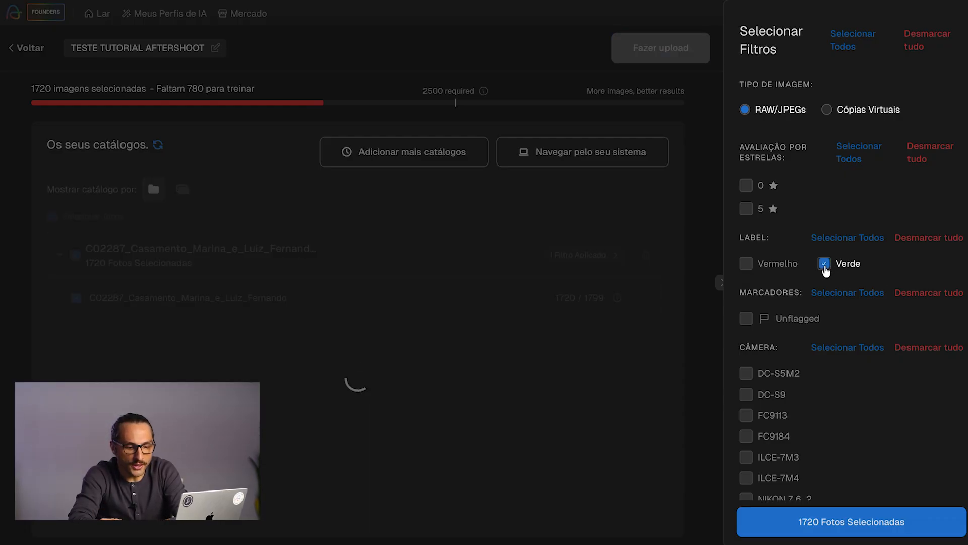
click(746, 266)
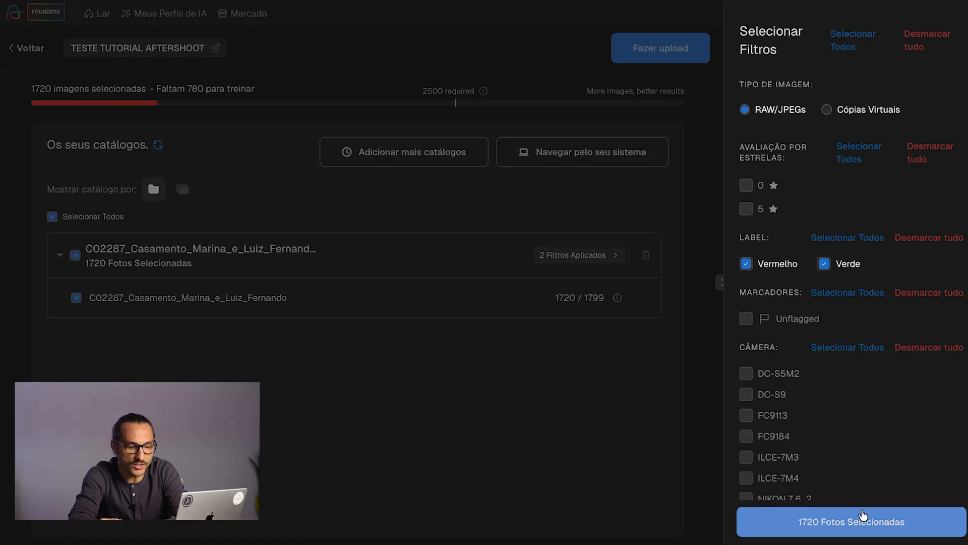
click(746, 264)
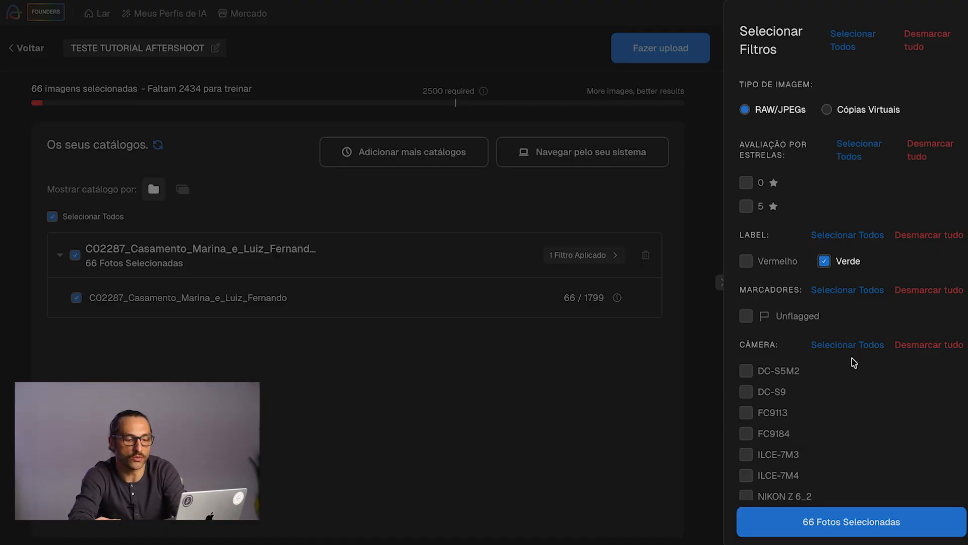
click(838, 524)
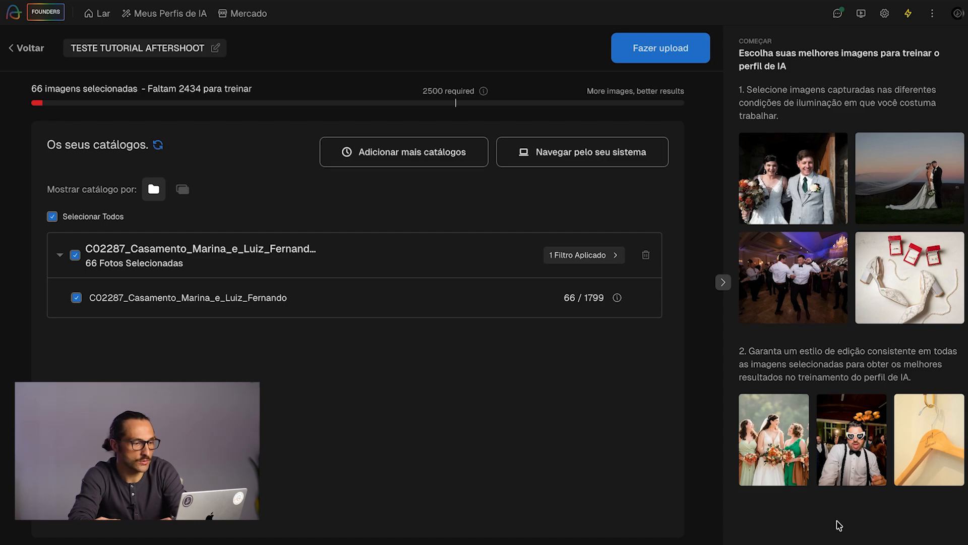
Upload the filtered C02287 wedding photos to the profile and add the C02283 session catalog as further training material
click(655, 43)
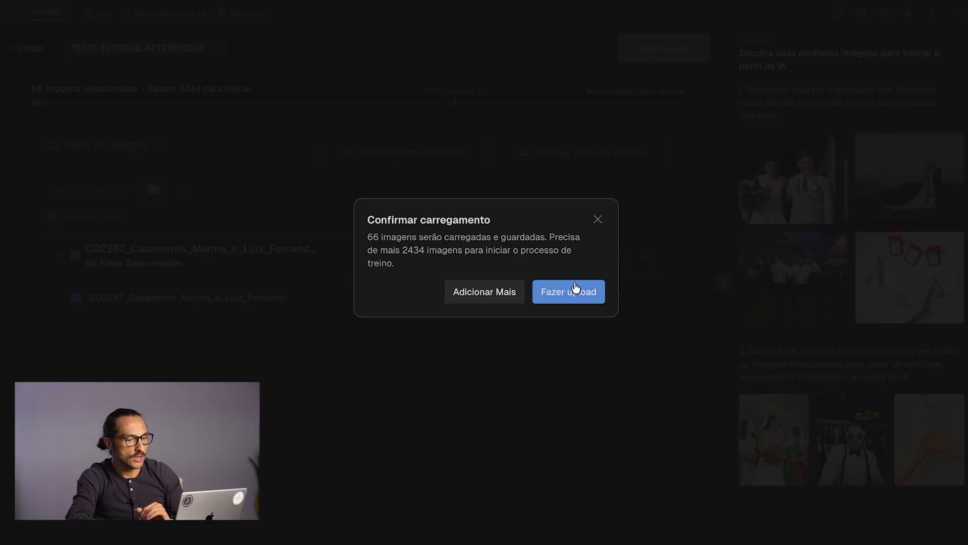
click(567, 289)
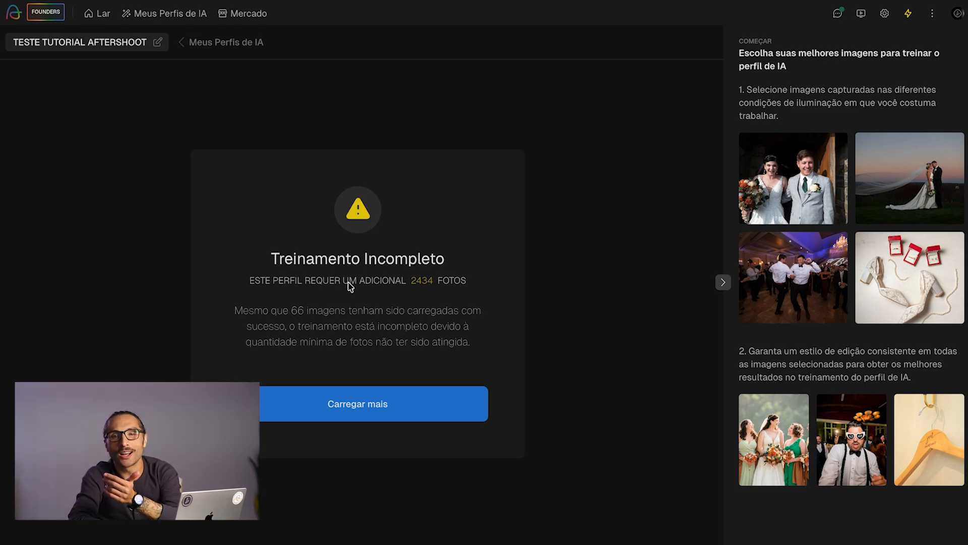
click(348, 409)
click(423, 157)
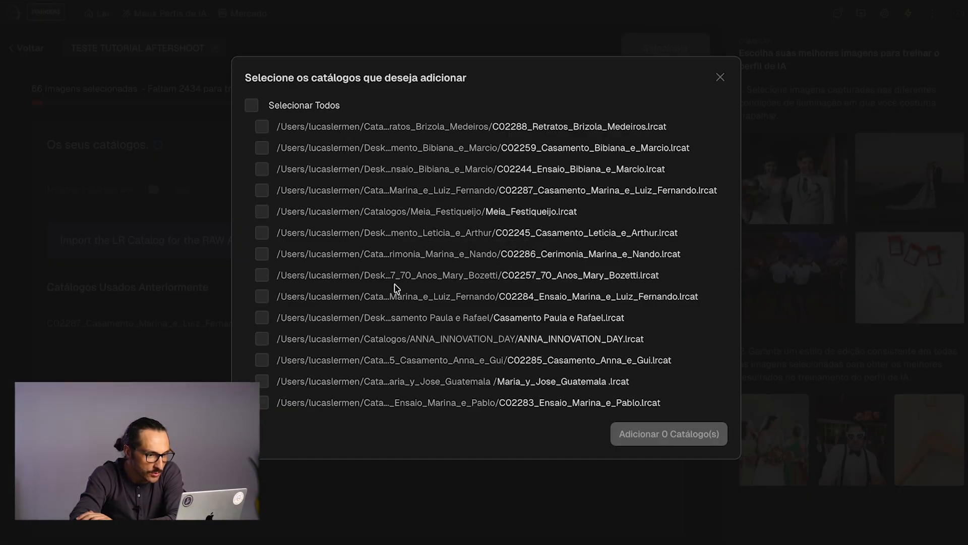
click(263, 403)
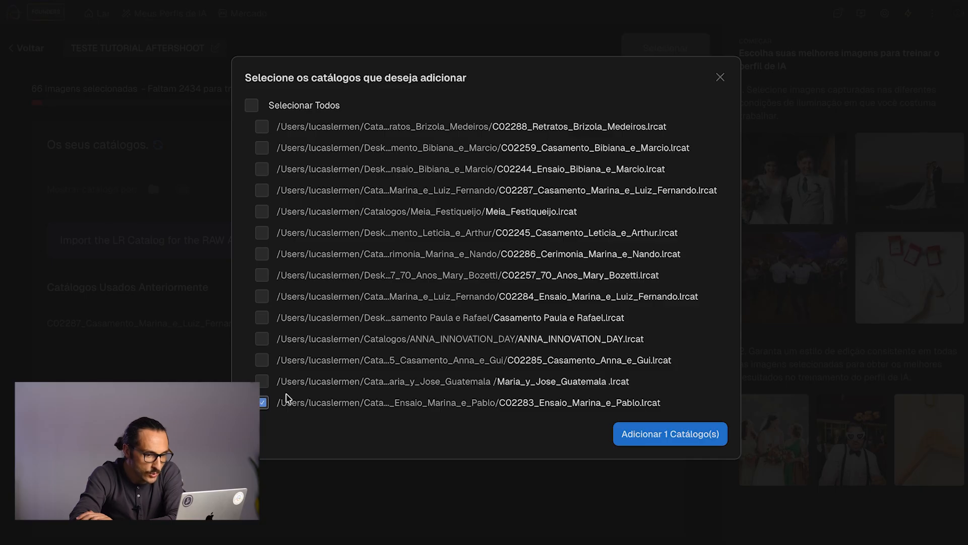
click(687, 433)
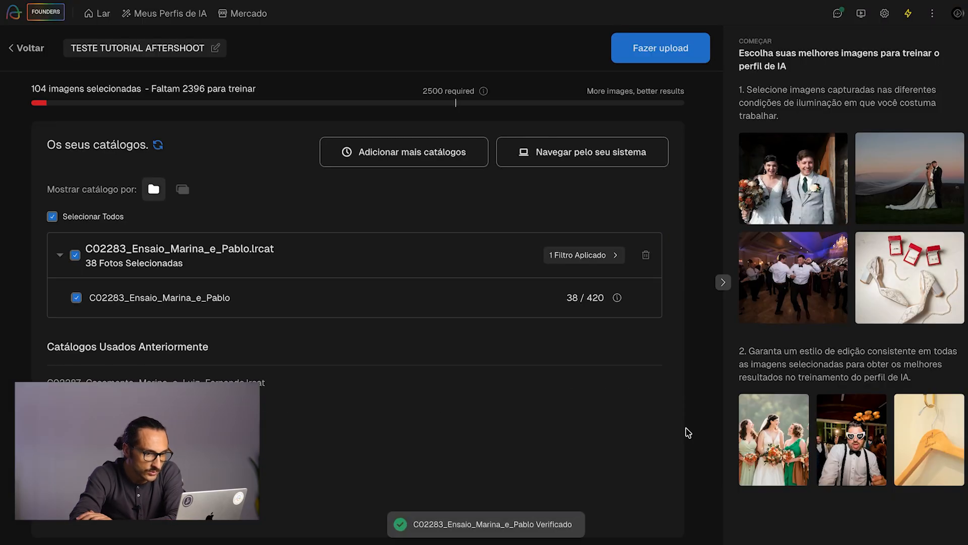
Keep RAW/JPEGs and only the Verde label in the C02283 catalog's filters, and upload its selected photos
click(605, 255)
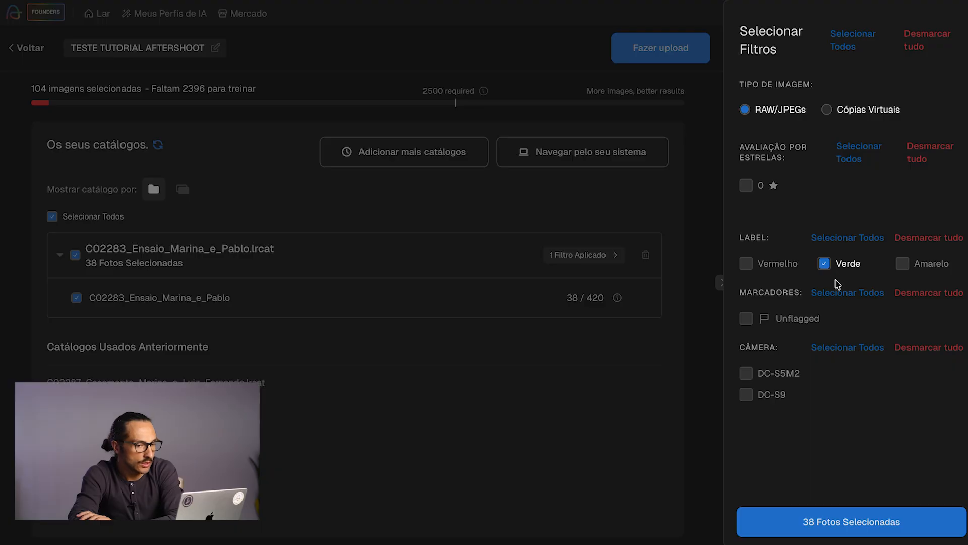
click(833, 522)
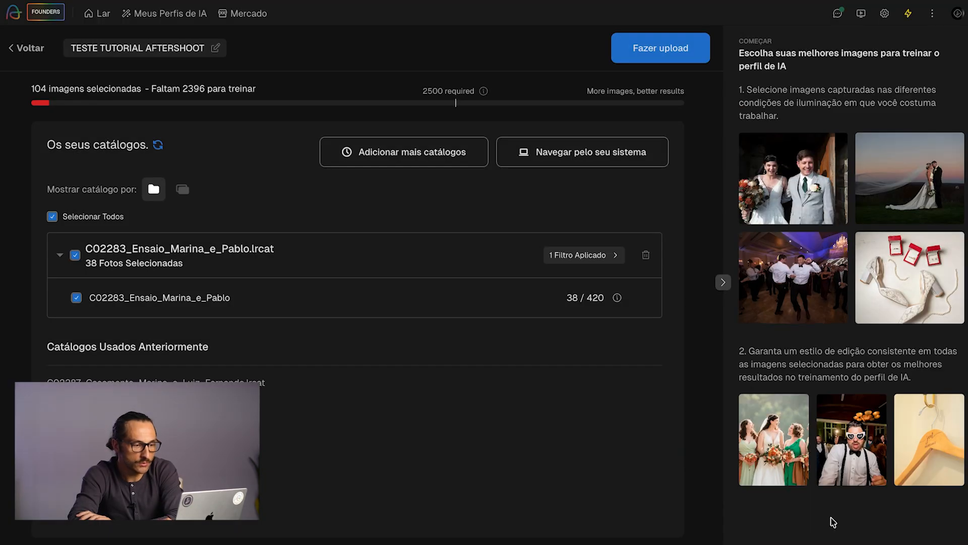
click(662, 56)
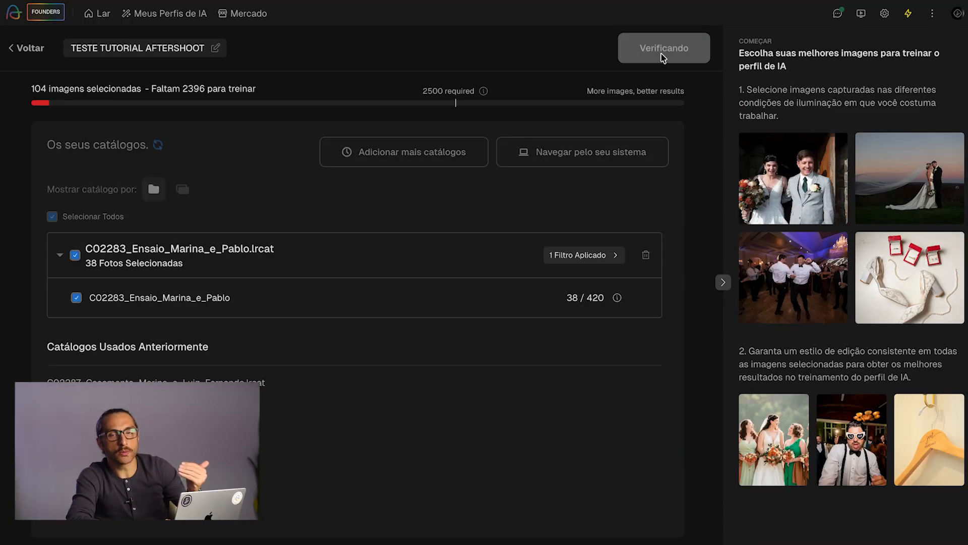
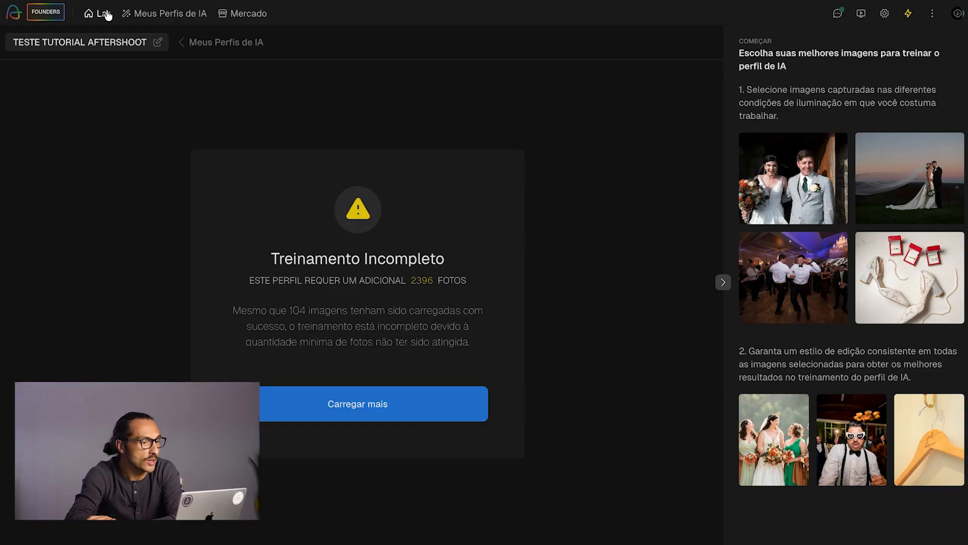
Return to the personal AI profiles, start a new instant AI profile, and look through the available Lightroom presets
click(184, 20)
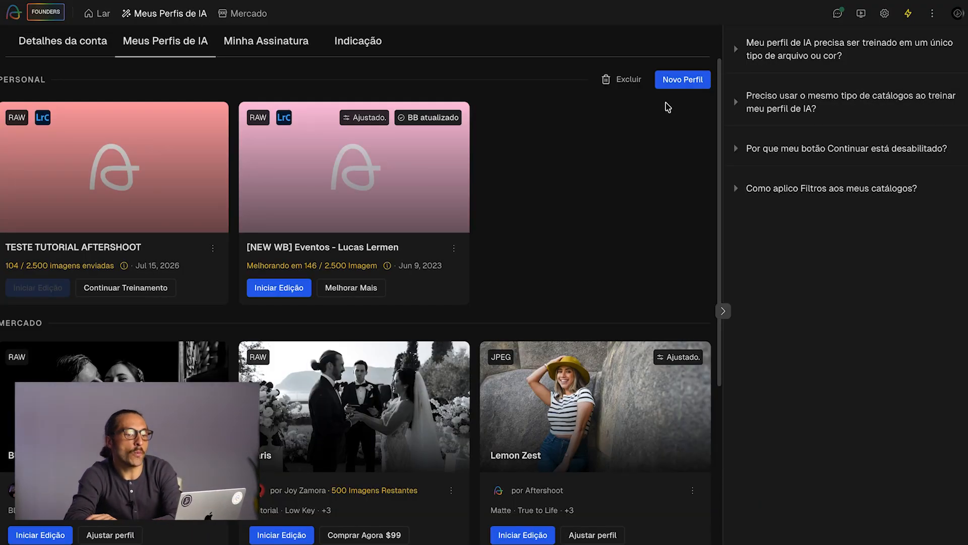
click(677, 87)
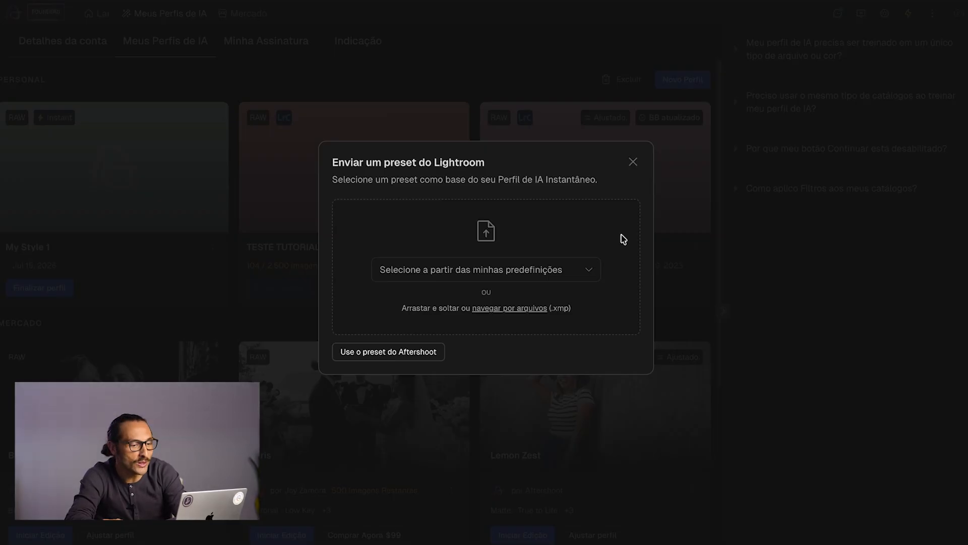
click(588, 272)
scroll(557, 395, down, 8)
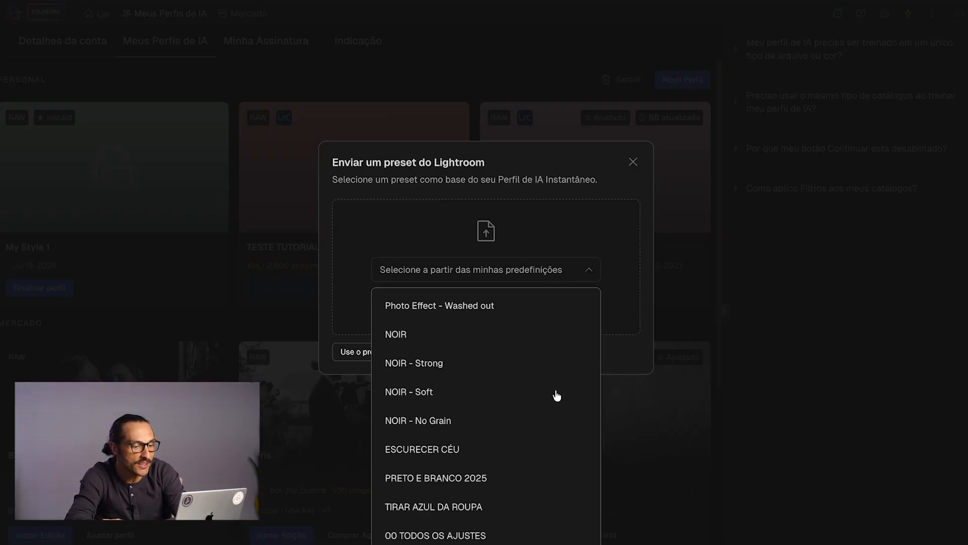
scroll(557, 395, down, 15)
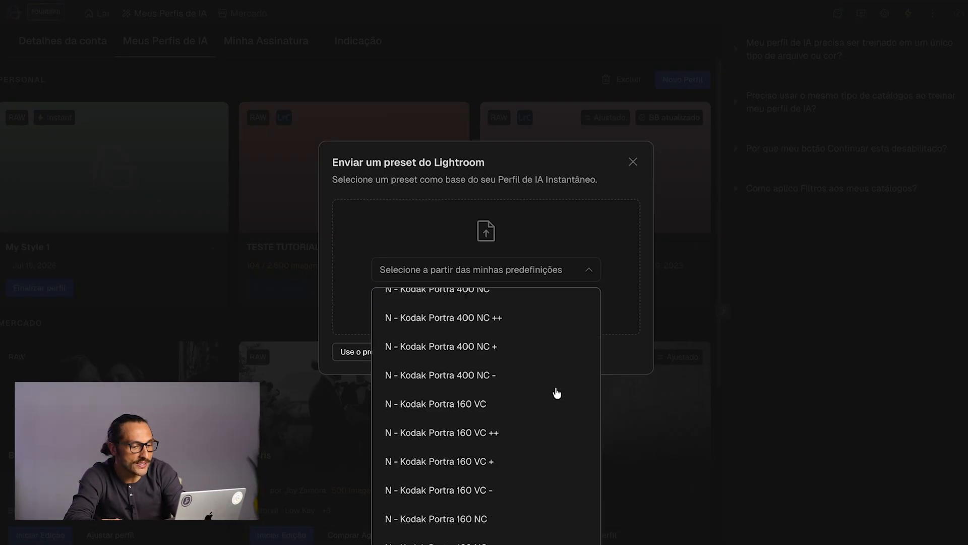
scroll(557, 393, down, 5)
scroll(557, 394, up, 20)
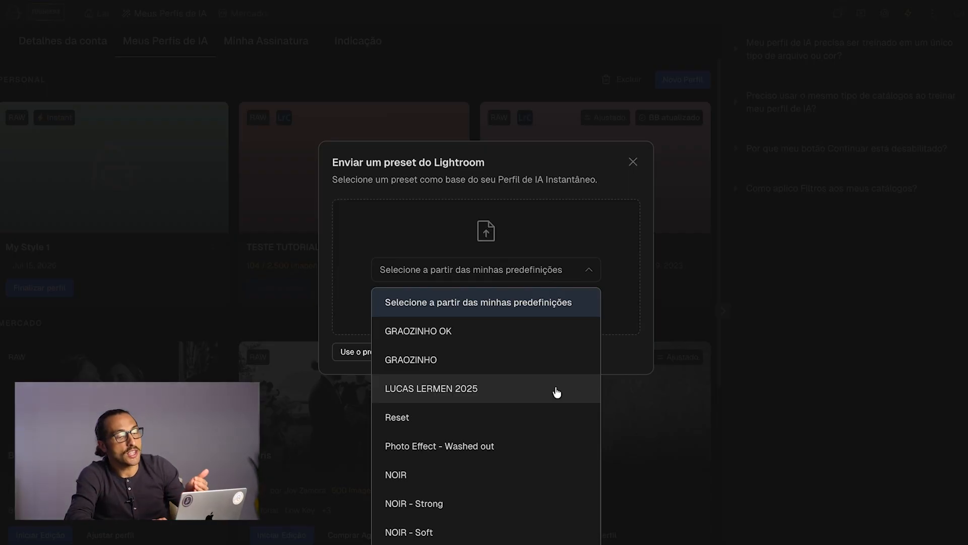
click(587, 226)
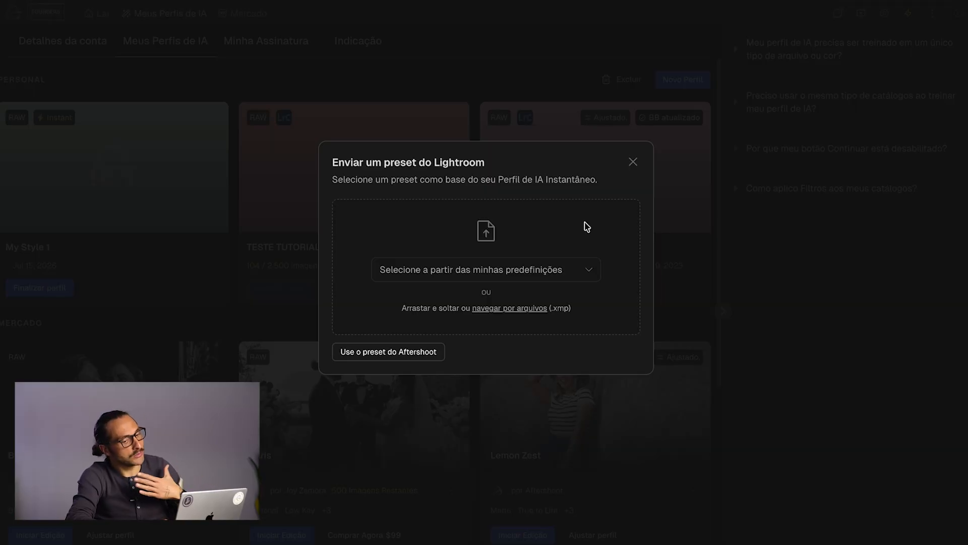
Choose the photographer's own 2025 Lightroom preset as the instant profile's base and continue to naming
click(540, 275)
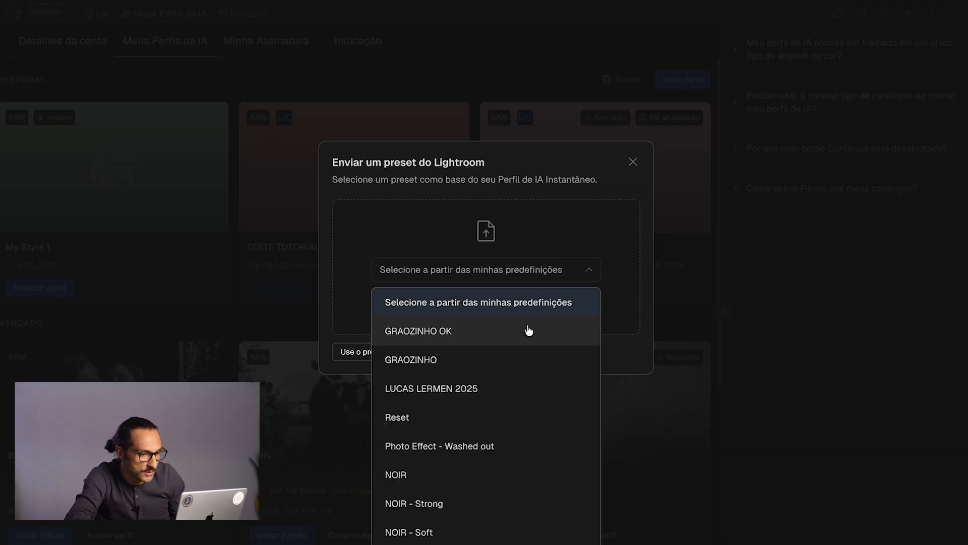
scroll(529, 330, down, 1)
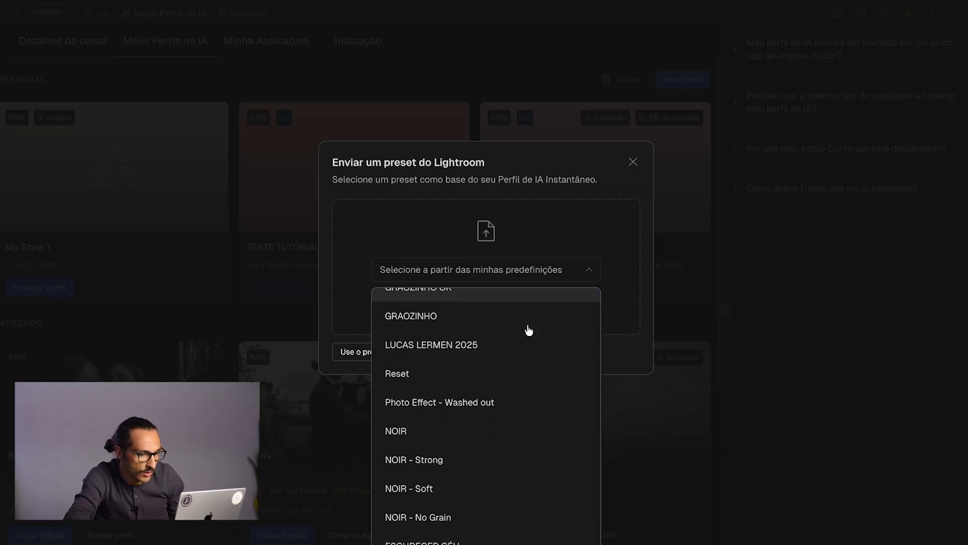
click(432, 344)
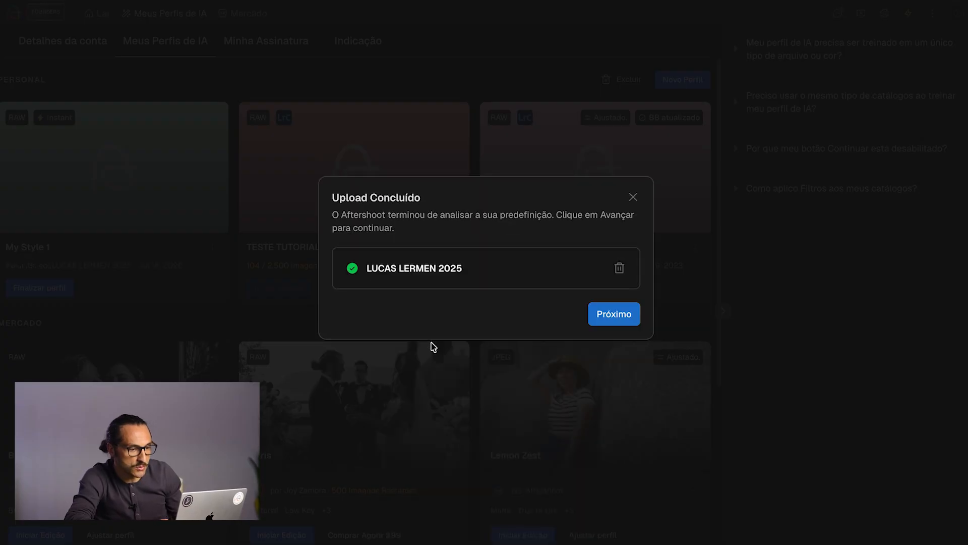
click(624, 317)
Name the instant profile TESTE PERFIL INSTANTANEO, keep its type as RAW, and continue to the exposure adjustments
triple_click(434, 229)
text(TESTE PE)
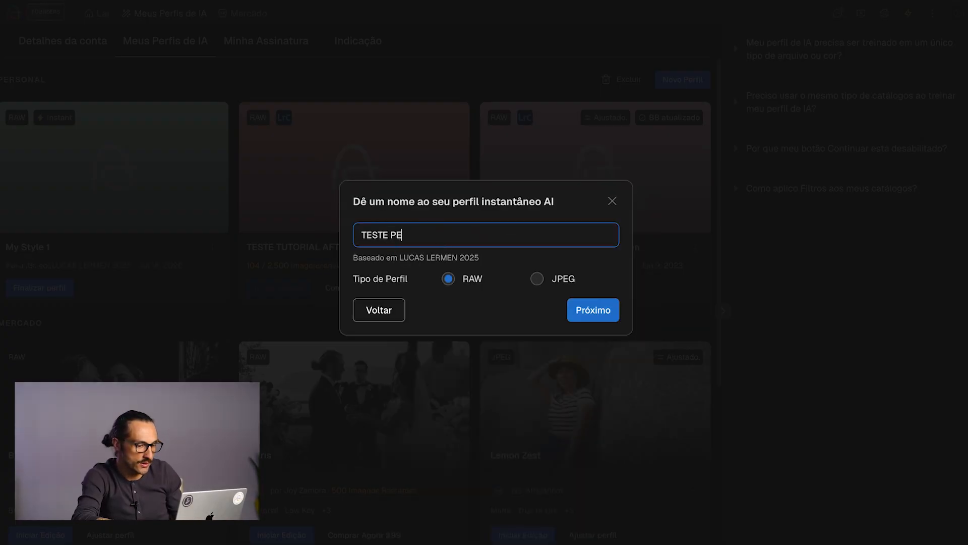
text(RFIL INSTANTANEO)
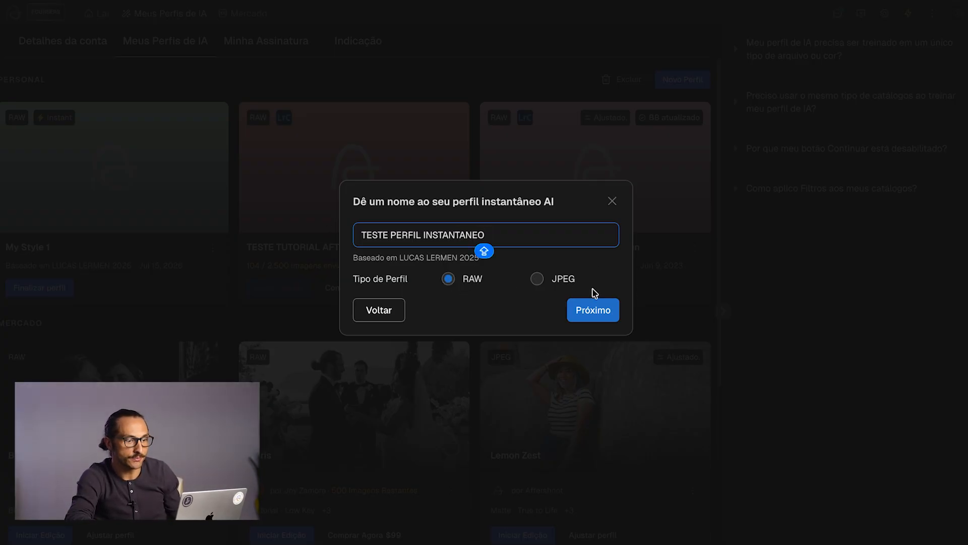
click(589, 311)
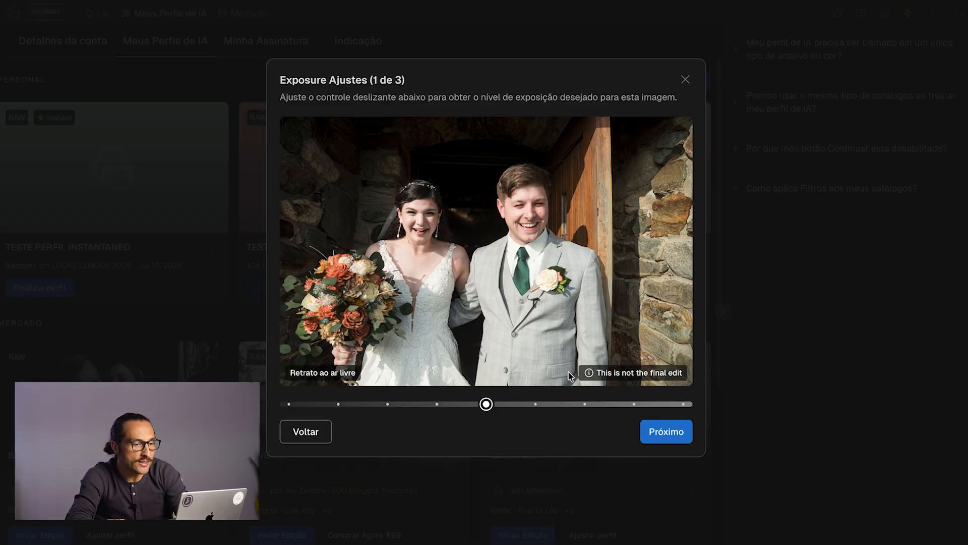
Set exposure one notch below centre for the outdoor portrait, two below for the indoor portrait, and one below for the outdoor natural-light photo
drag(486, 404, 436, 404)
click(668, 434)
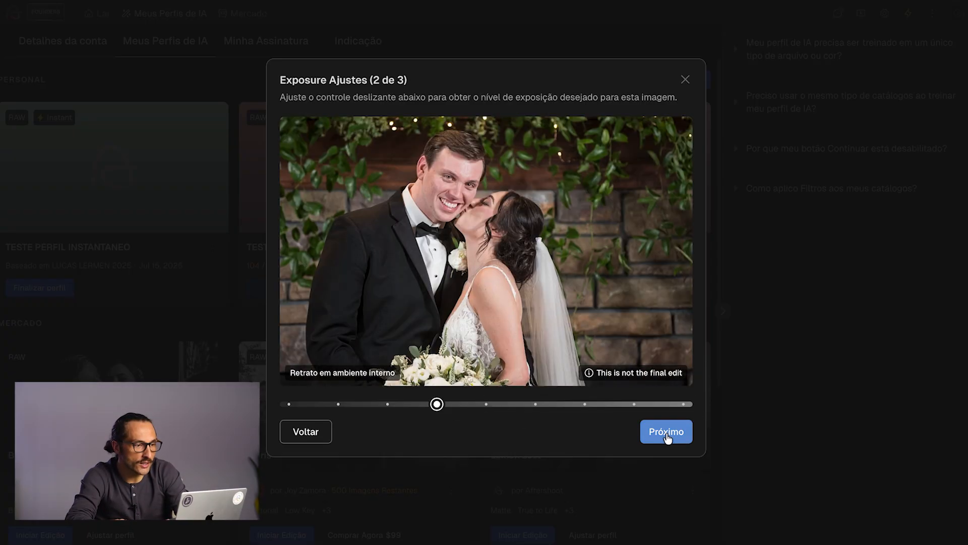
drag(437, 404, 398, 414)
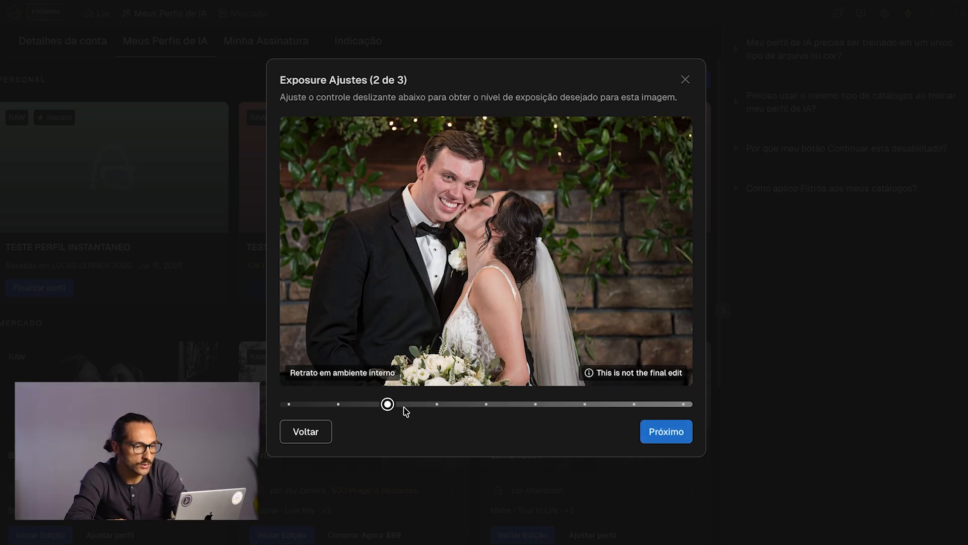
click(675, 435)
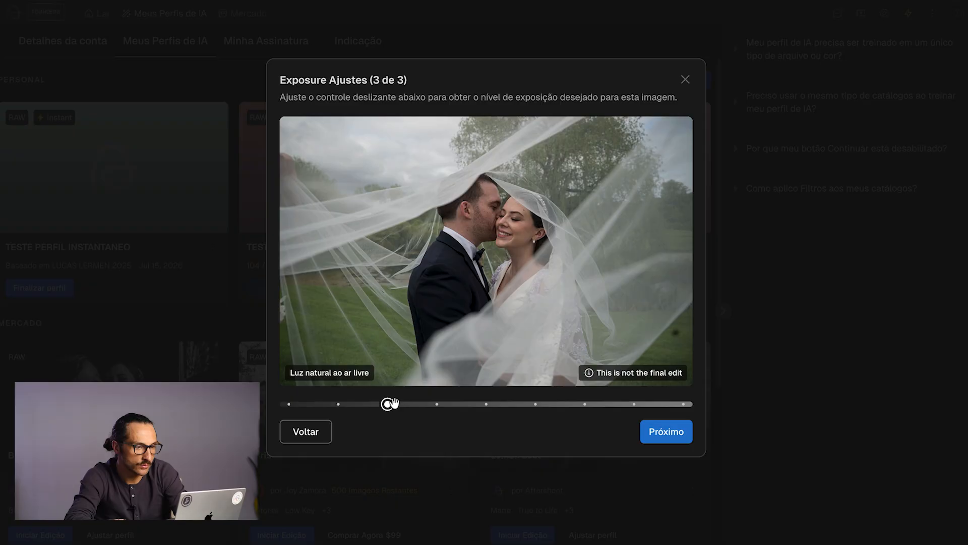
drag(394, 403, 431, 405)
click(678, 439)
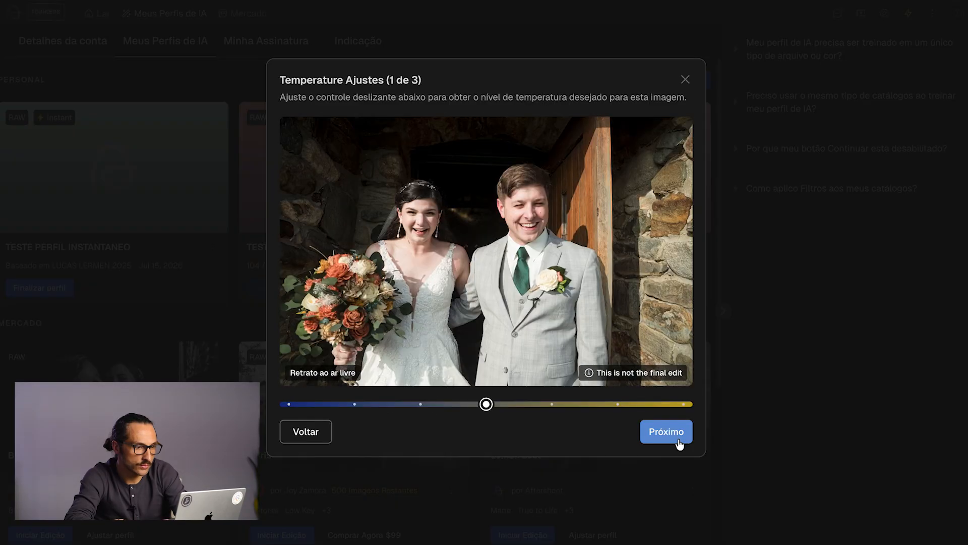
Keep temperature centred for the outdoor and indoor portraits, and set it one notch warmer for the outdoor natural-light photo
mouse_move(486, 404)
mouse_down()
mouse_move(547, 405)
mouse_move(435, 410)
mouse_move(486, 406)
mouse_up()
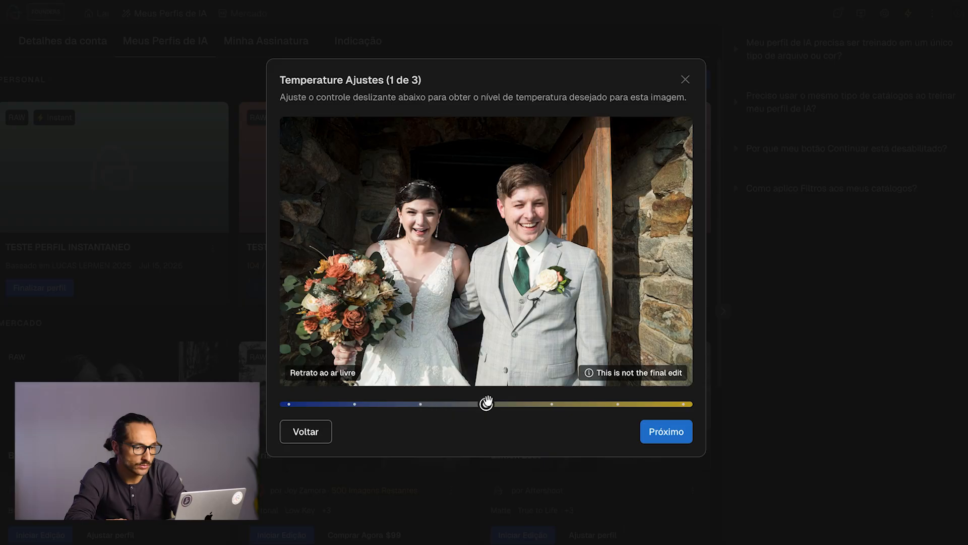
click(662, 442)
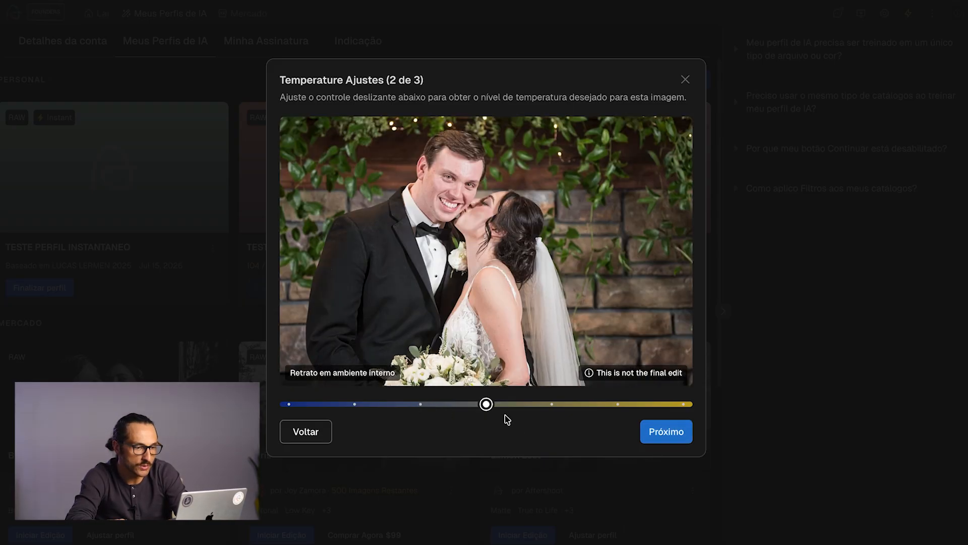
click(666, 434)
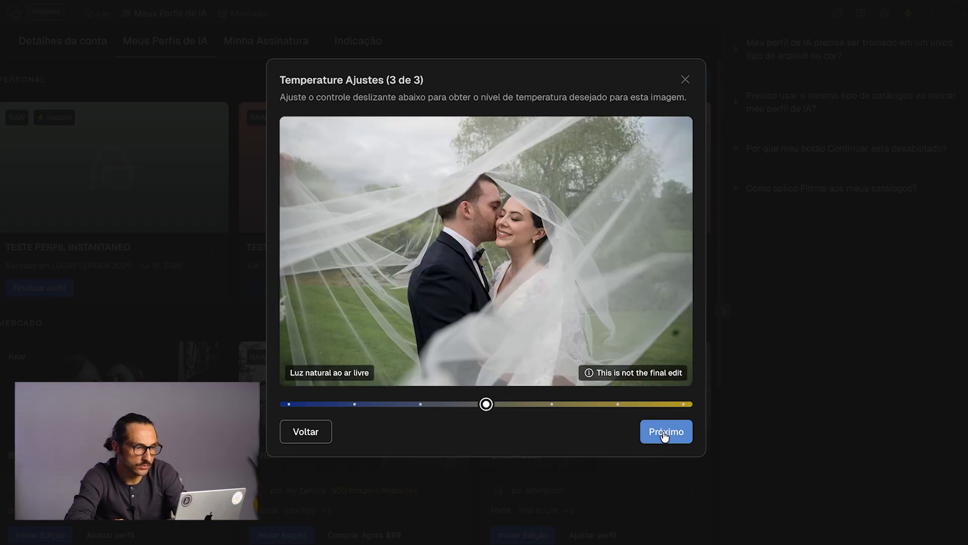
click(539, 405)
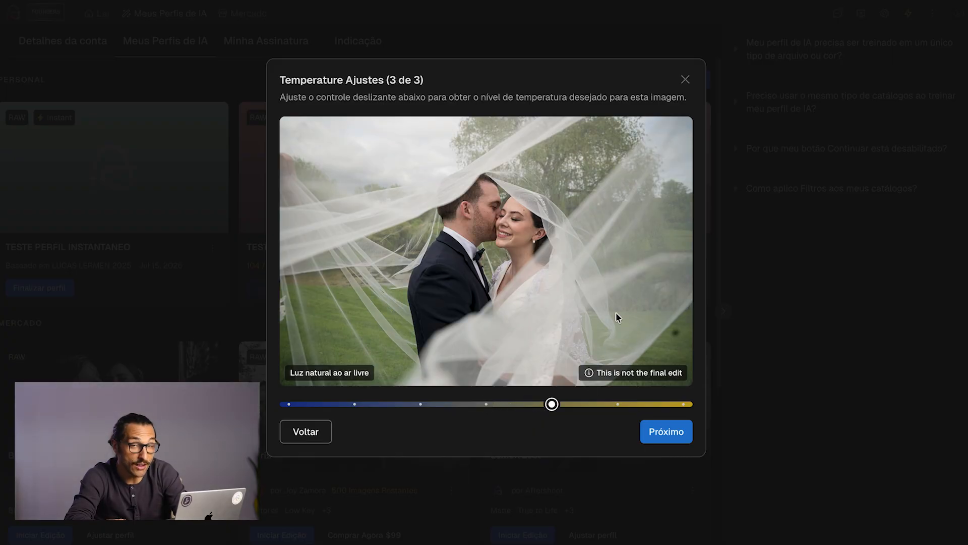
click(664, 436)
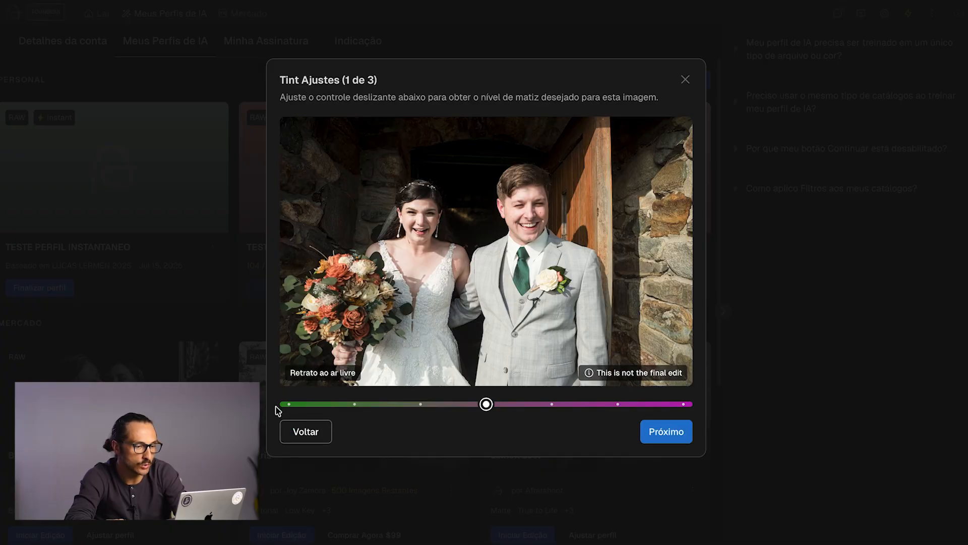
Keep tint centred for the outdoor portrait, set it one notch greener for the indoor portrait, and centre it for the natural-light photo
mouse_move(487, 404)
mouse_down()
mouse_move(426, 404)
mouse_move(566, 406)
mouse_move(499, 406)
mouse_up()
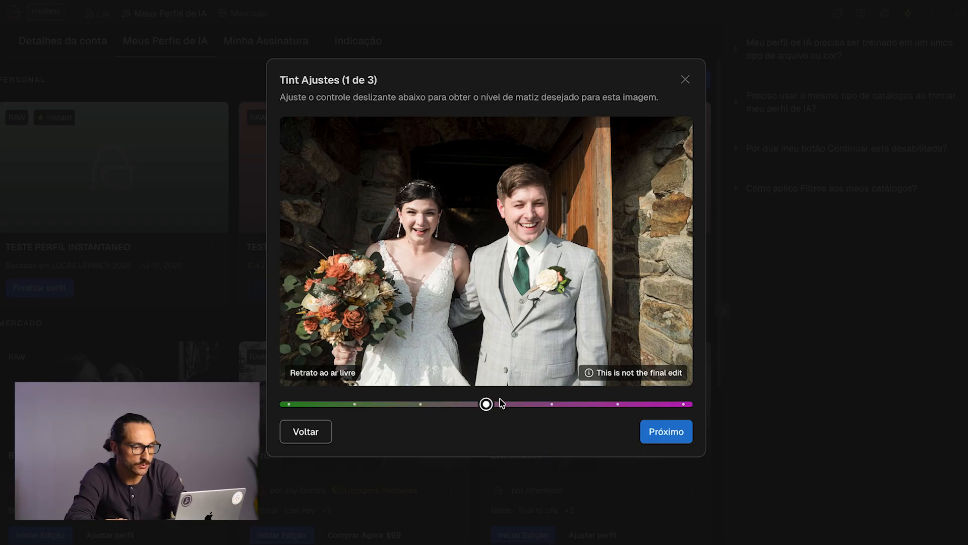
click(671, 439)
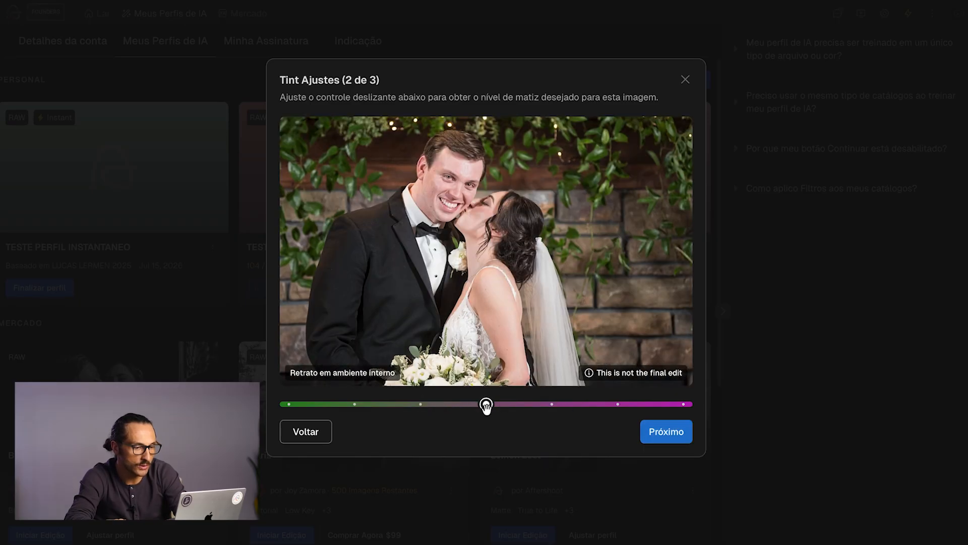
drag(481, 406, 432, 411)
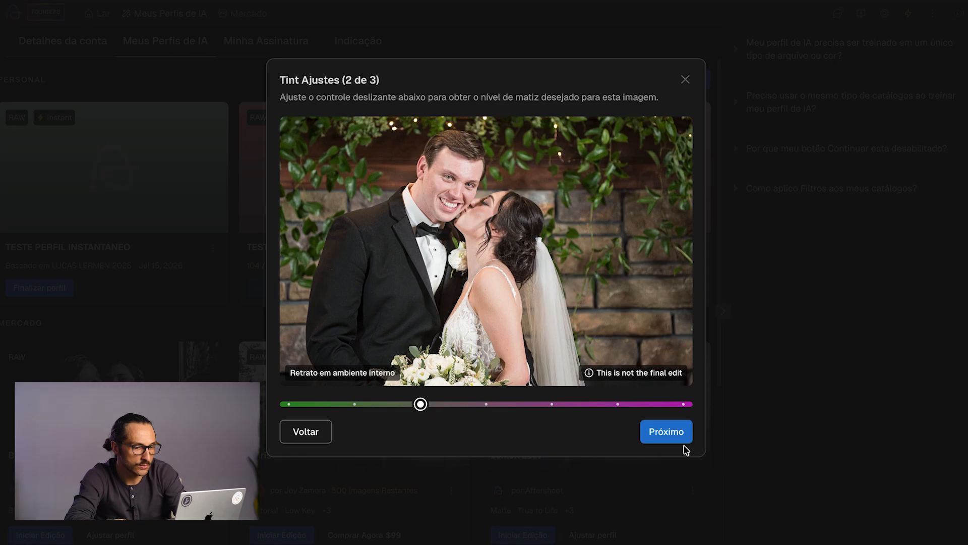
click(665, 437)
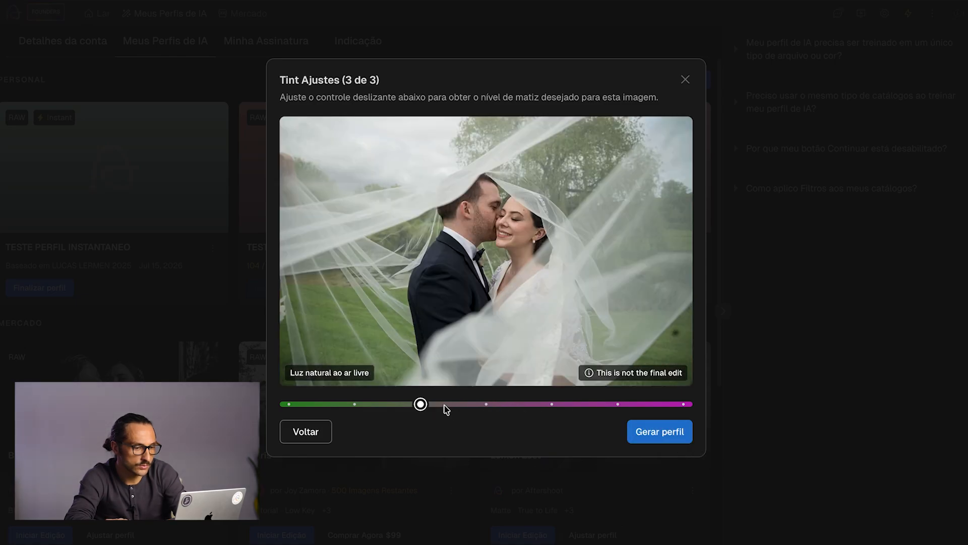
click(499, 407)
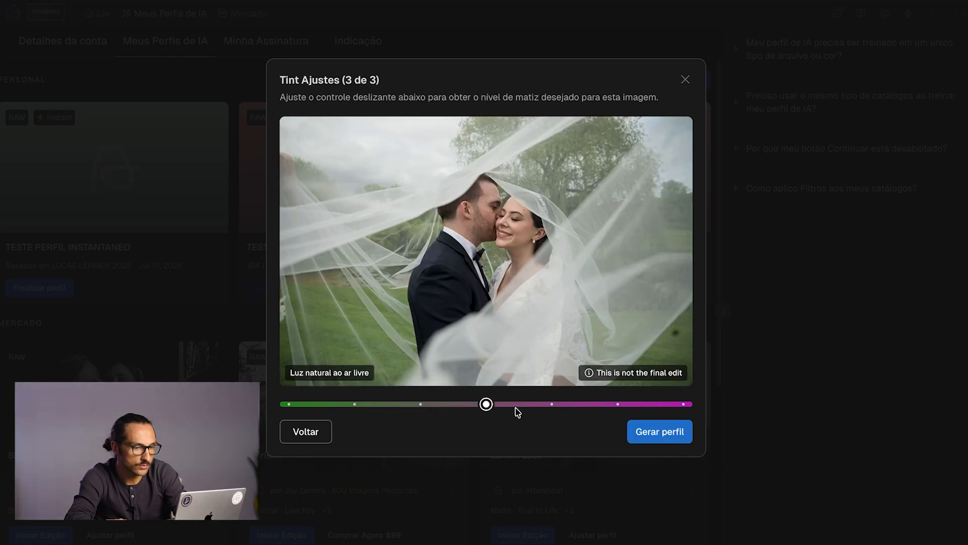
Generate the instant AI profile from the finished adjustments and start editing from its completion dialog
click(651, 435)
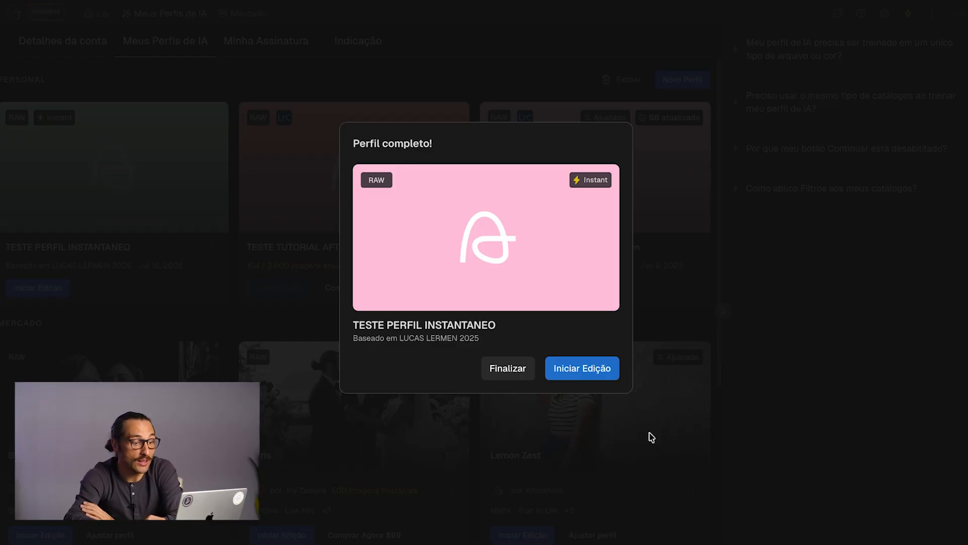
click(594, 373)
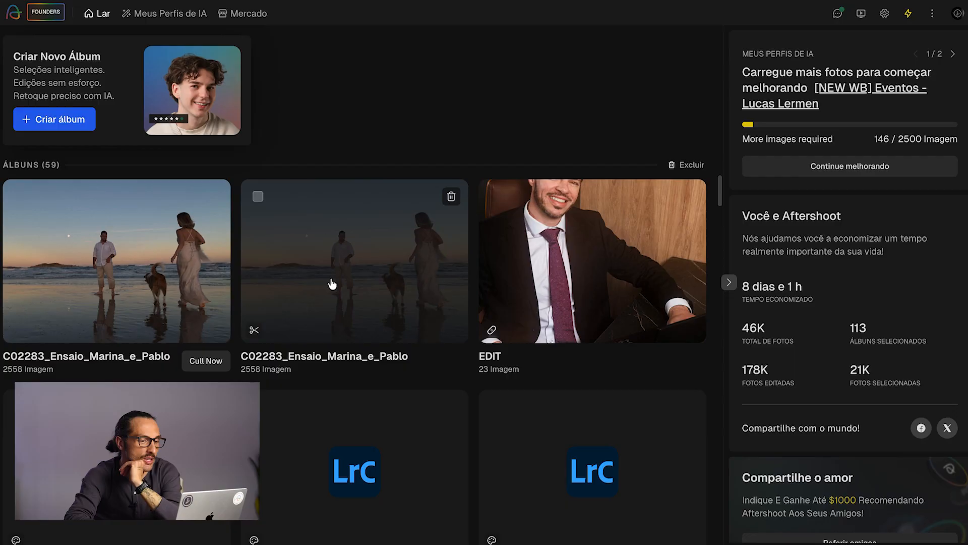
Open the already culled couple-session album and look through its AI-selected beach photos
click(331, 282)
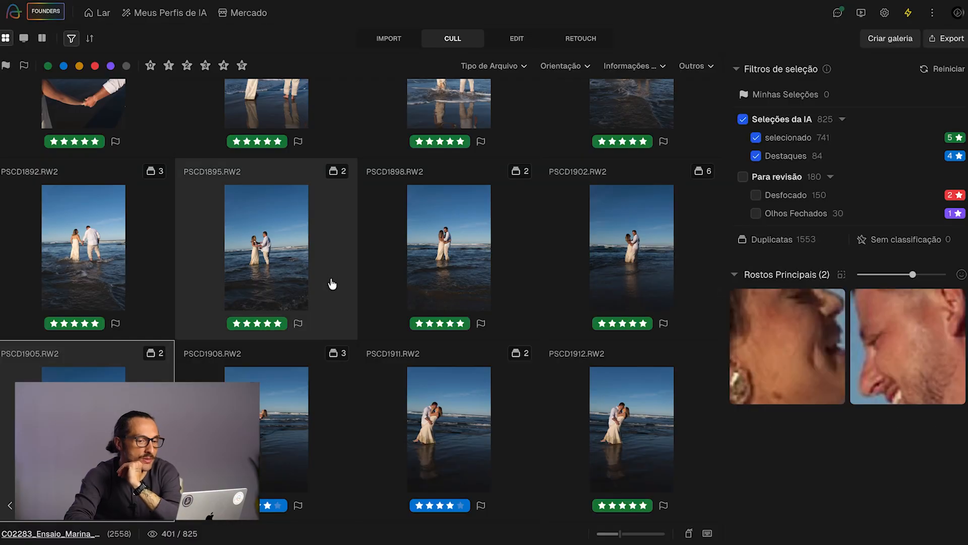
scroll(468, 307, up, 10)
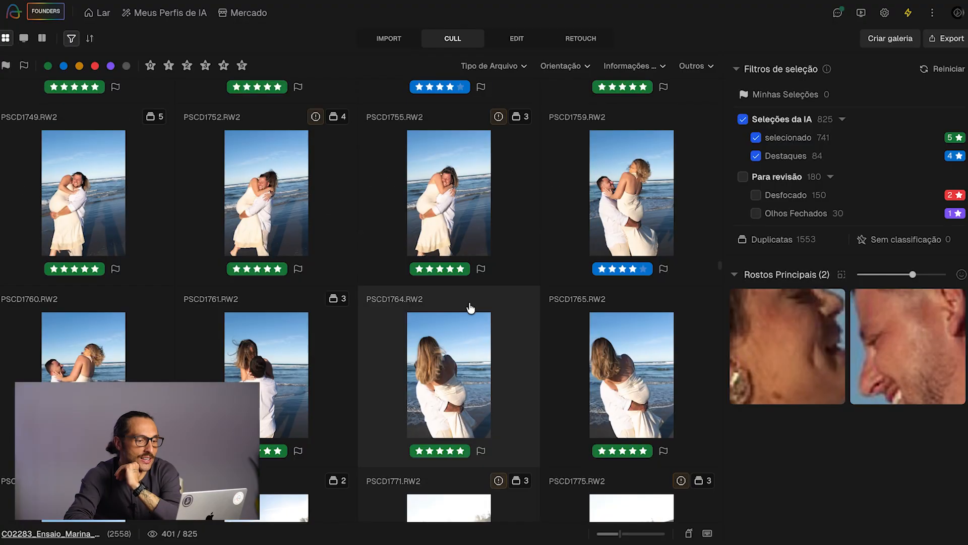
scroll(470, 308, up, 10)
scroll(470, 307, up, 10)
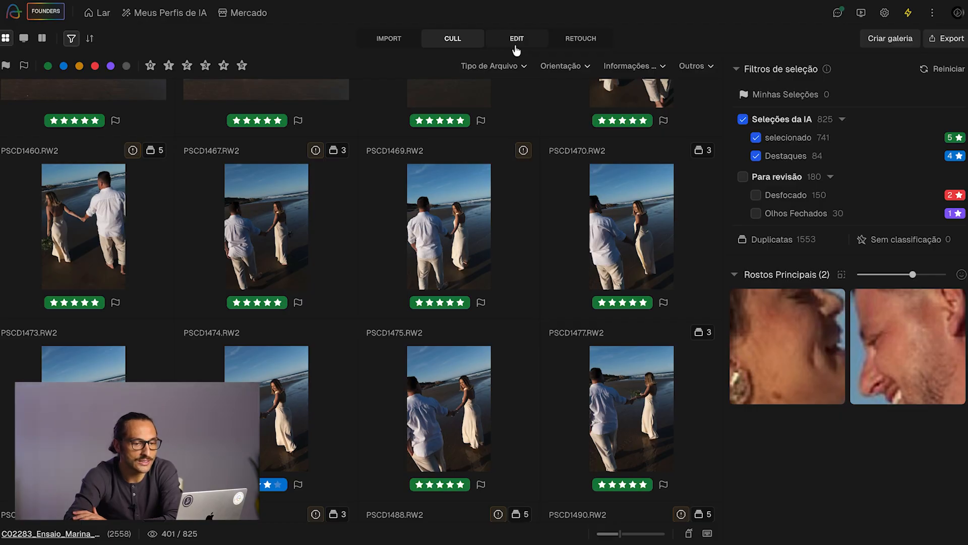
Clear the AI selections filter, then re-enable both its Destaques and selecionado categories
click(742, 120)
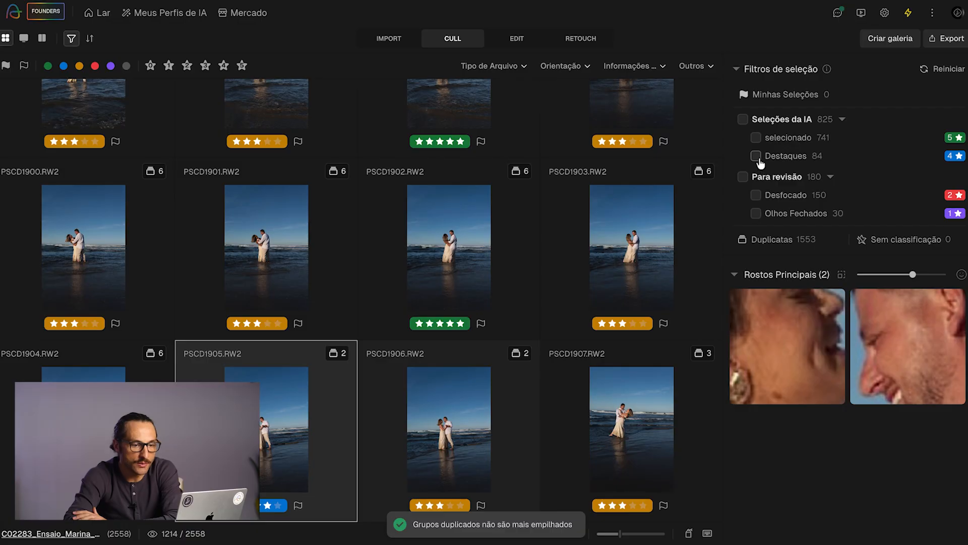
click(758, 157)
click(756, 137)
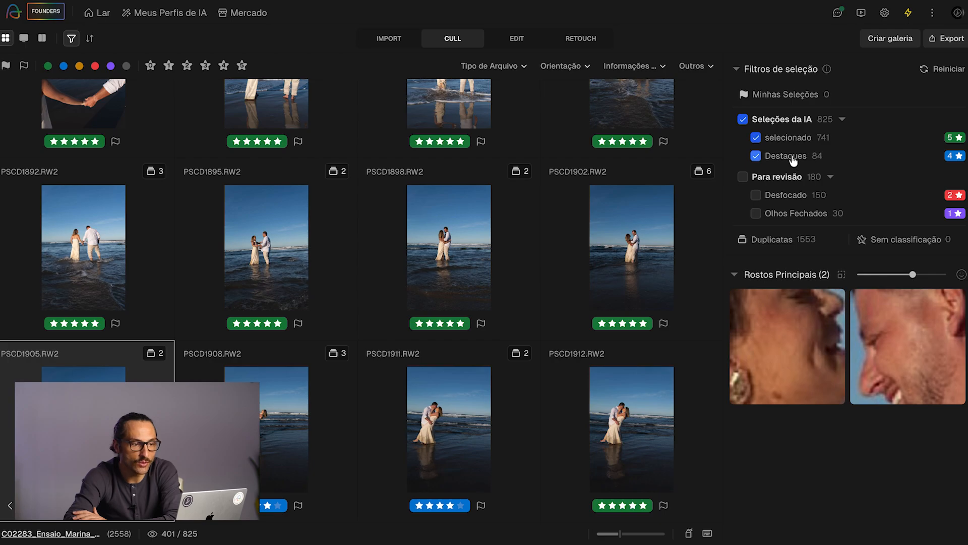
Switch the album to the editing stage and filter it to photos with green and blue labels
click(504, 43)
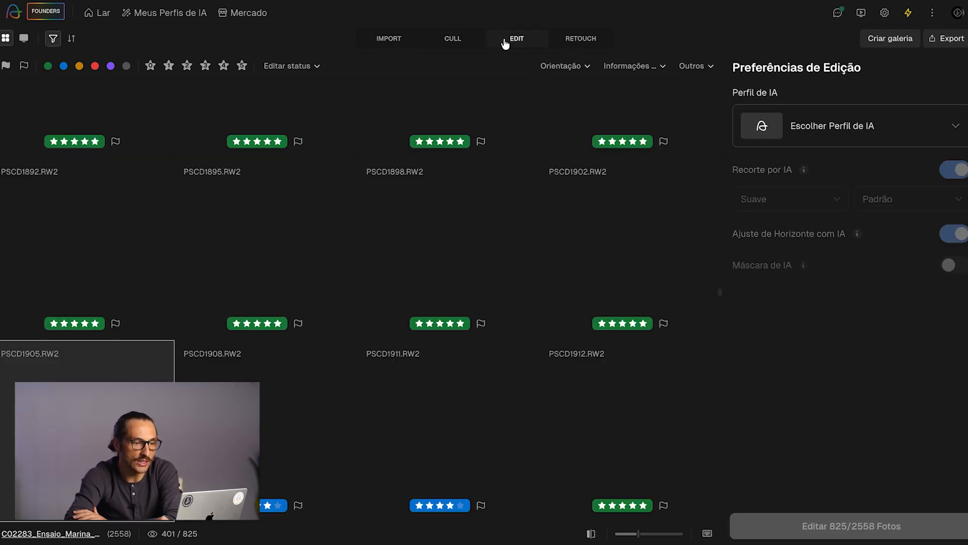
click(48, 65)
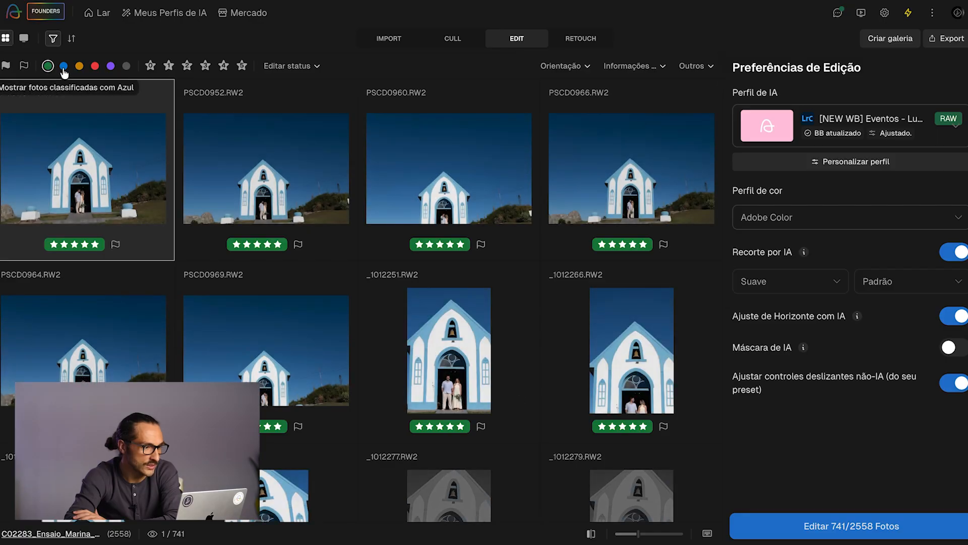
click(63, 69)
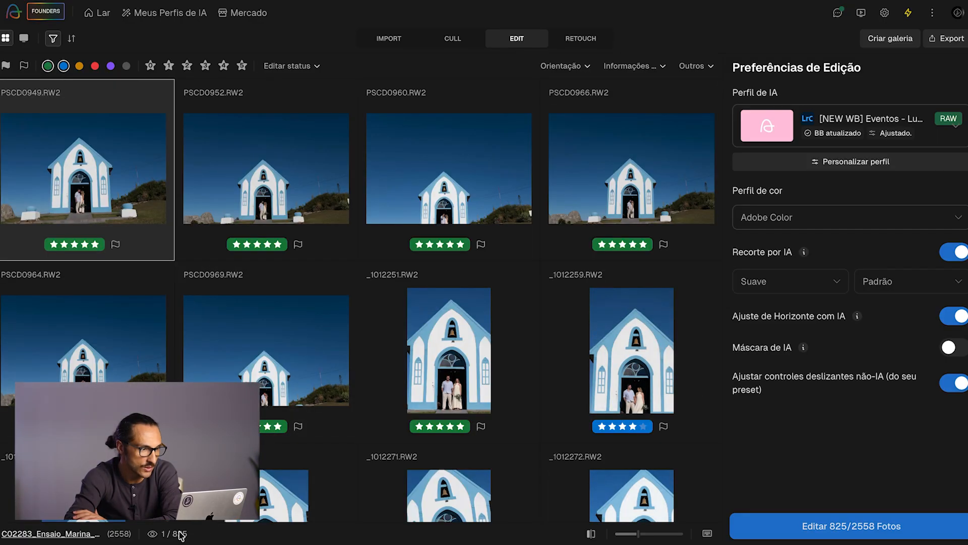
Choose the [NEW WB] Eventos professional profile as the AI profile and keep Adobe Color as the color profile
click(961, 132)
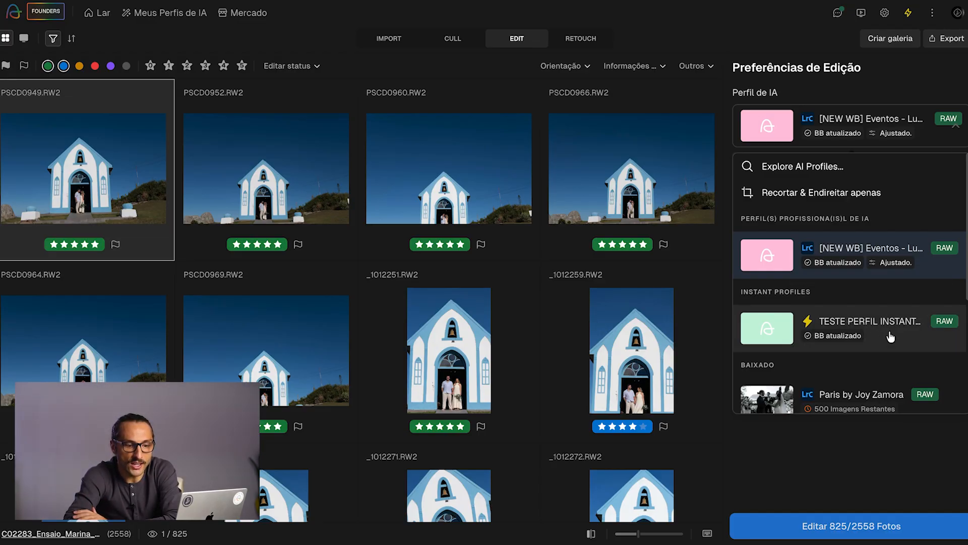
click(872, 258)
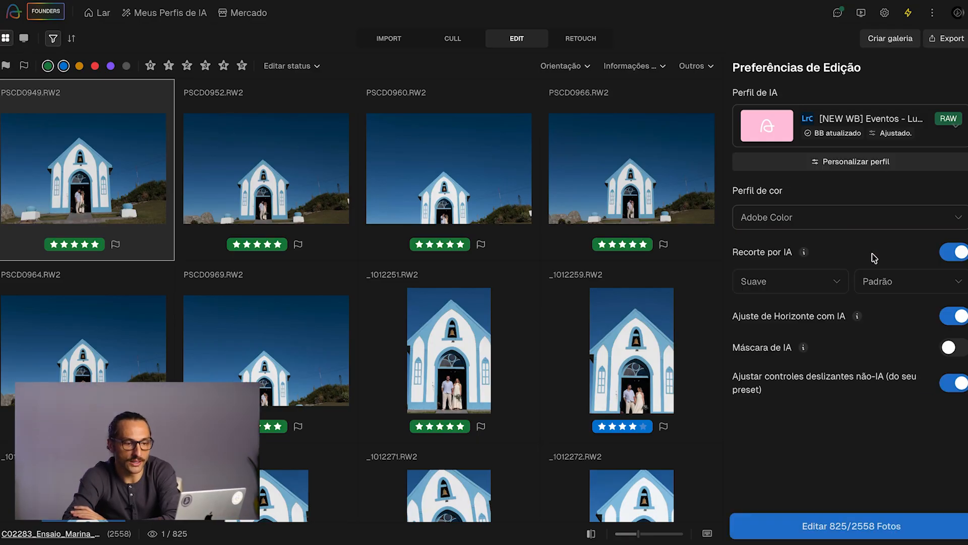
click(910, 224)
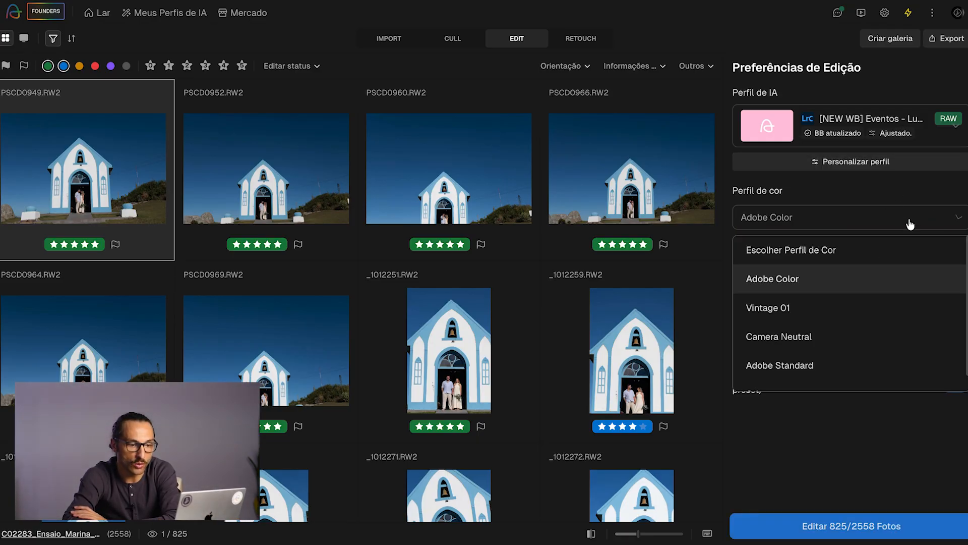
scroll(877, 303, down, 1)
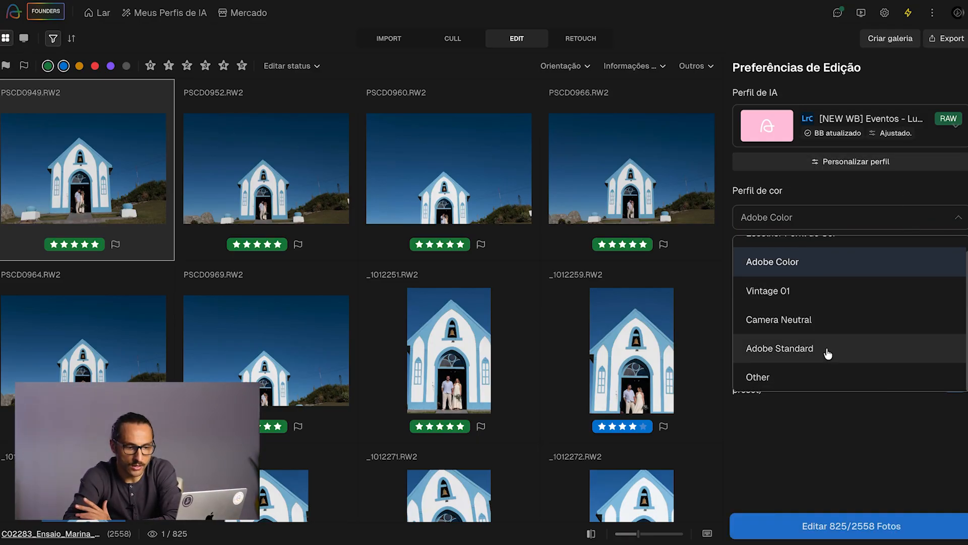
scroll(823, 360, up, 1)
click(792, 281)
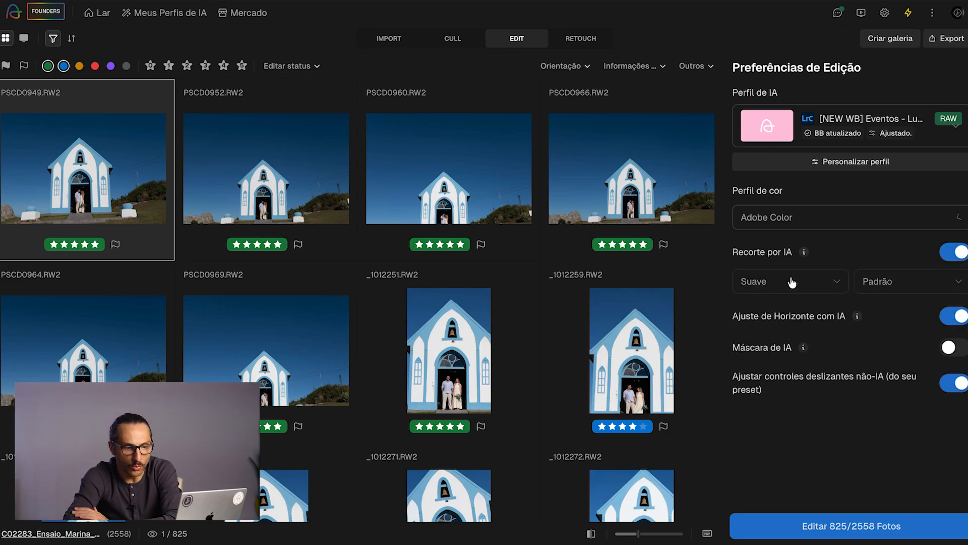
Keep AI cropping enabled, set its strength to Agressivo, and leave the aspect ratio at Padrão
click(950, 253)
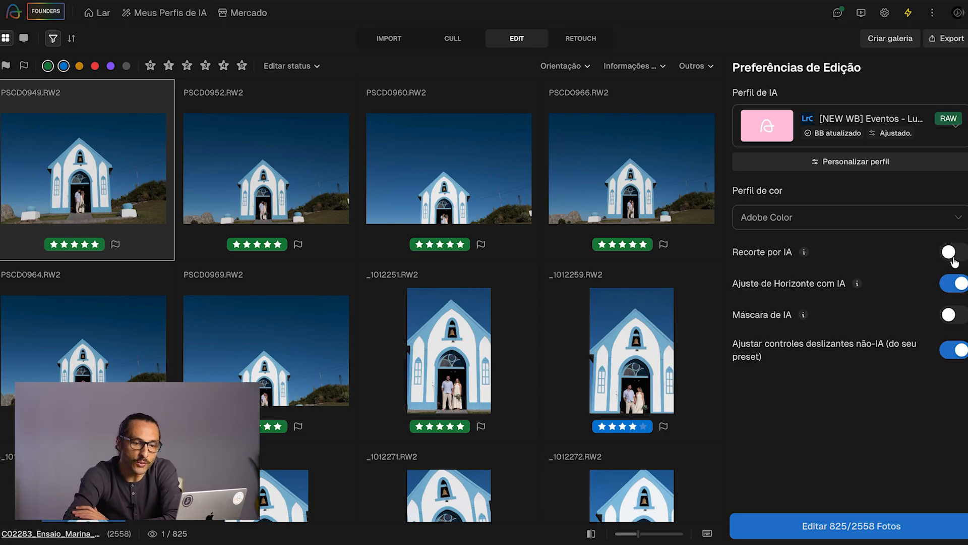
click(963, 252)
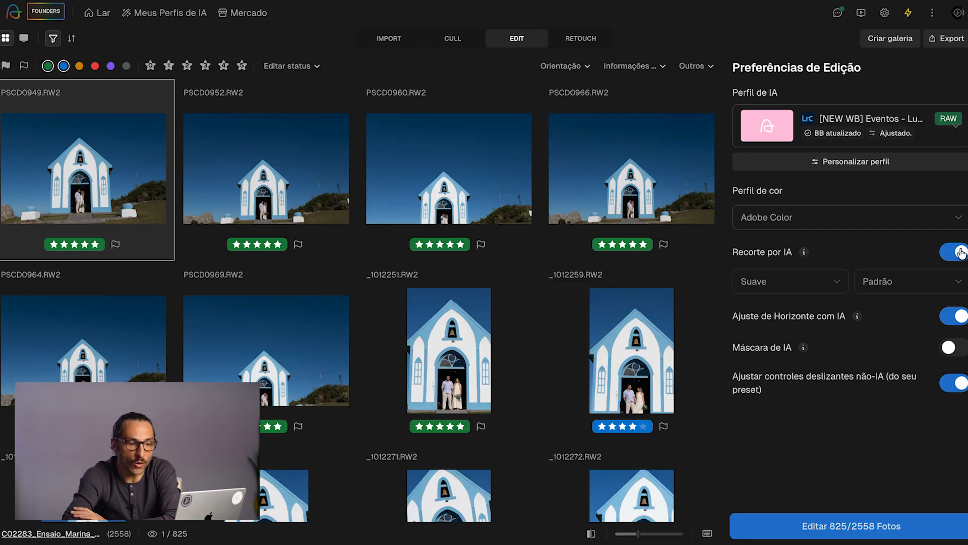
click(961, 252)
click(961, 253)
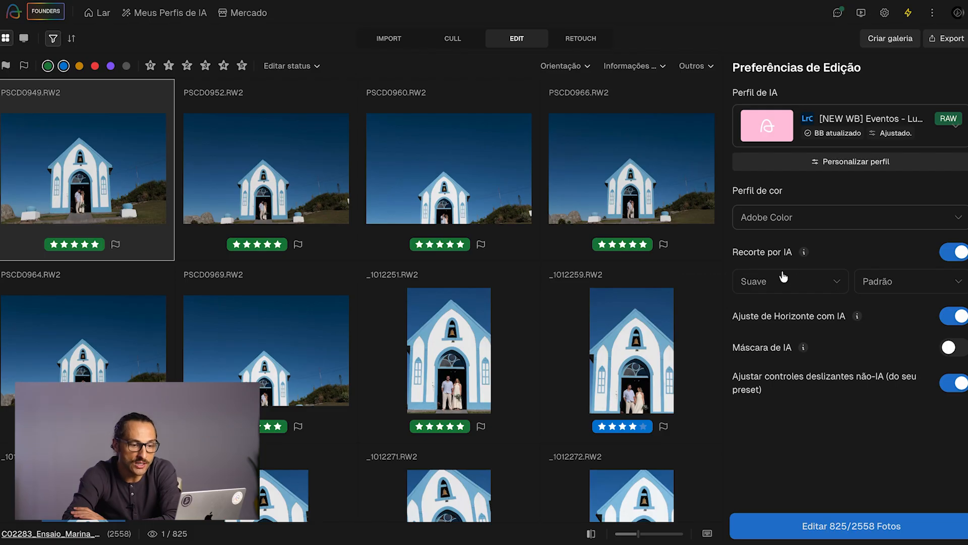
click(834, 285)
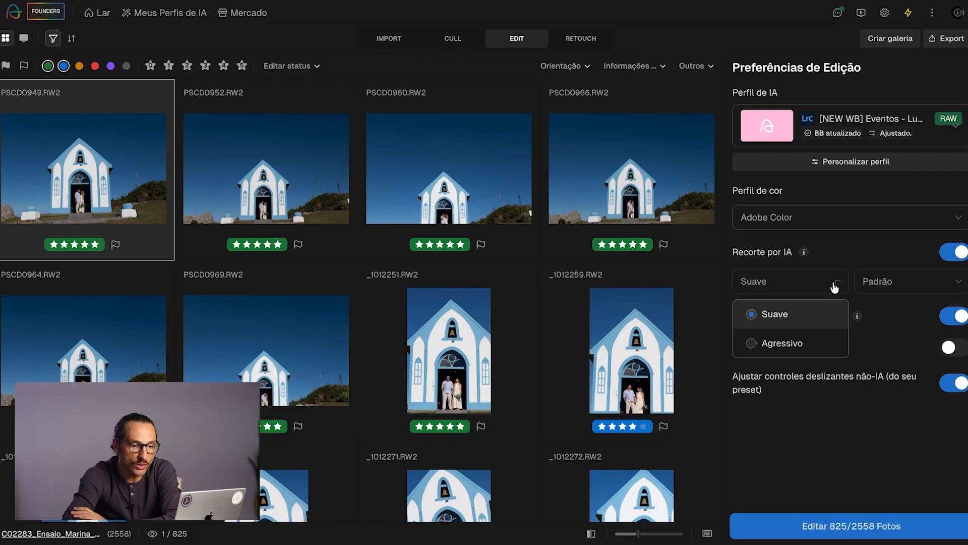
click(774, 345)
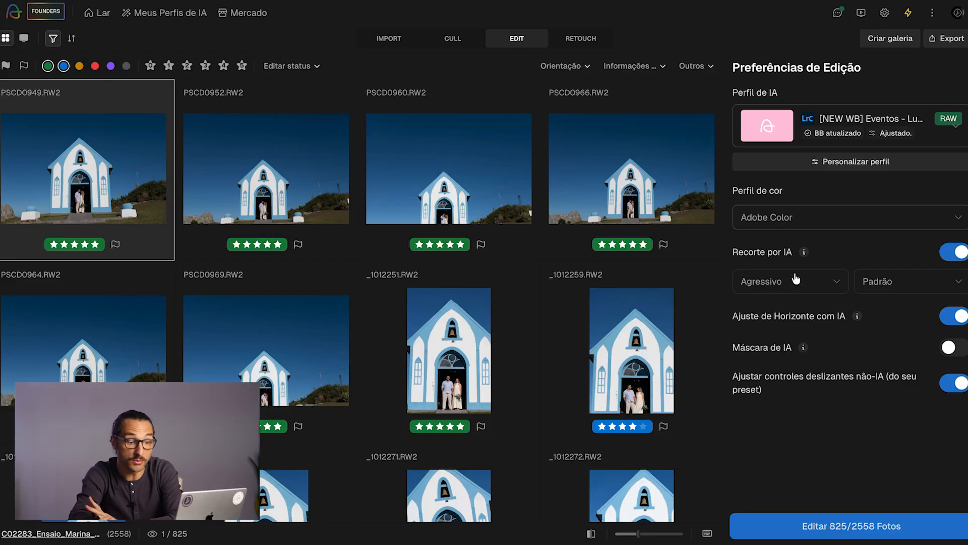
click(952, 283)
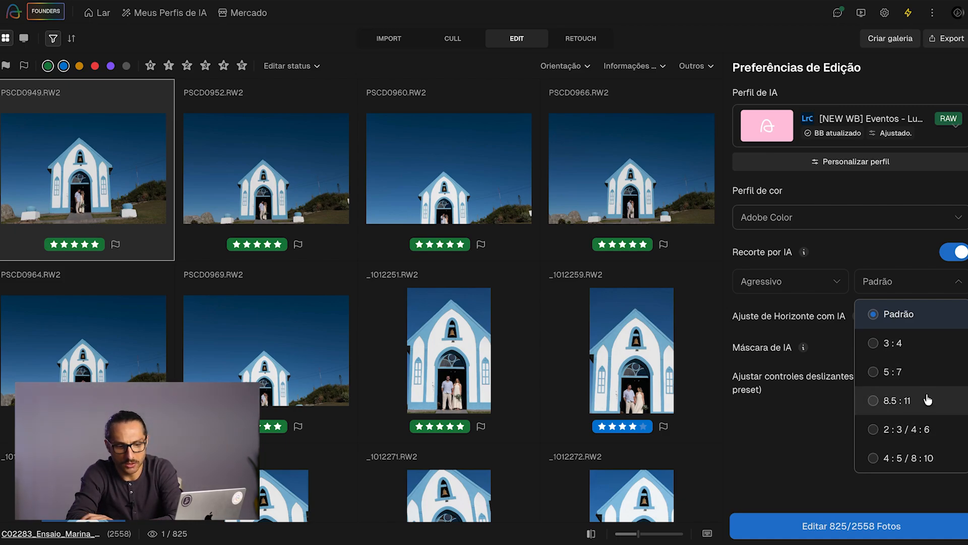
click(815, 468)
Leave AI horizon adjustment on and AI masking off, and run the AI edit on the filtered photos
click(949, 318)
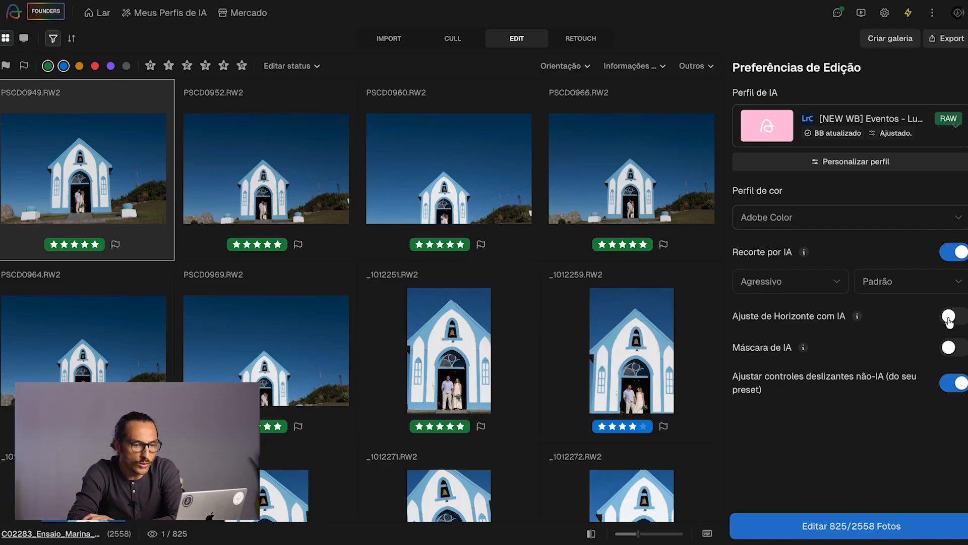
click(953, 317)
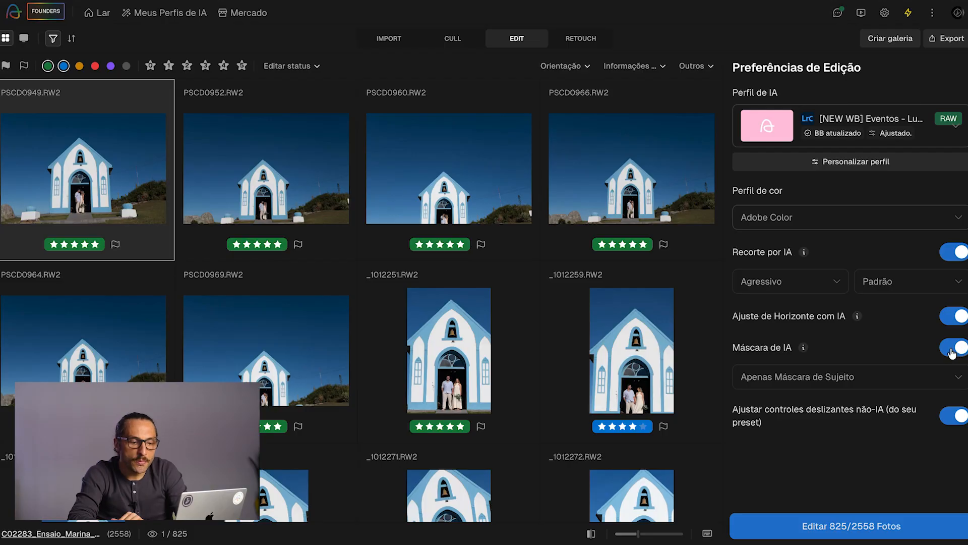
click(950, 347)
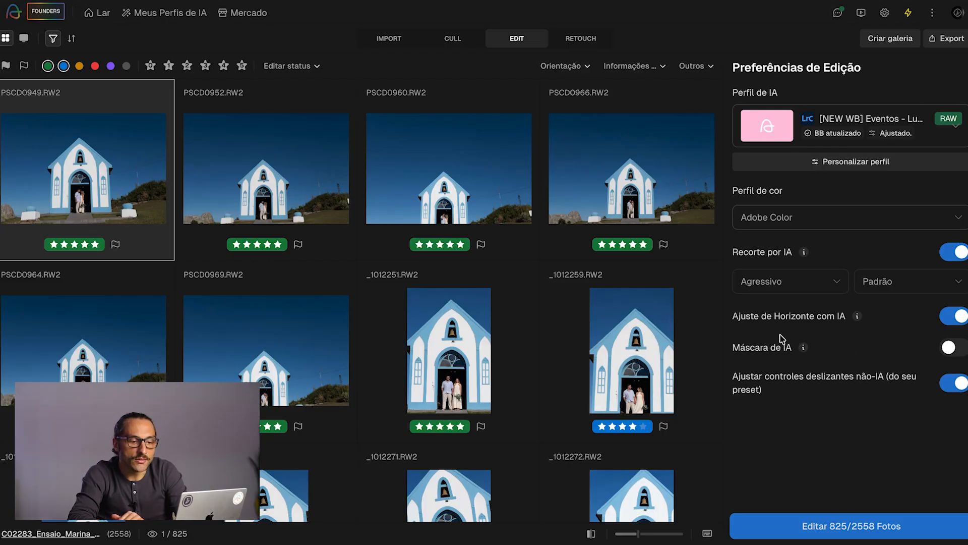
click(960, 348)
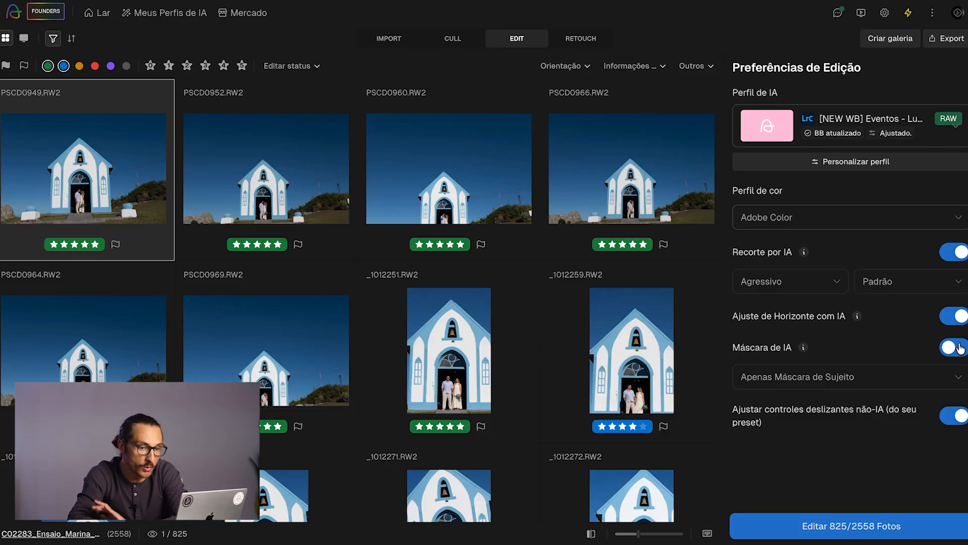
click(948, 349)
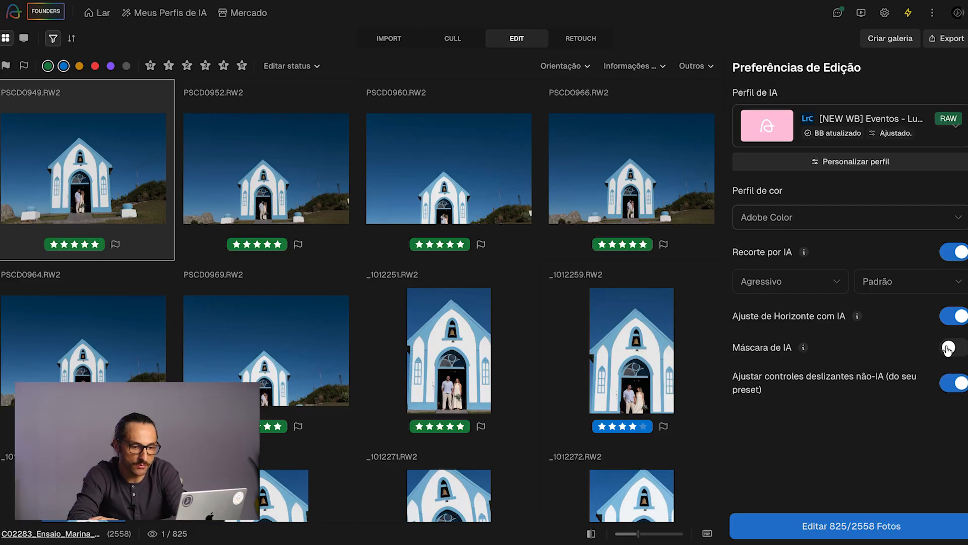
click(845, 526)
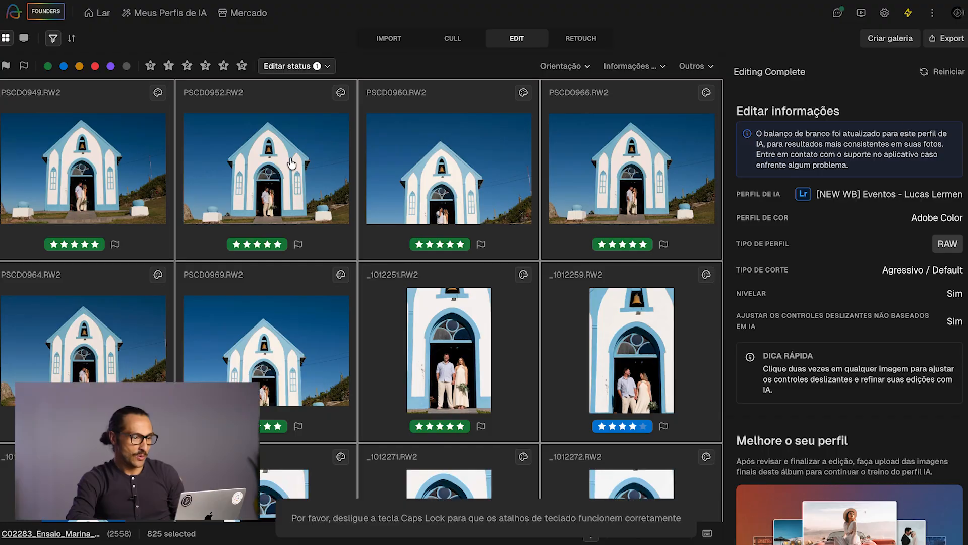
Open the edited church-door photo _1012251.RW2 on its own and toggle its before-and-after comparison
click(290, 164)
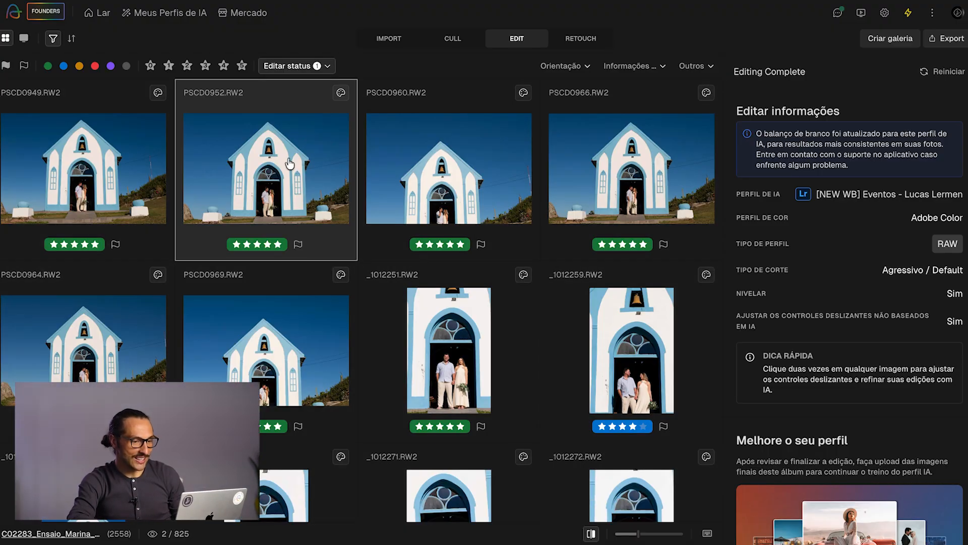
scroll(437, 323, down, 3)
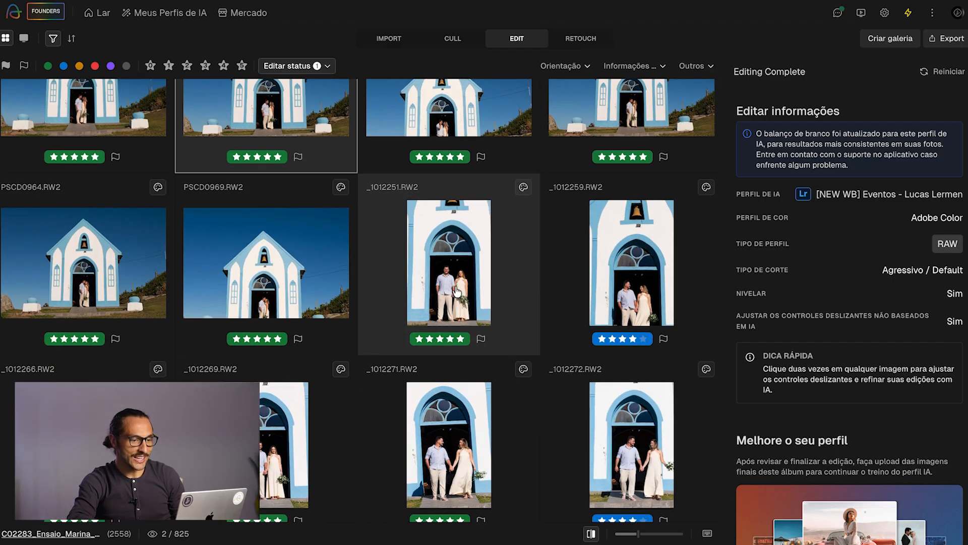
double_click(447, 286)
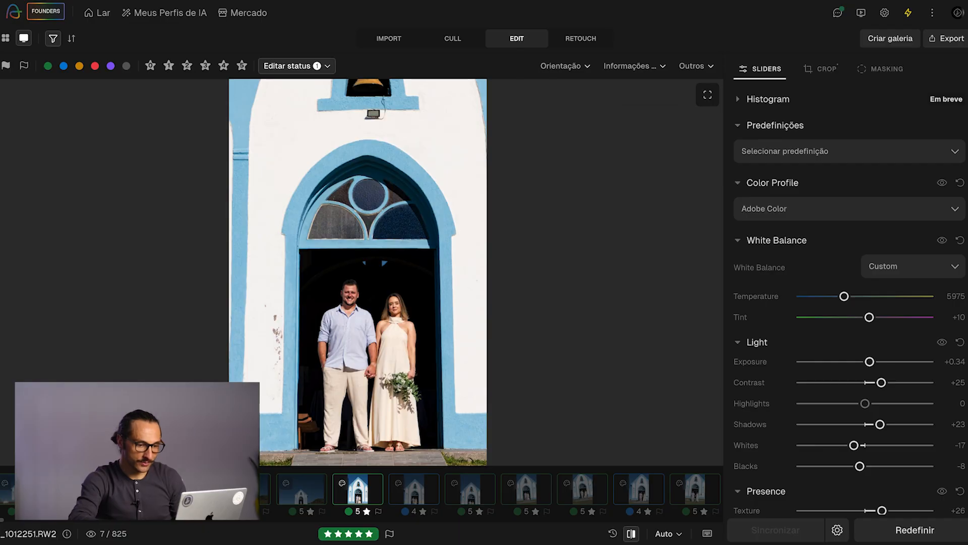
click(630, 534)
click(631, 535)
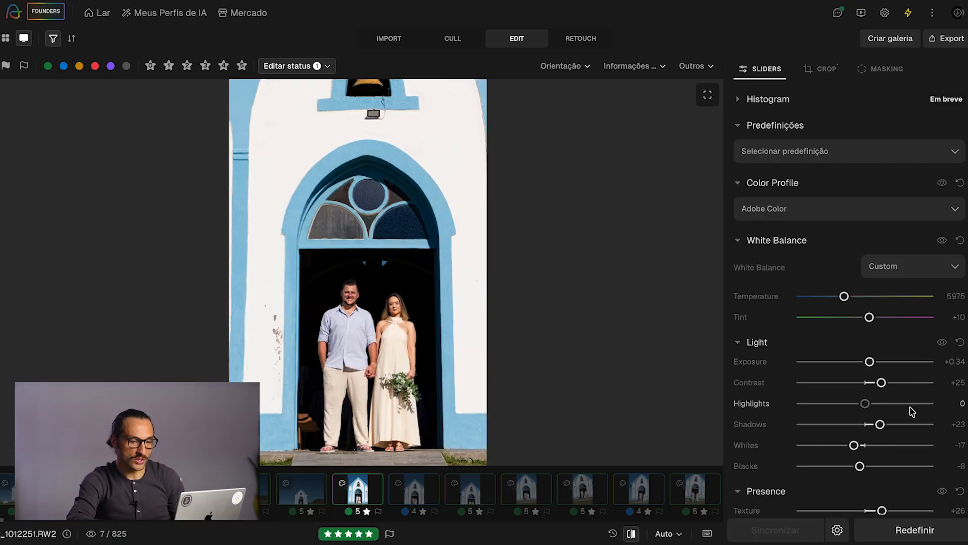
Look over the AI-set sliders of the open photo and set its contrast to +16
scroll(898, 398, down, 2)
scroll(899, 398, up, 2)
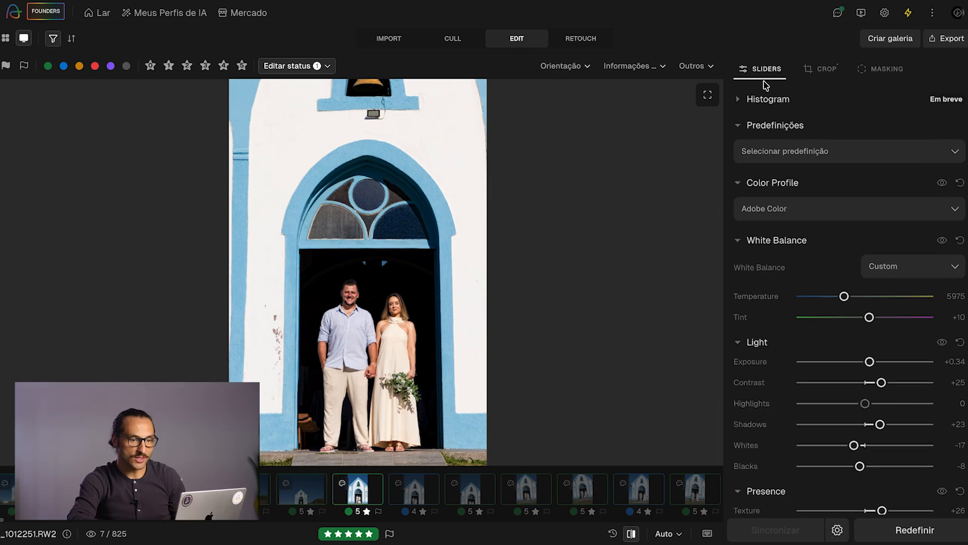
scroll(903, 428, down, 4)
scroll(893, 427, down, 2)
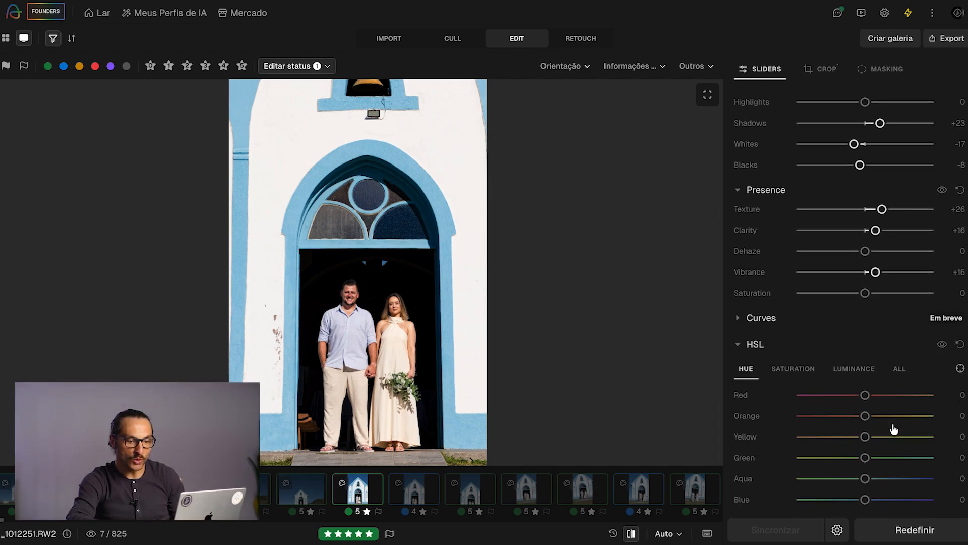
scroll(892, 426, up, 6)
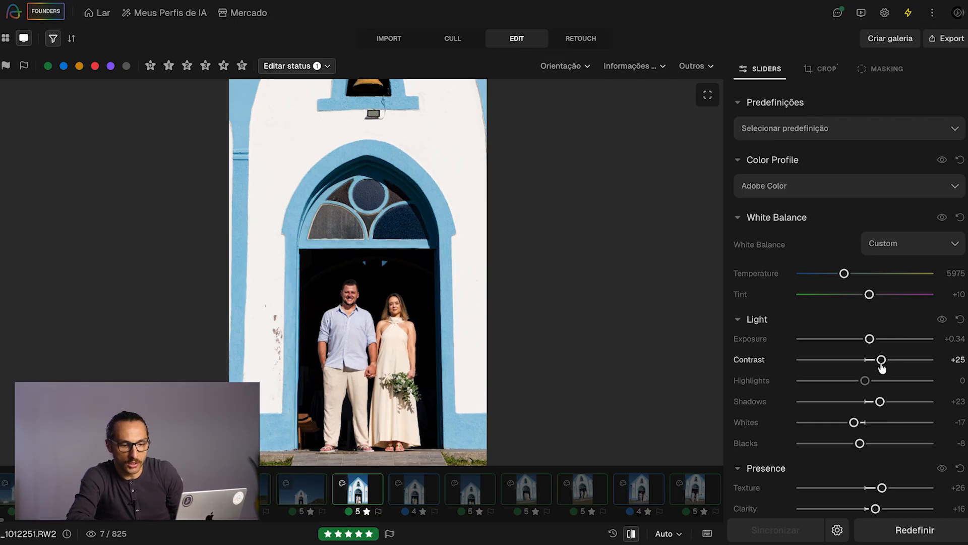
mouse_move(882, 361)
mouse_down()
mouse_move(865, 361)
mouse_move(876, 361)
mouse_up()
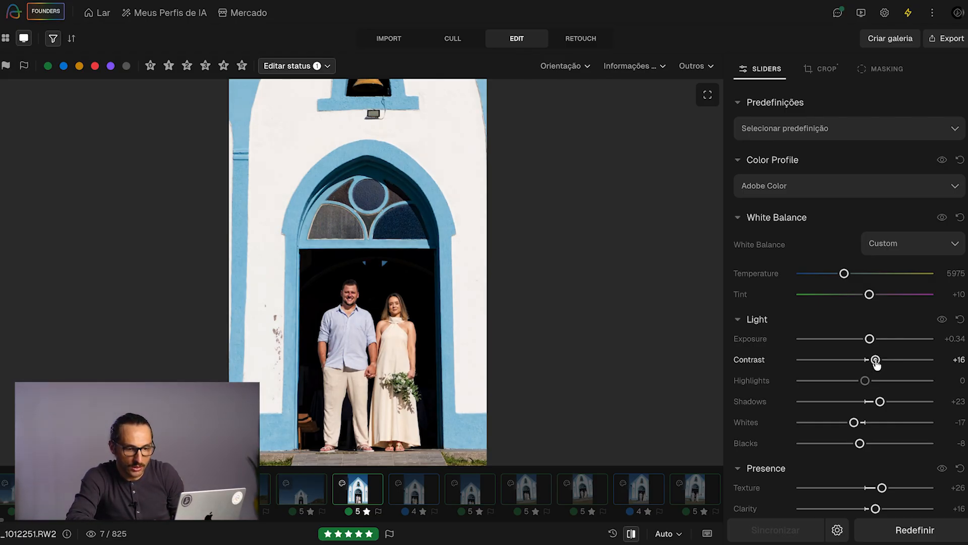
Enlarge the crop of the church-door photo to take in the bell and roof peak, keeping the Original aspect ratio
click(822, 69)
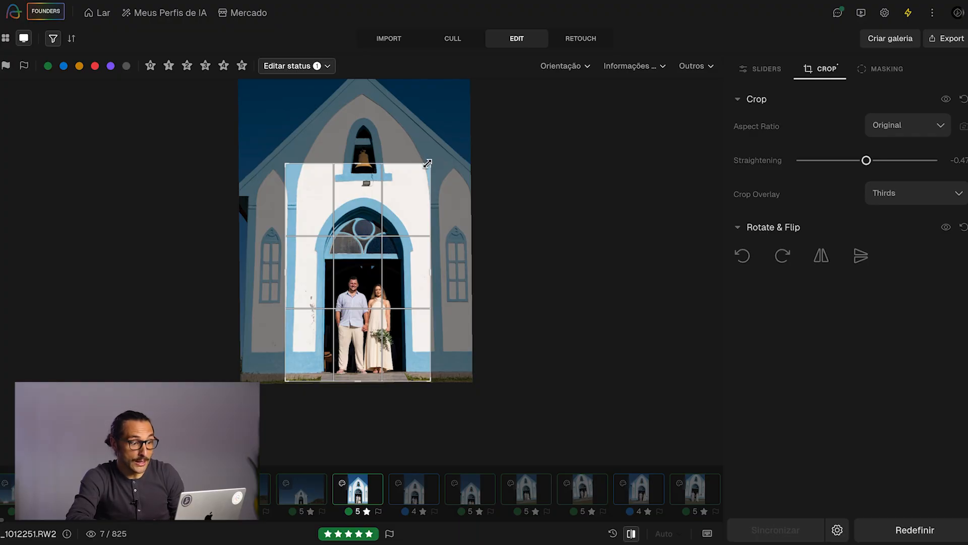
drag(427, 164, 437, 147)
drag(274, 147, 258, 130)
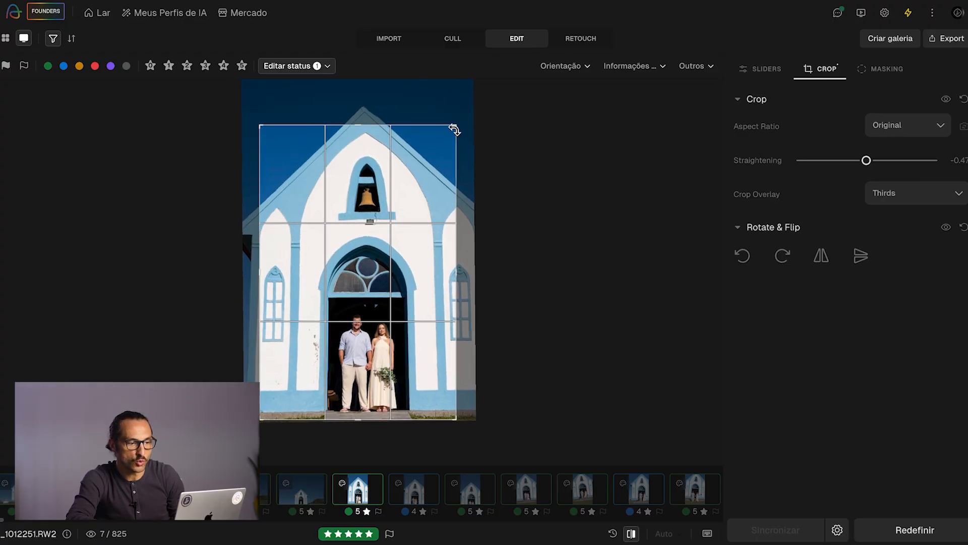
drag(452, 126, 456, 119)
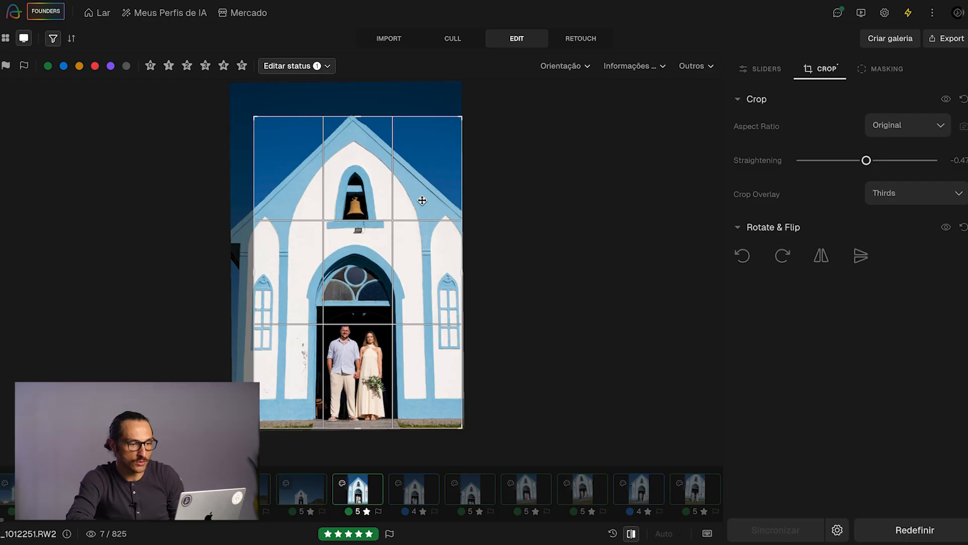
key(Return)
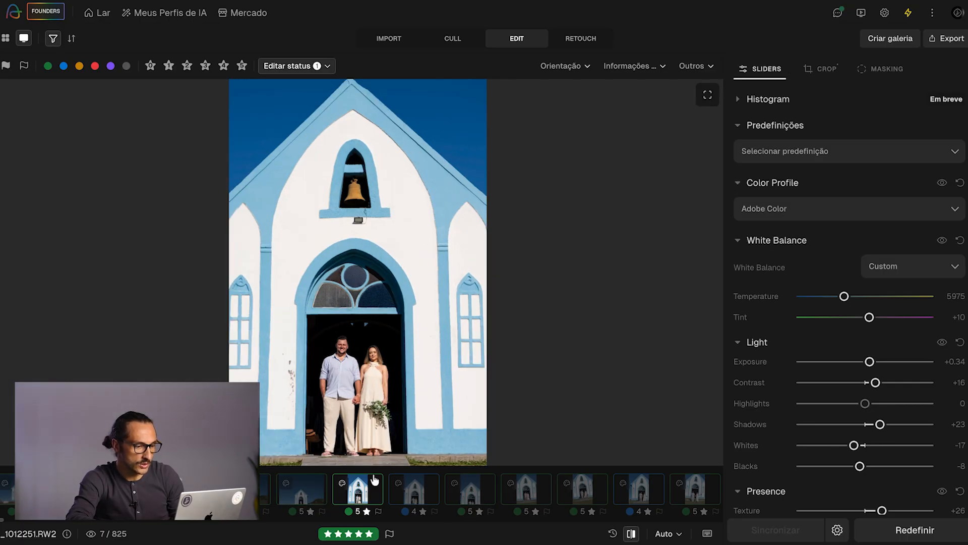
Open photo _1012303.RW2 of the couple standing on the rock and toggle its before-and-after comparison
scroll(271, 491, right, 5)
click(444, 491)
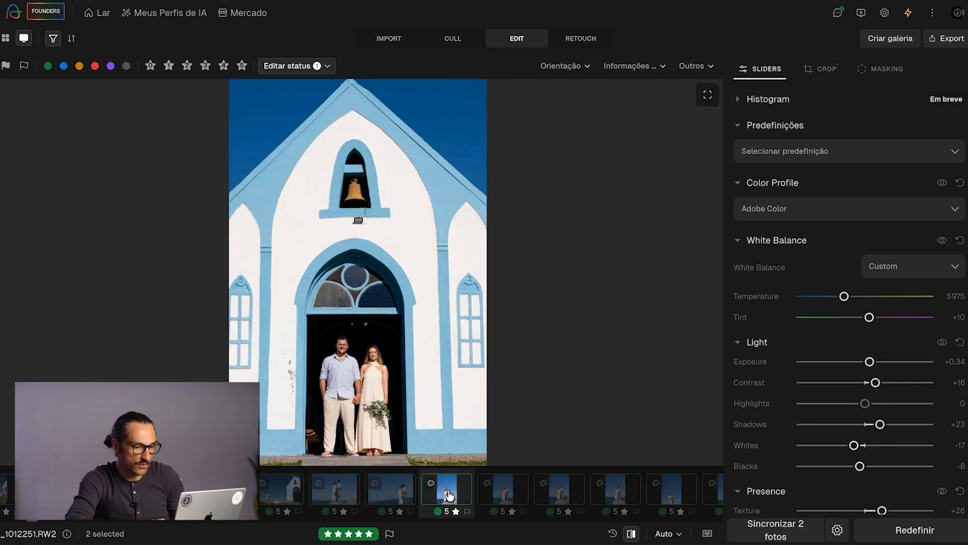
click(631, 534)
click(631, 534)
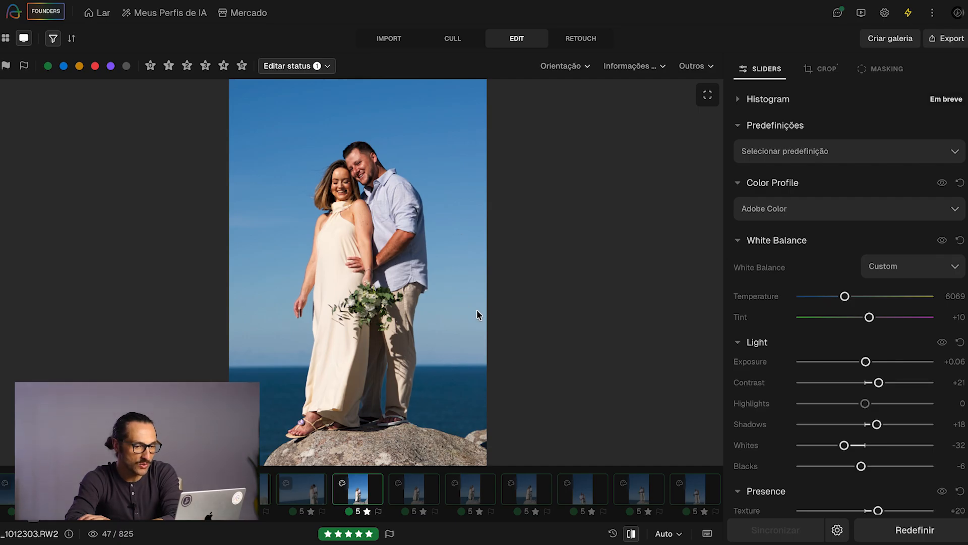
Open photo PSCD1039.RW2 of the couple beside the church and compare its original and edited versions
scroll(524, 504, right, 10)
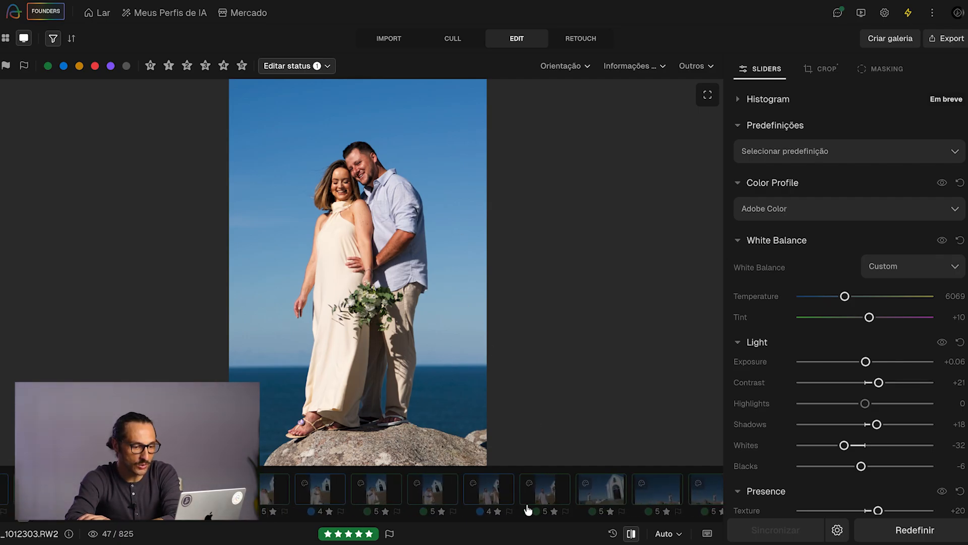
click(496, 497)
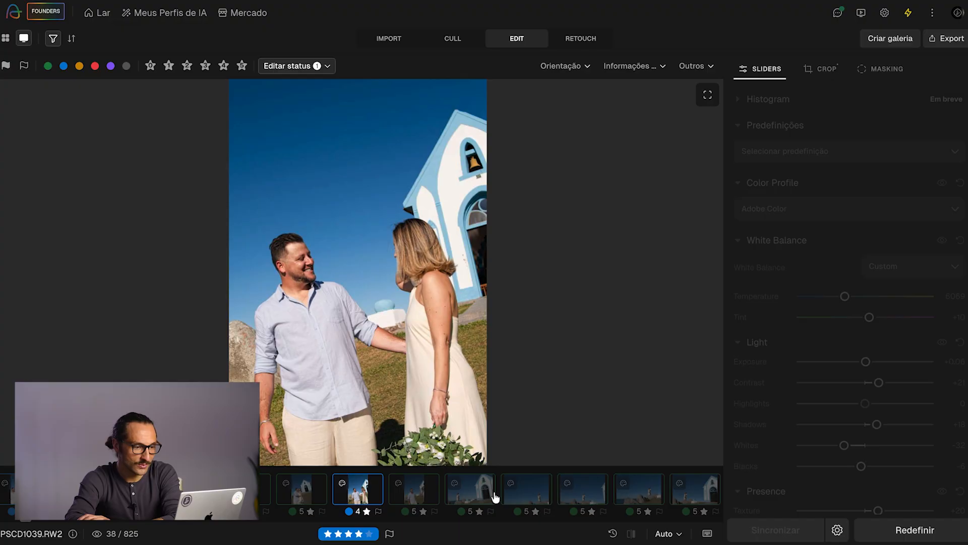
click(631, 534)
click(631, 533)
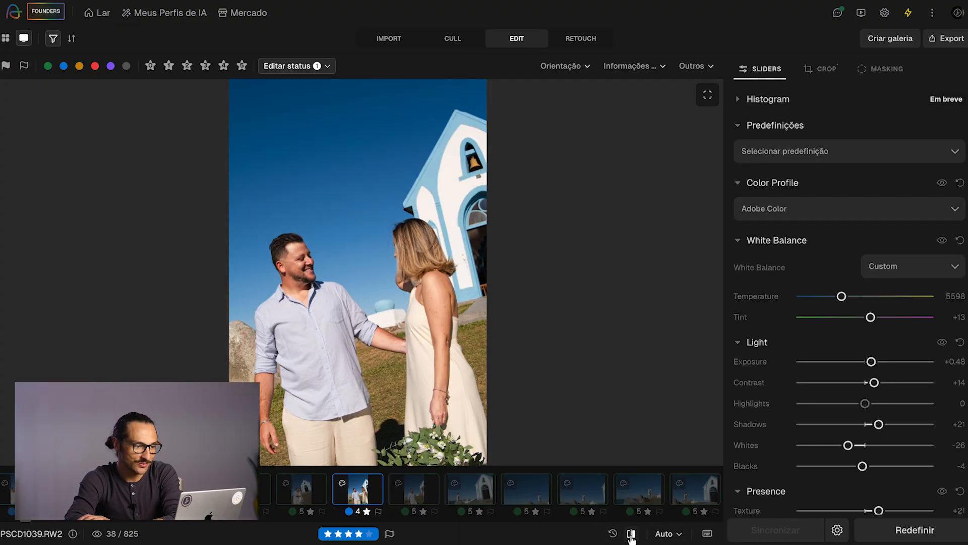
click(631, 533)
click(630, 534)
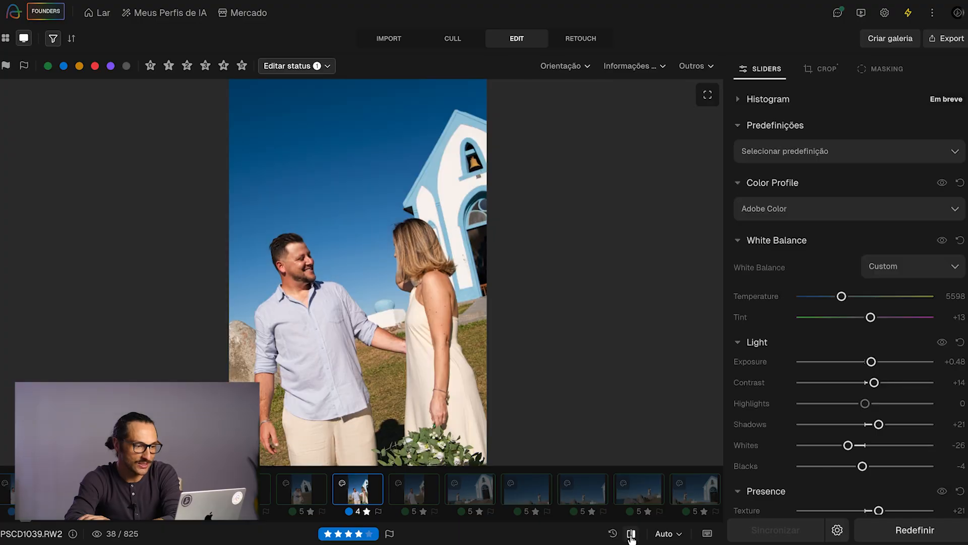
Find and open photo PSCD1451.RW2 of the couple walking on the beach and check it before and after editing
scroll(576, 503, right, 5)
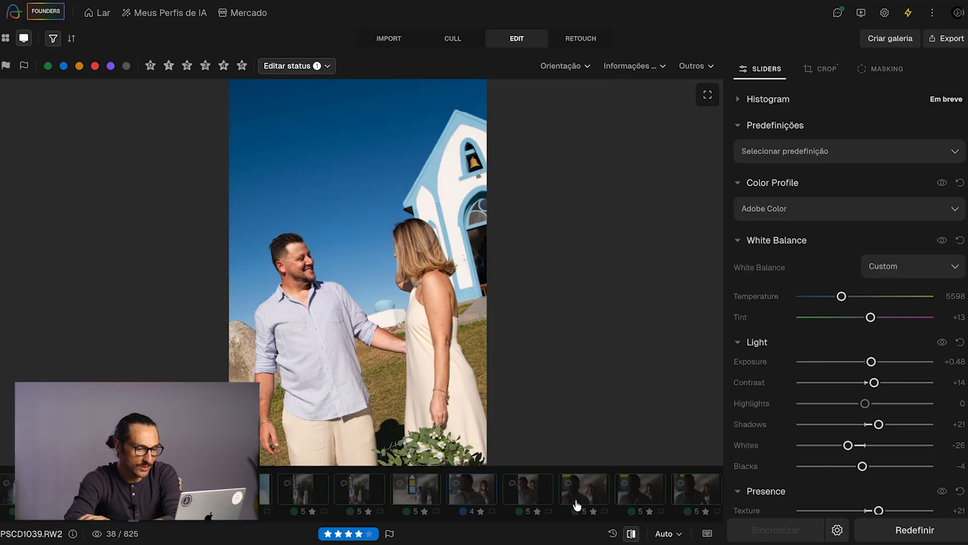
scroll(576, 505, right, 4)
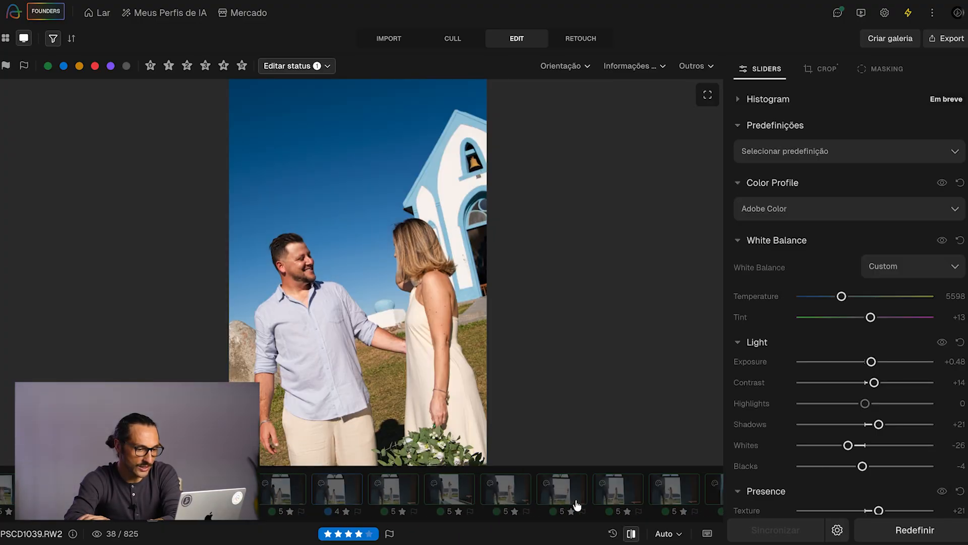
scroll(577, 504, right, 5)
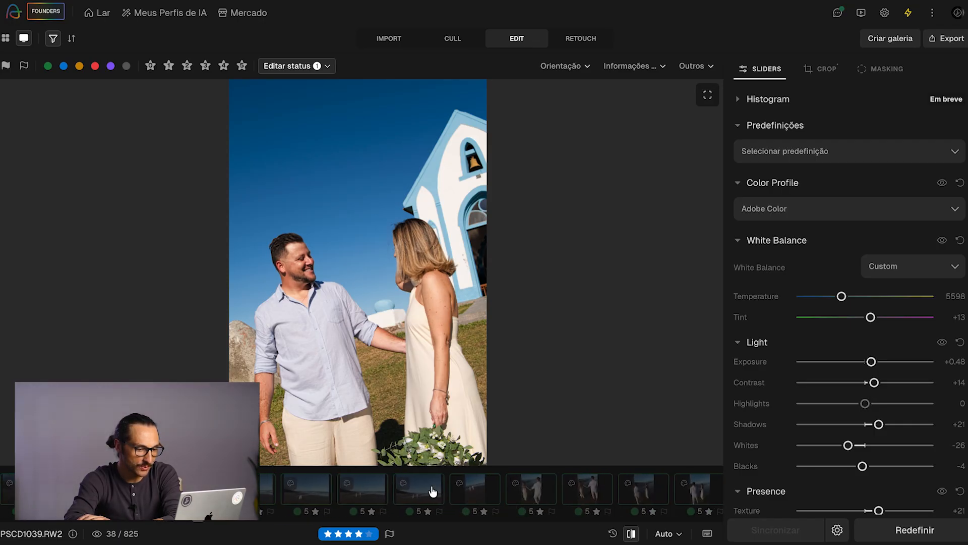
click(362, 488)
click(632, 534)
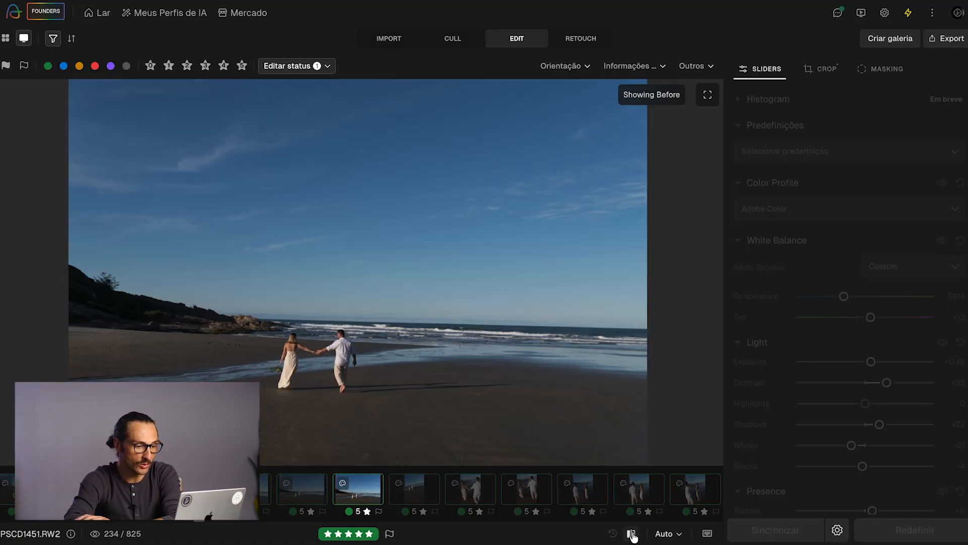
click(631, 534)
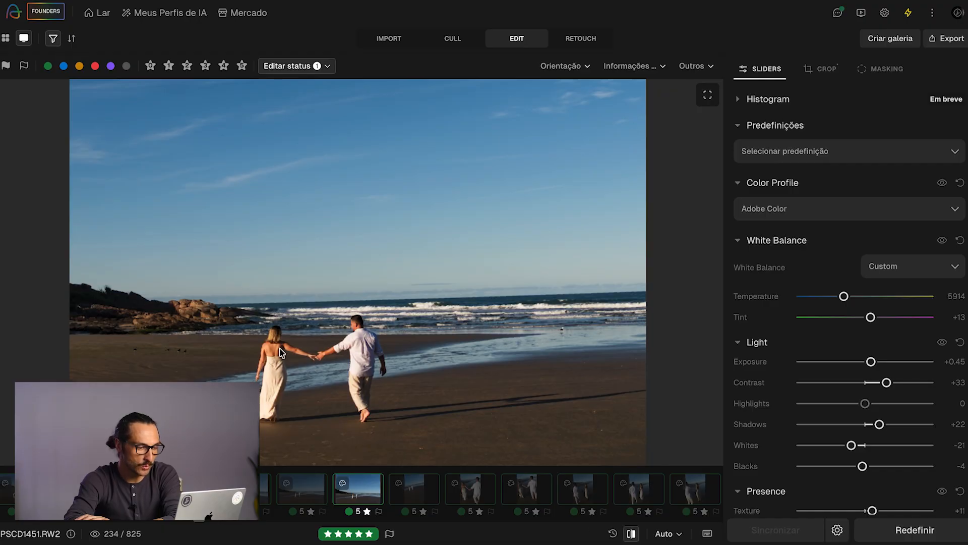
Widen the crop of the beach-walk photo around the couple and set its aspect ratio to Original
click(816, 70)
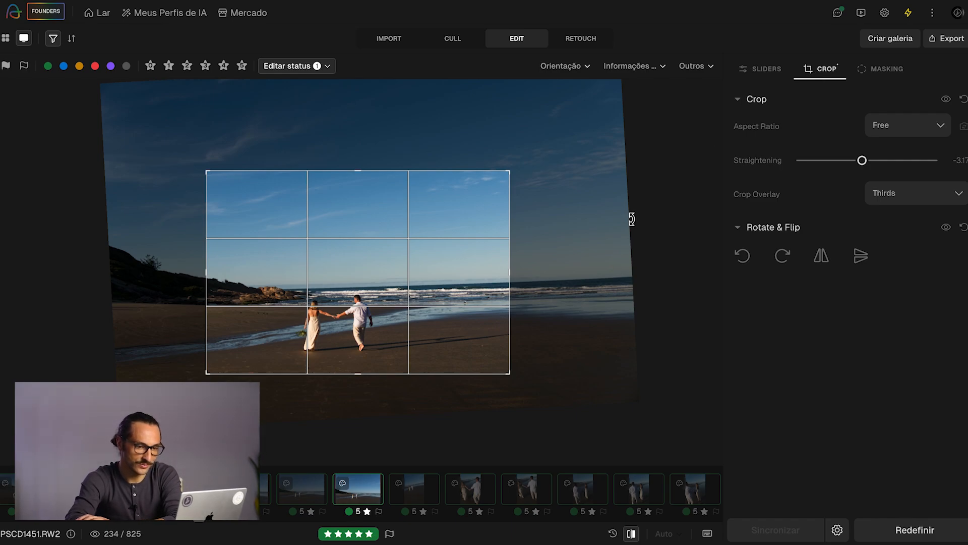
drag(510, 170, 555, 145)
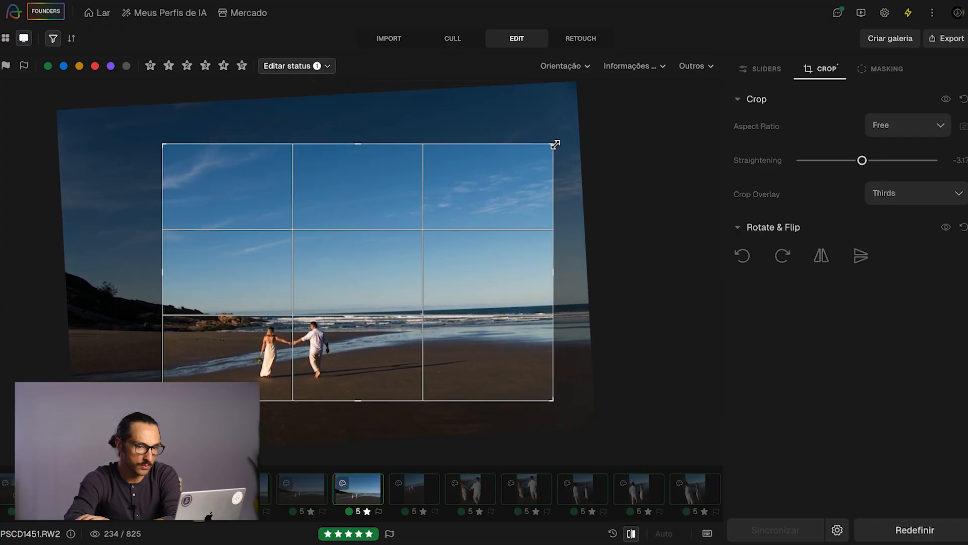
click(906, 126)
click(908, 153)
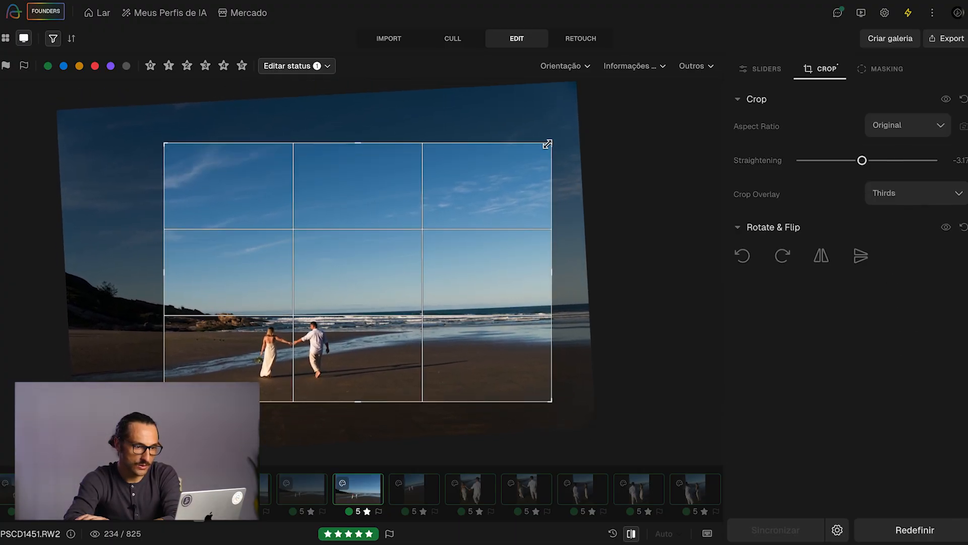
drag(541, 145, 522, 149)
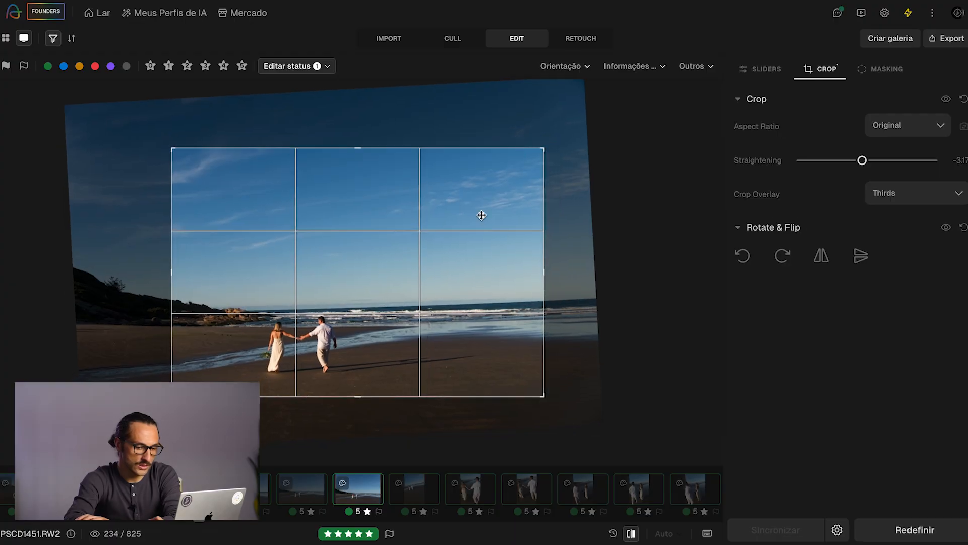
key(Return)
Open photo PSCD1605.RW2 of the couple reflected in wet sand and toggle its before-and-after comparison
scroll(493, 491, left, 5)
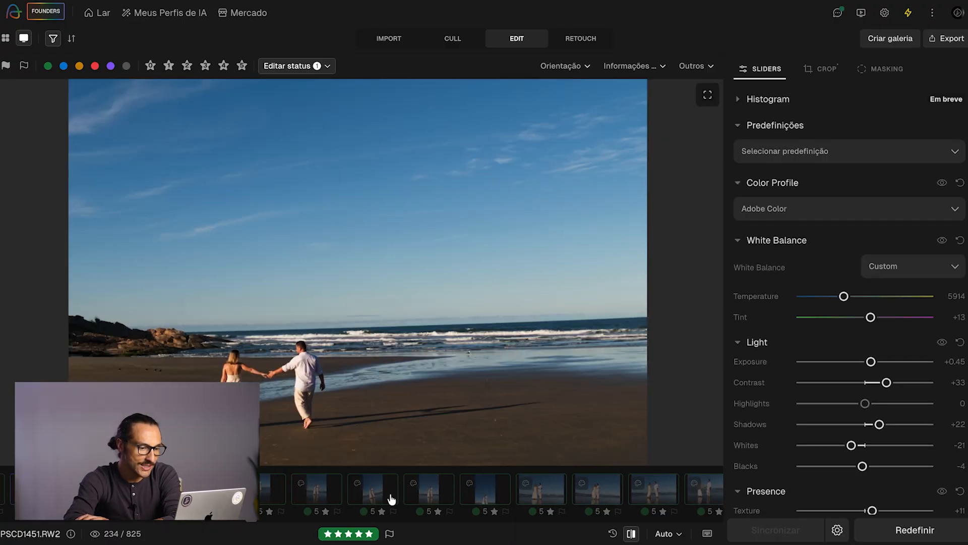
scroll(391, 499, right, 5)
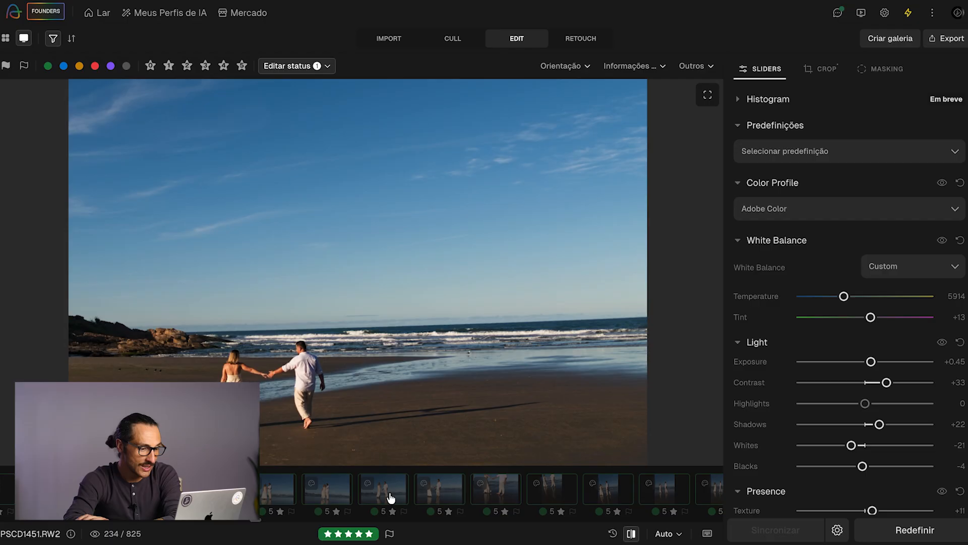
scroll(391, 499, left, 2)
click(278, 490)
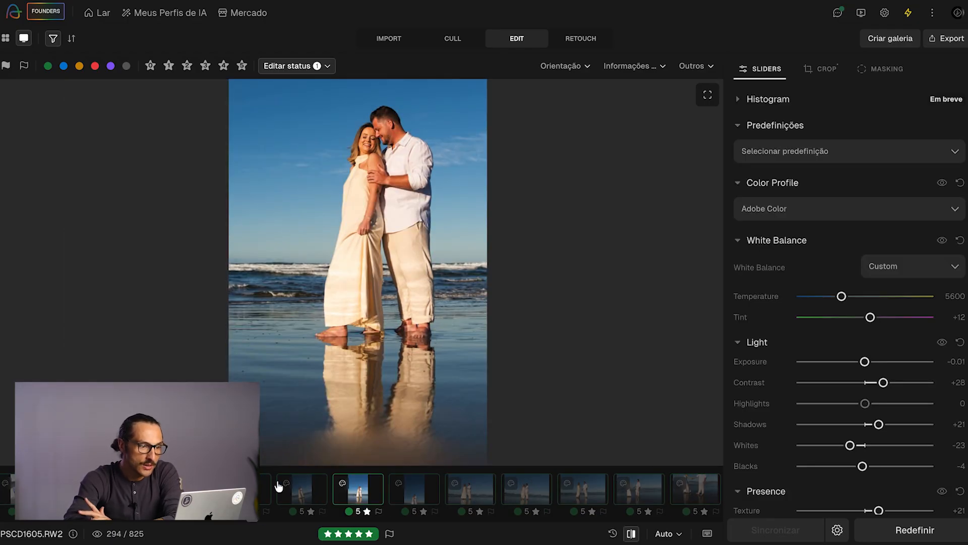
click(631, 533)
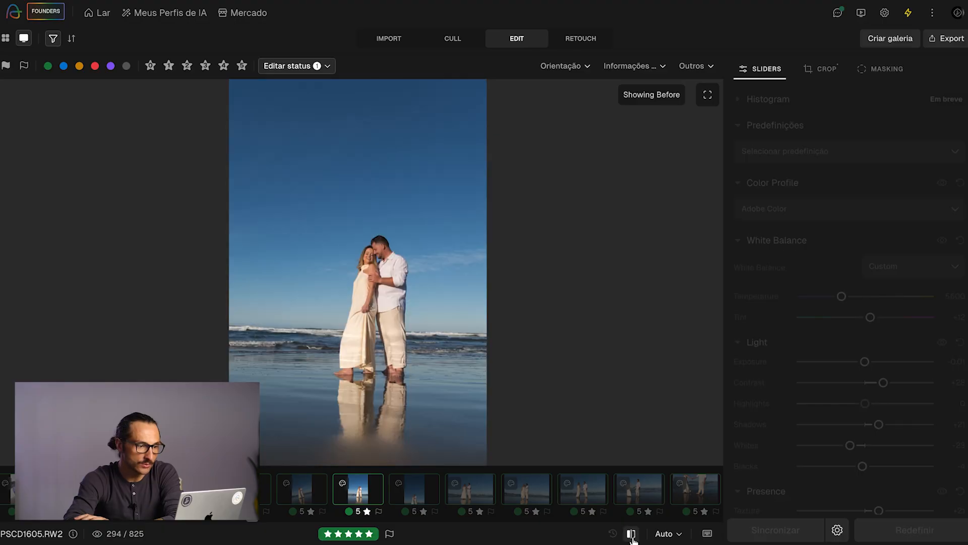
click(631, 534)
Loosen and reposition the crop around the couple in the reflection photo, and compare the result with the original
click(821, 70)
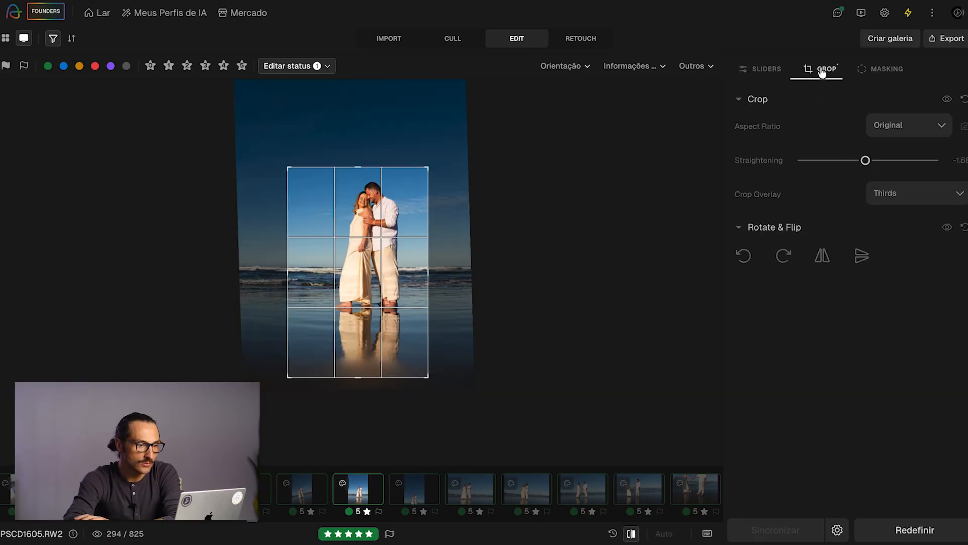
drag(436, 156, 440, 150)
drag(411, 198, 413, 190)
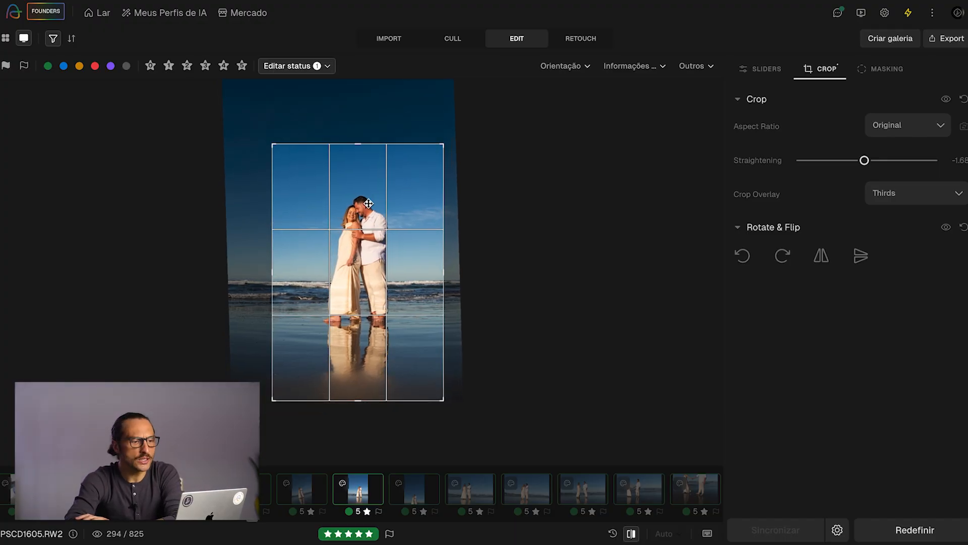
key(Return)
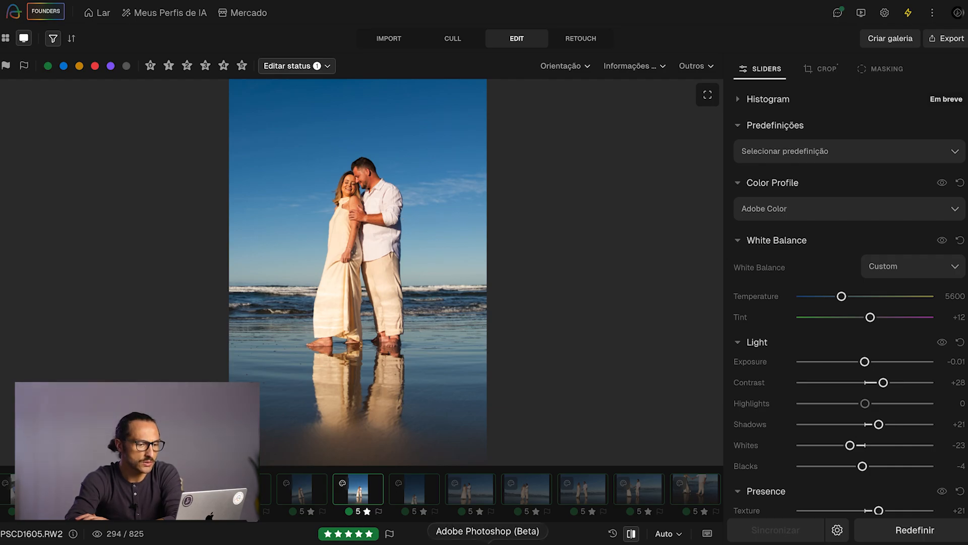
click(631, 533)
click(631, 533)
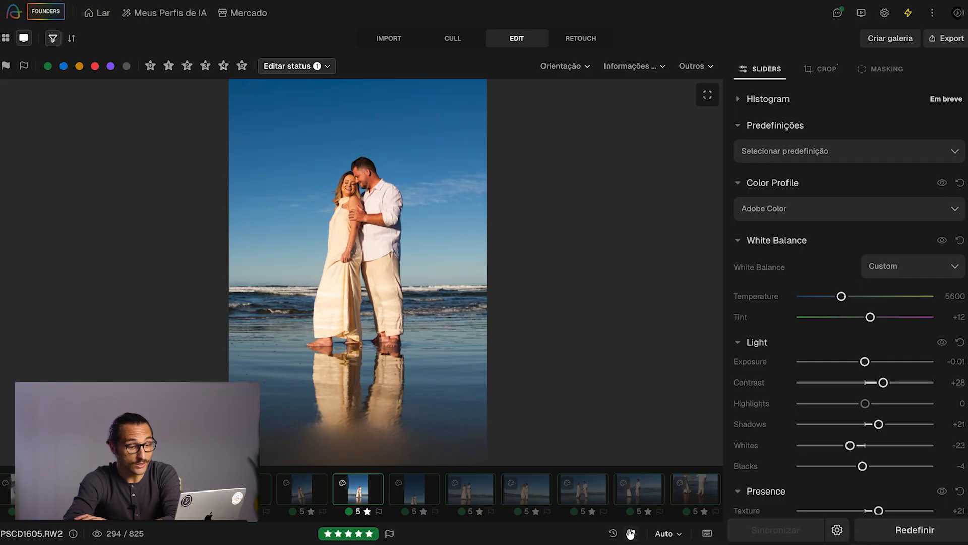
Open the bright backlit piggyback portrait PSCD1854.RW2 and toggle its before-and-after comparison
scroll(563, 505, down, 5)
scroll(563, 506, down, 8)
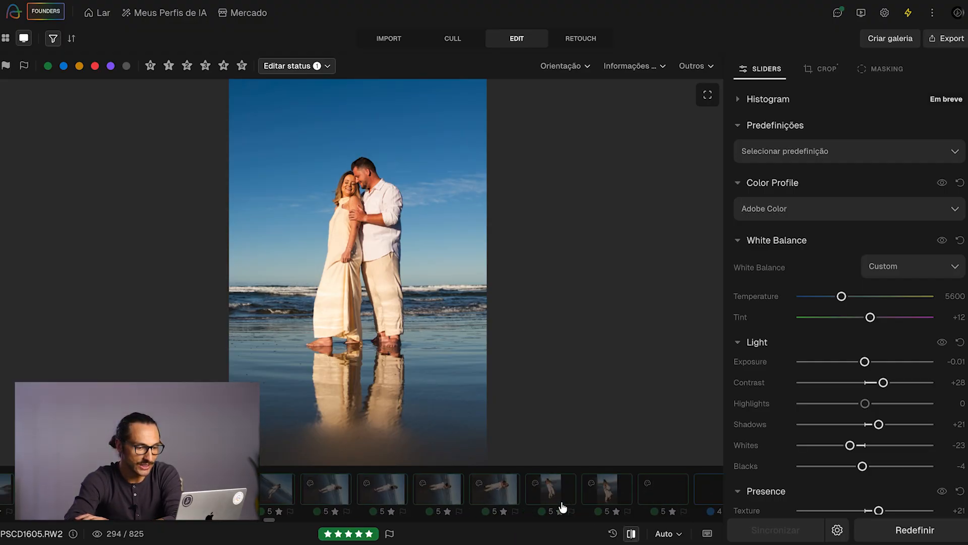
click(563, 505)
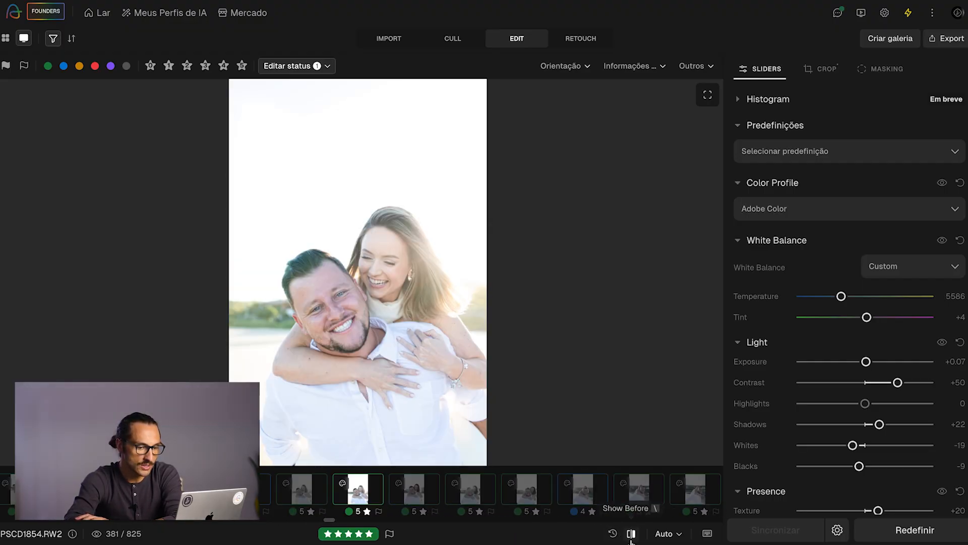
click(631, 533)
click(631, 533)
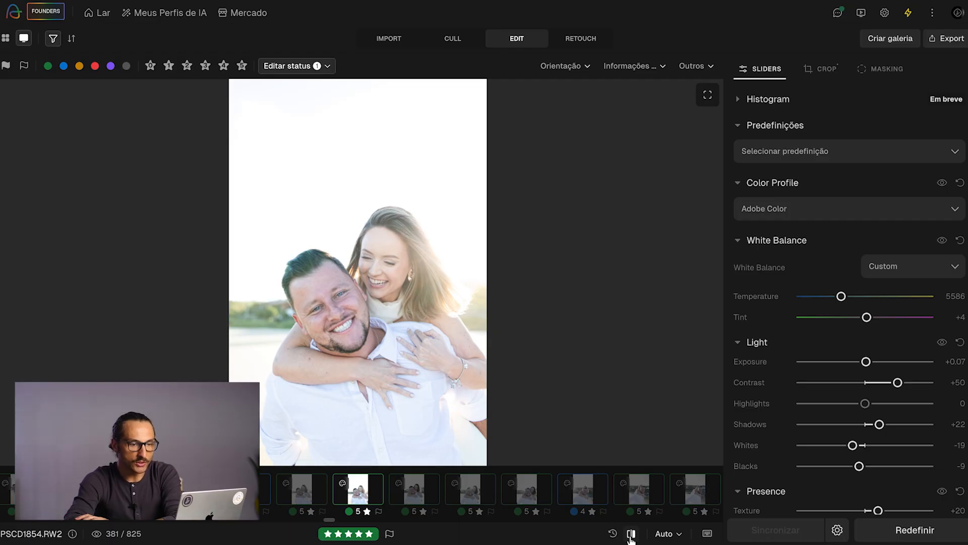
Select all the filtered photos and review the export options for a folder and for other apps
key(super+a)
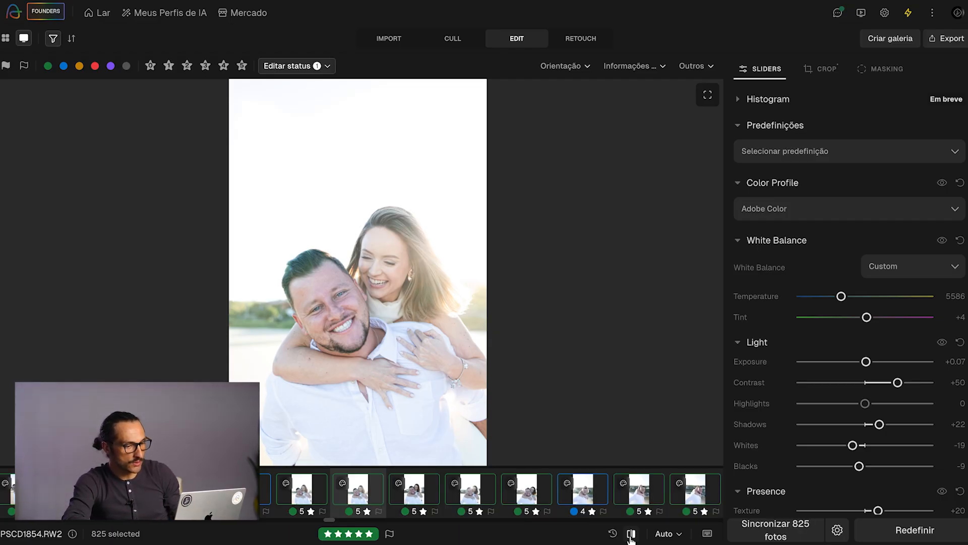
click(949, 39)
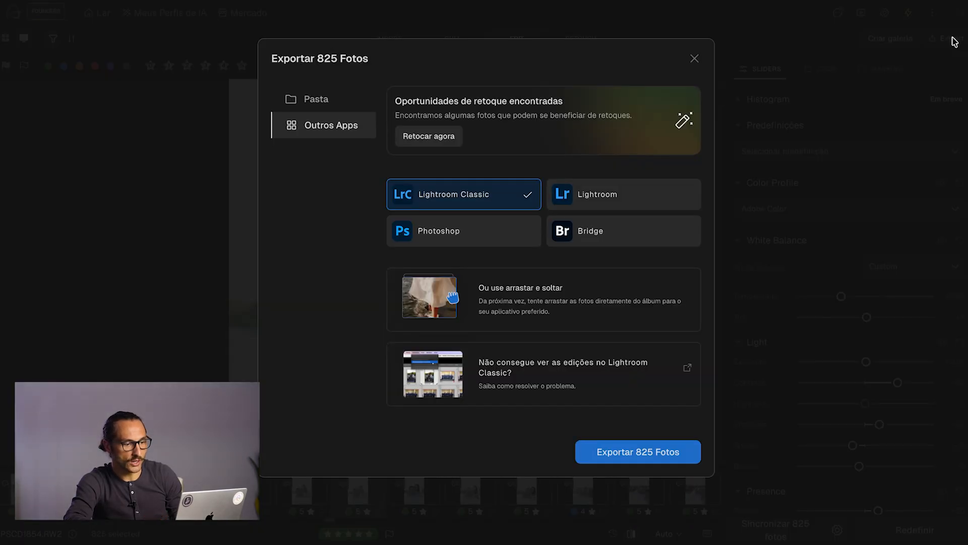
click(306, 104)
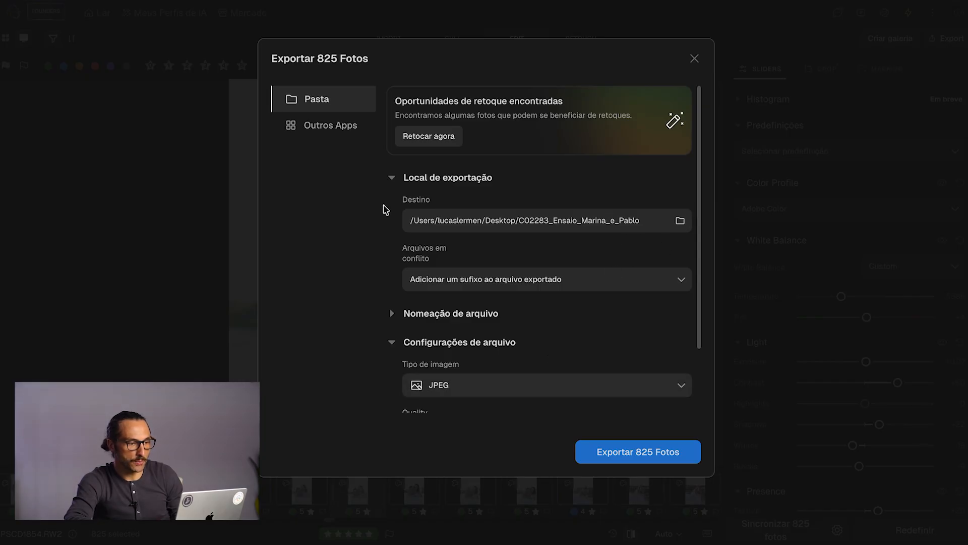
click(334, 127)
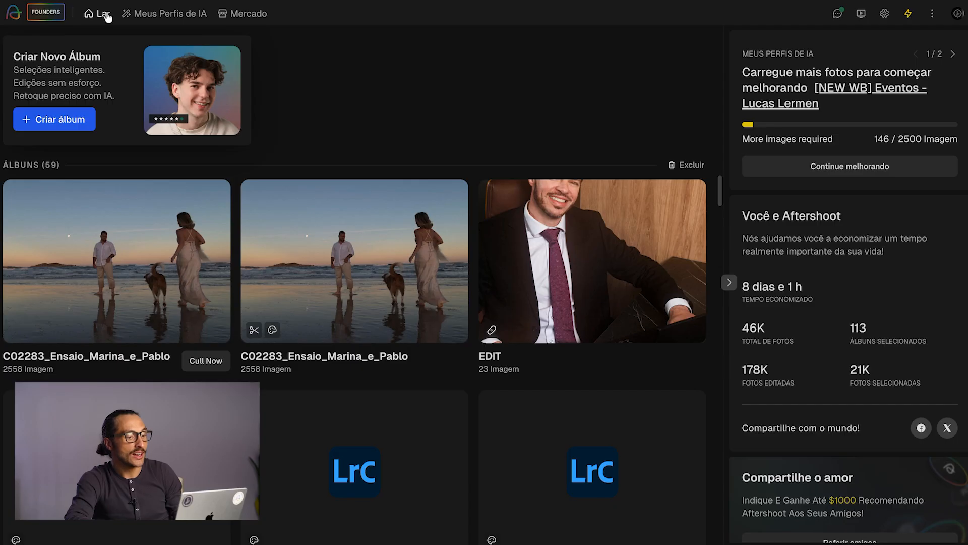
Reopen the culled and edited copy of the beach session album from the home page
click(345, 305)
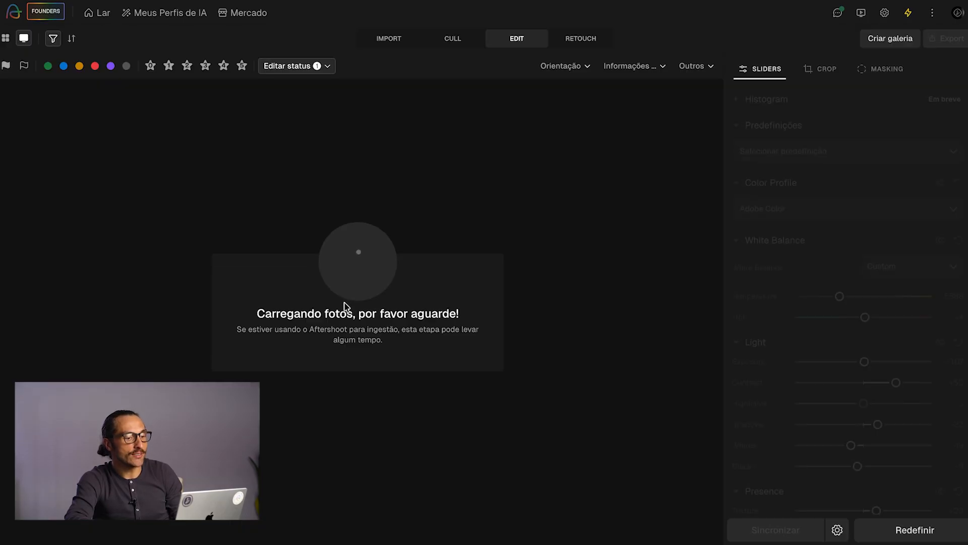
Select all the photos in the reopened album and view the list of personal and marketplace AI profiles
key(ctrl+a)
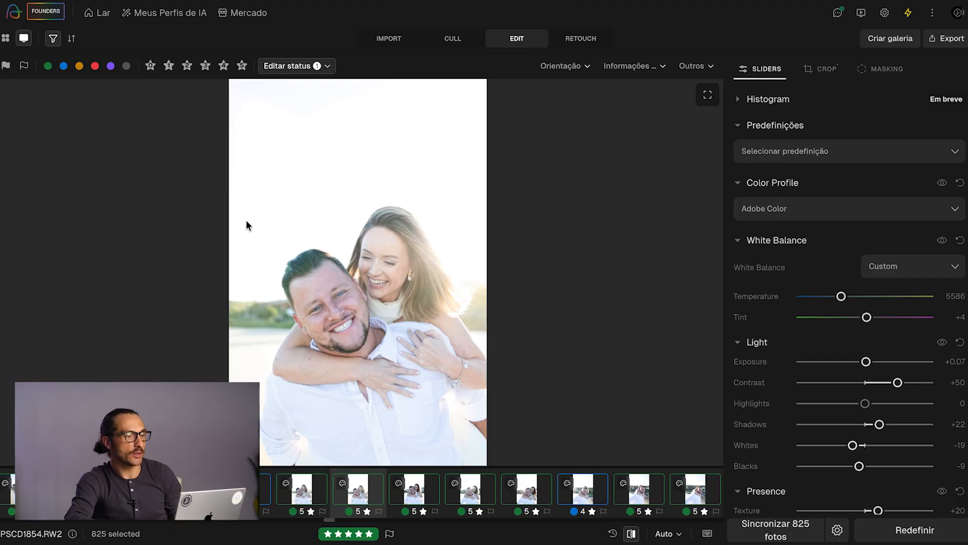
click(163, 15)
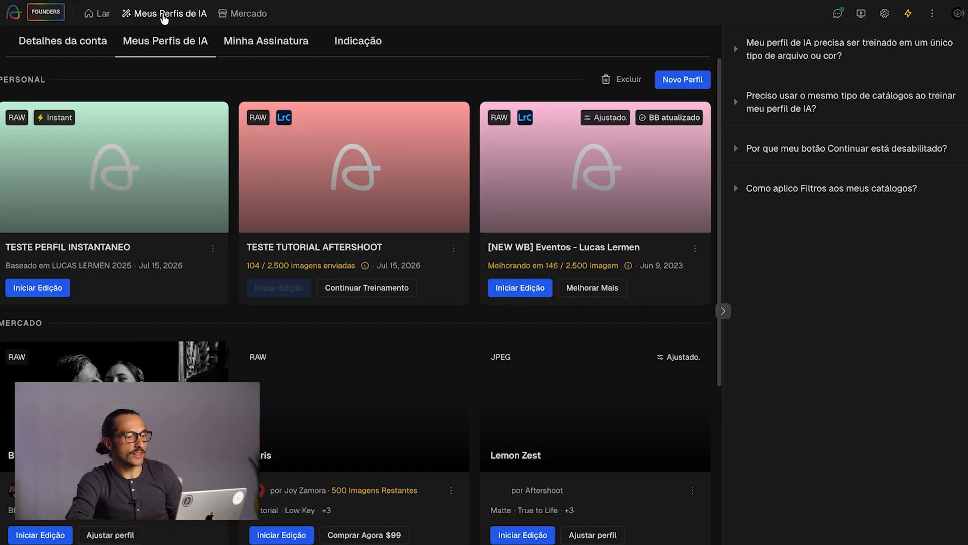
Create a new album from a Lightroom catalog, group the files by name, and browse to the Catalogos folder
click(104, 12)
click(75, 119)
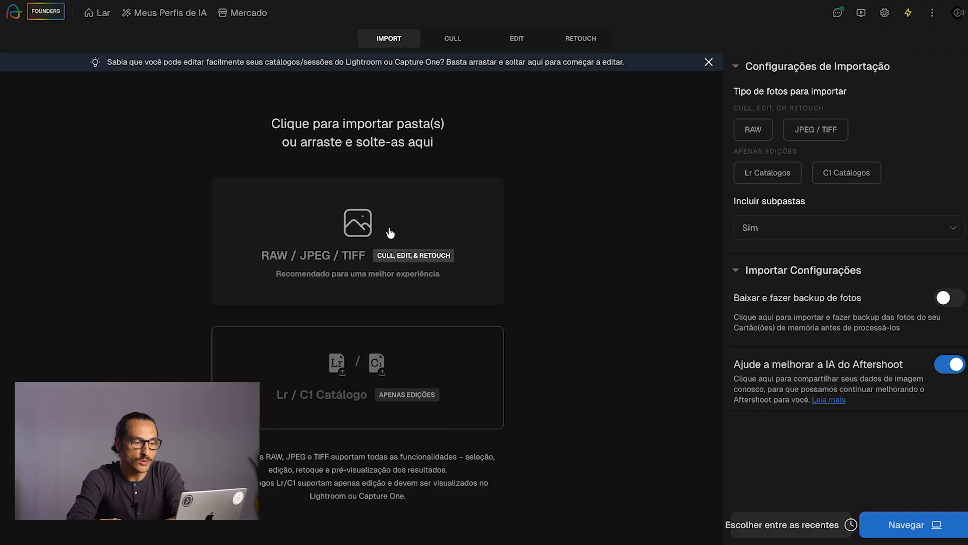
click(379, 367)
click(497, 132)
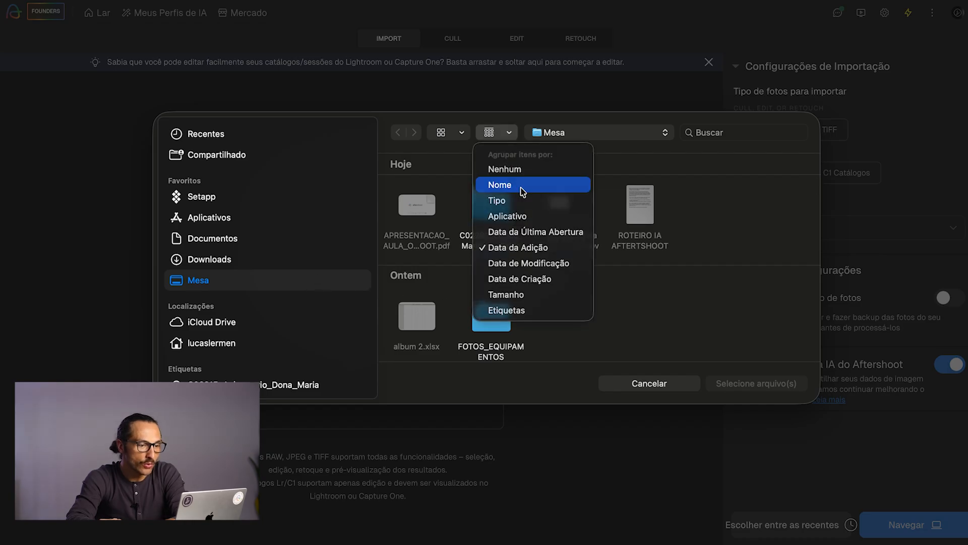
click(520, 189)
scroll(605, 242, down, 5)
double_click(761, 224)
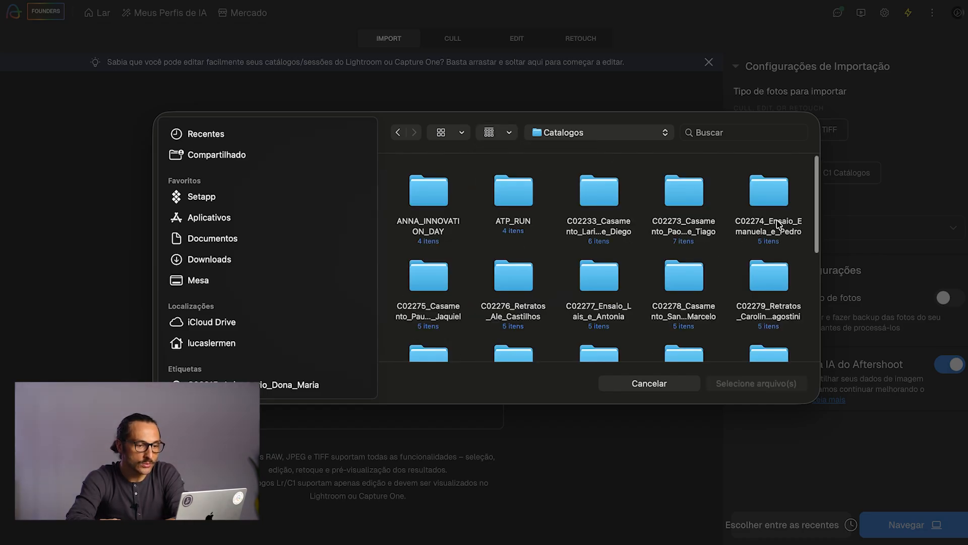
Import the .lrcat catalog from the C02283 session folder
scroll(726, 237, down, 3)
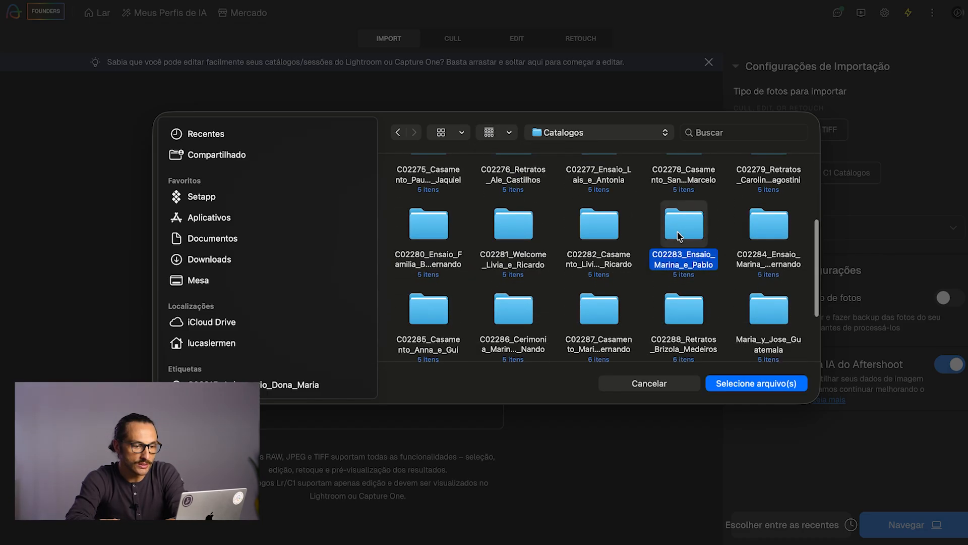
double_click(680, 237)
click(646, 205)
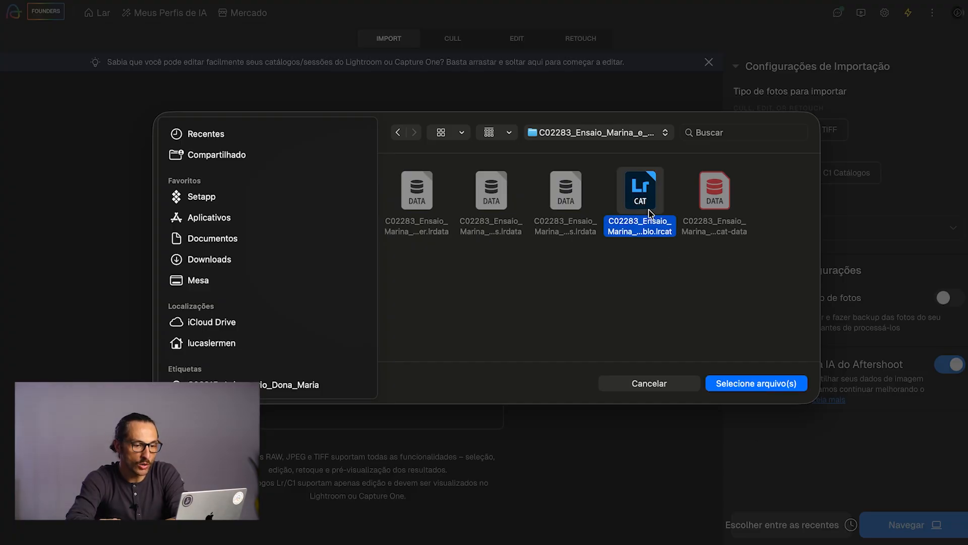
click(757, 384)
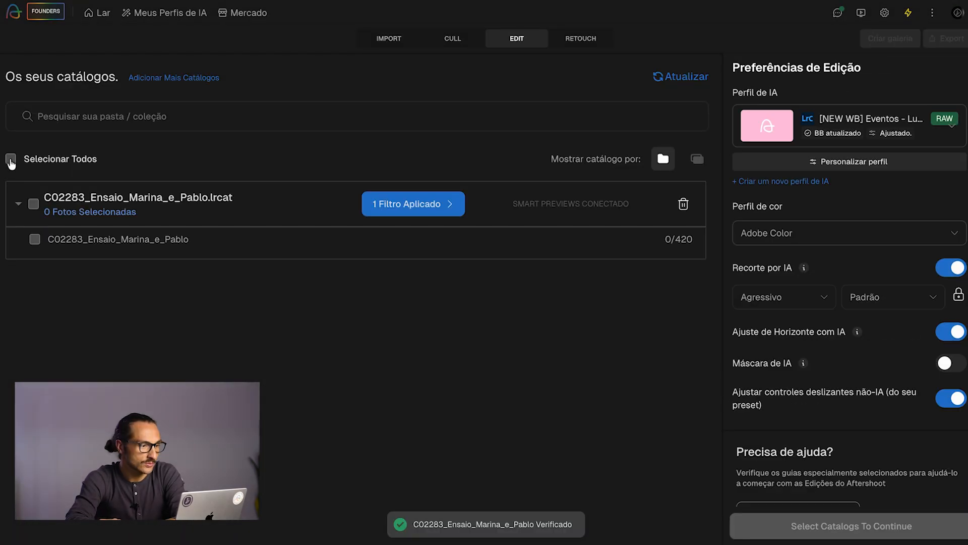
Select the whole imported catalog and review the AI profile choices and the AI crop strength options
click(10, 161)
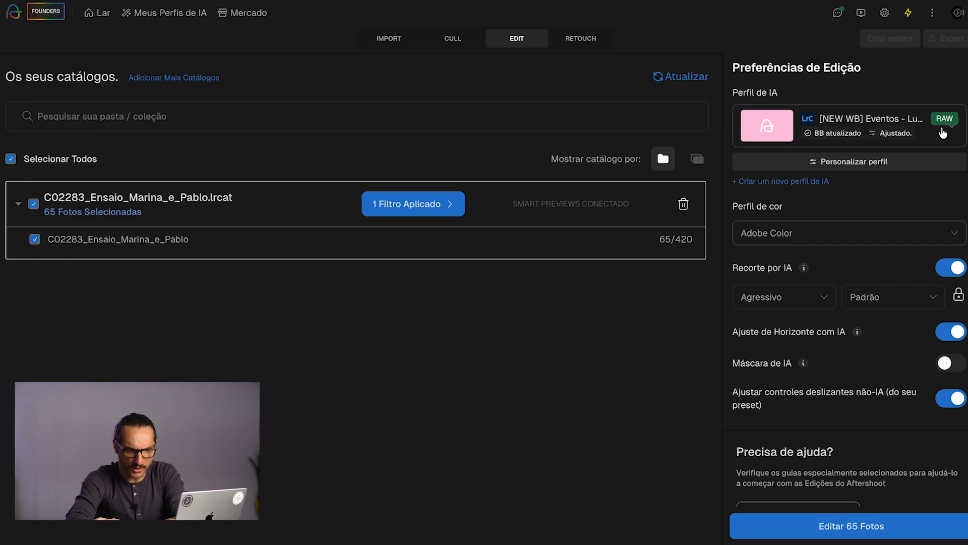
click(943, 131)
click(851, 226)
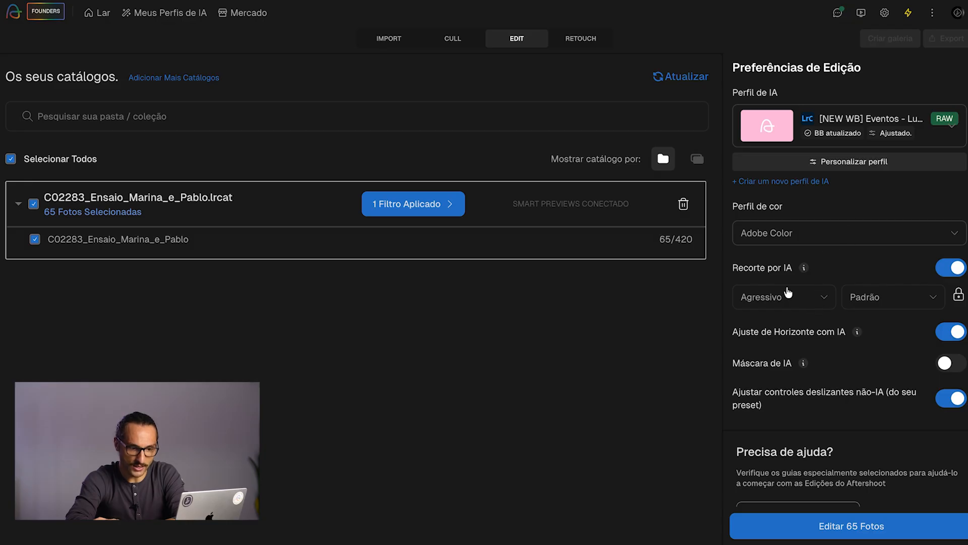
click(790, 301)
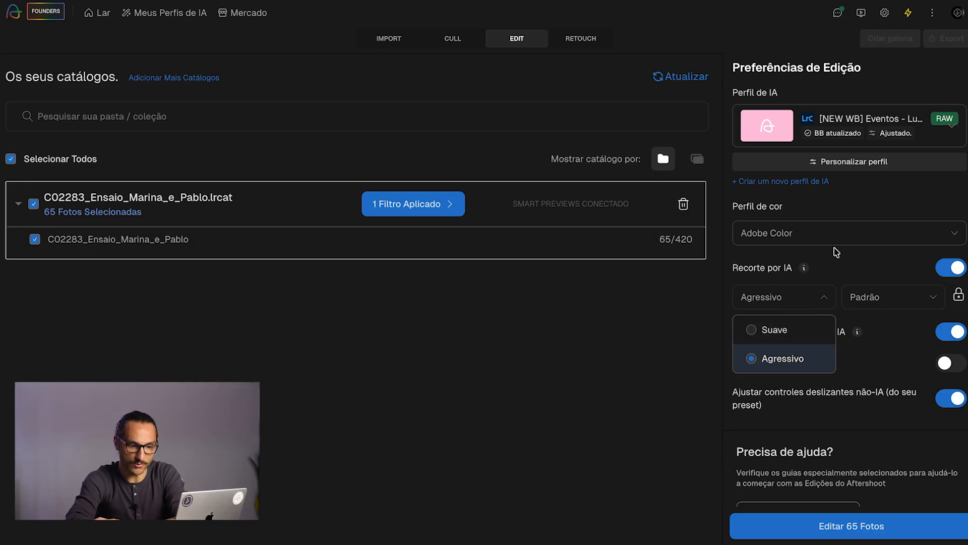
click(838, 252)
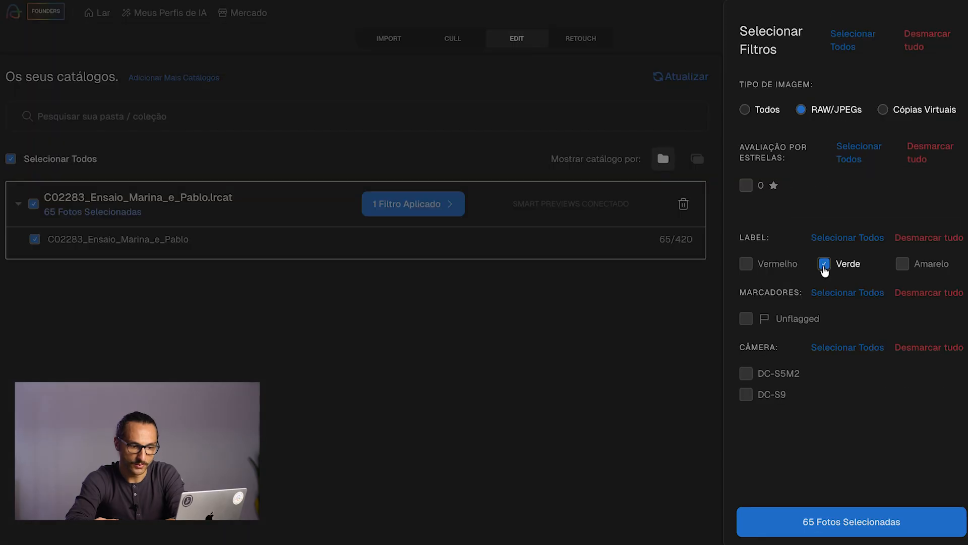
Try the photo filters by colour label, switching green and red on and off
click(824, 264)
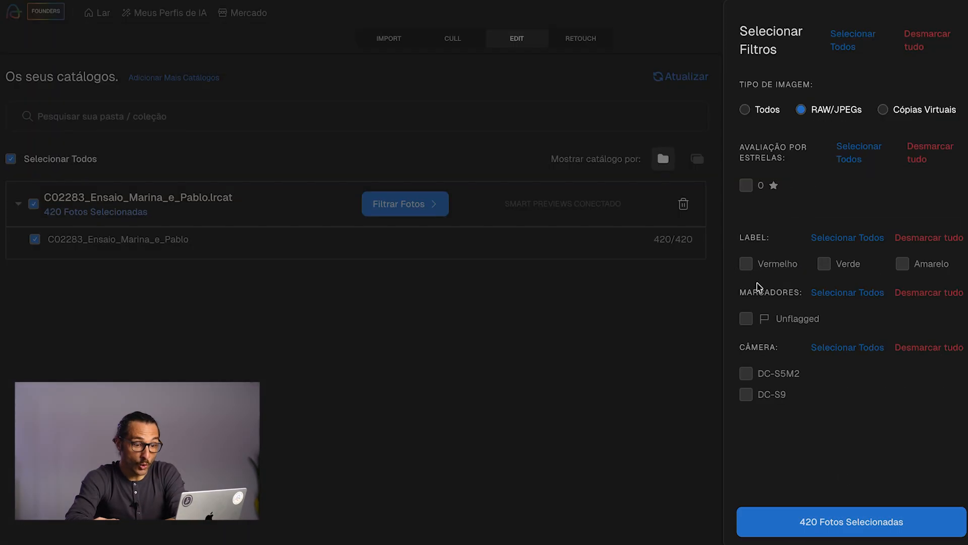
click(746, 263)
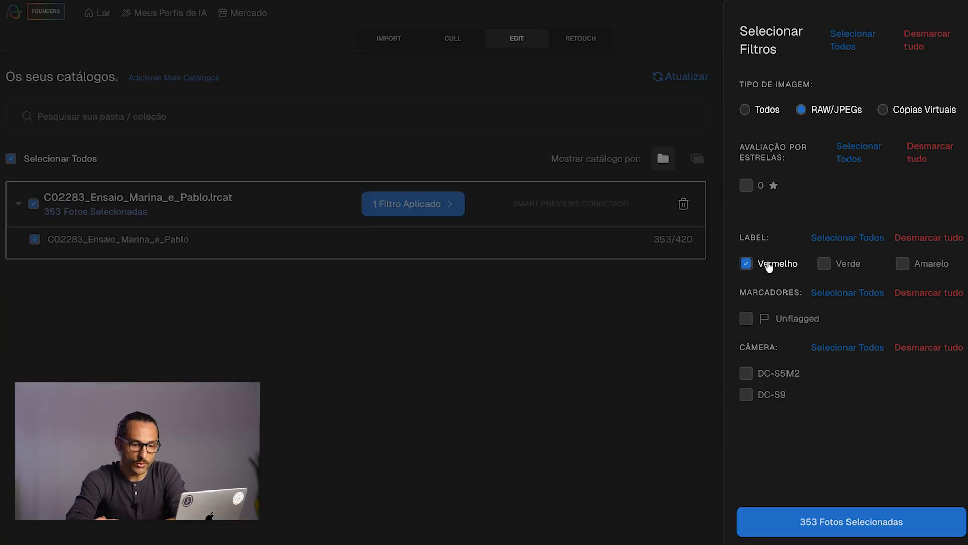
click(748, 265)
click(825, 265)
click(826, 266)
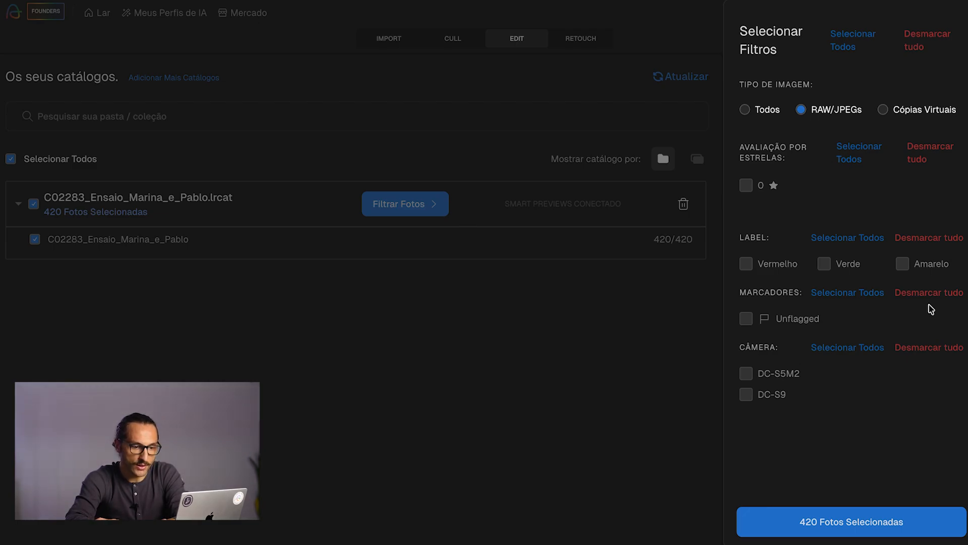
Try filtering the catalog by camera, first DC-S5M2 and then DC-S9, clearing each filter again
click(745, 374)
click(746, 374)
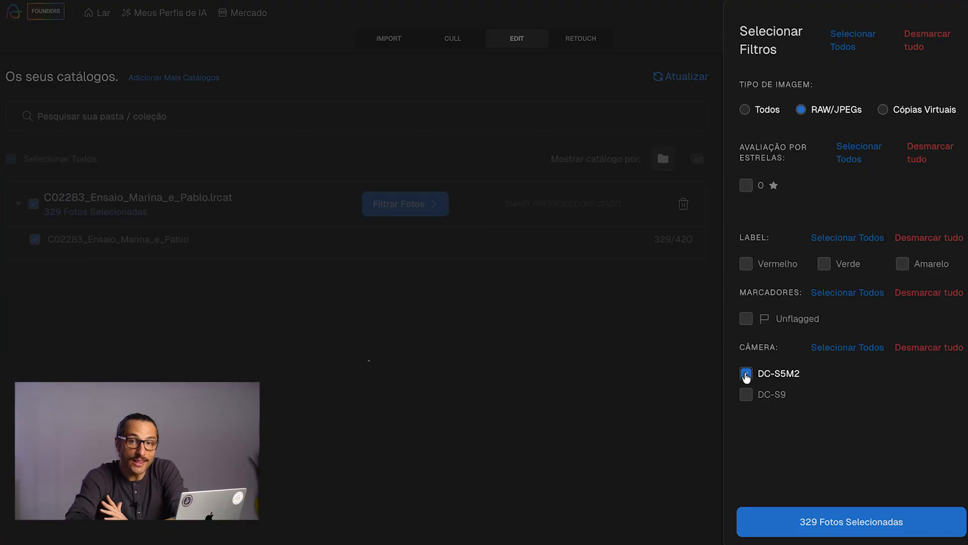
click(746, 397)
click(747, 395)
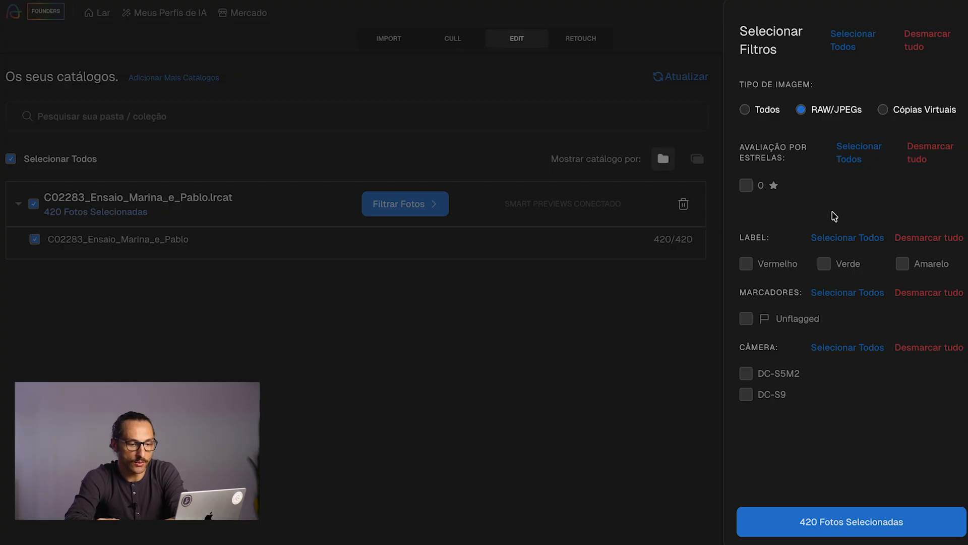
Filter the catalog to the green-labelled photos and run the AI edit on them
click(824, 266)
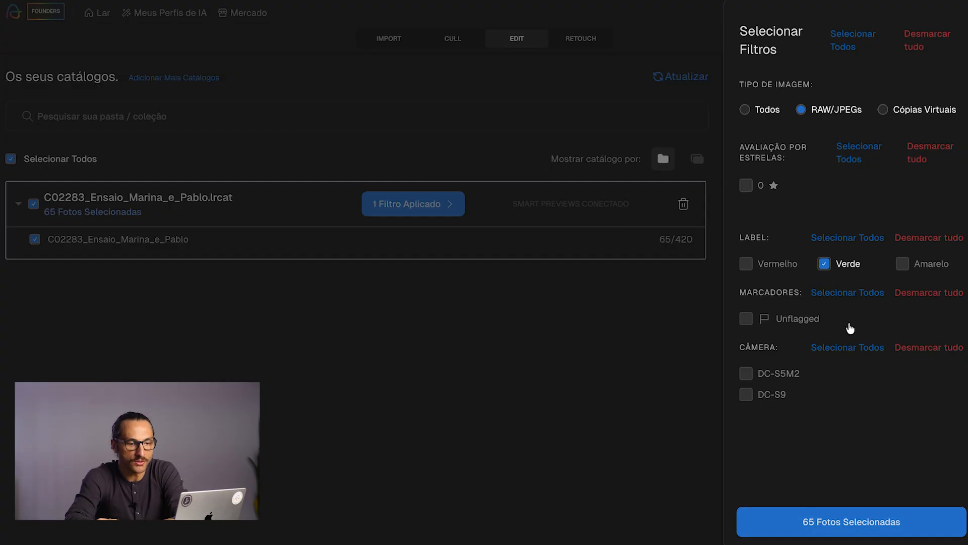
click(848, 524)
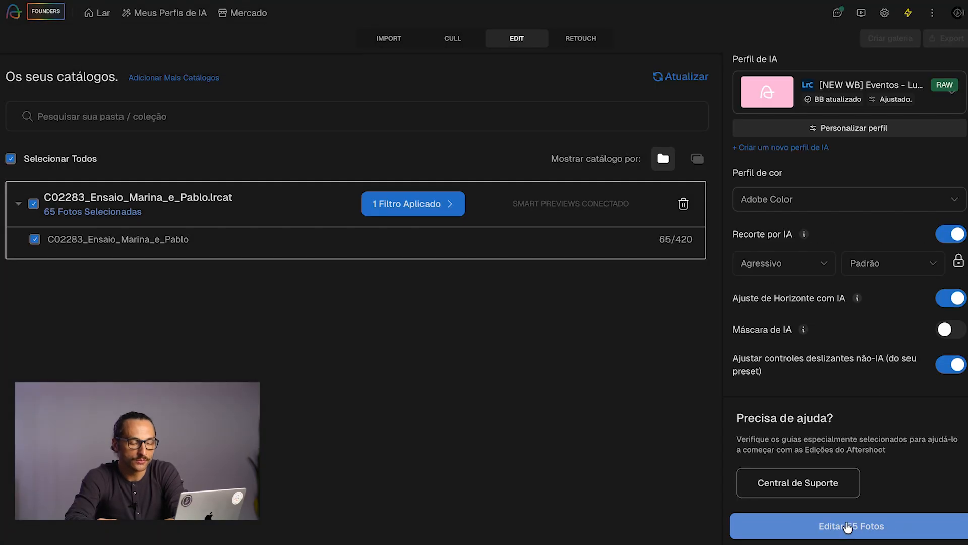
click(847, 526)
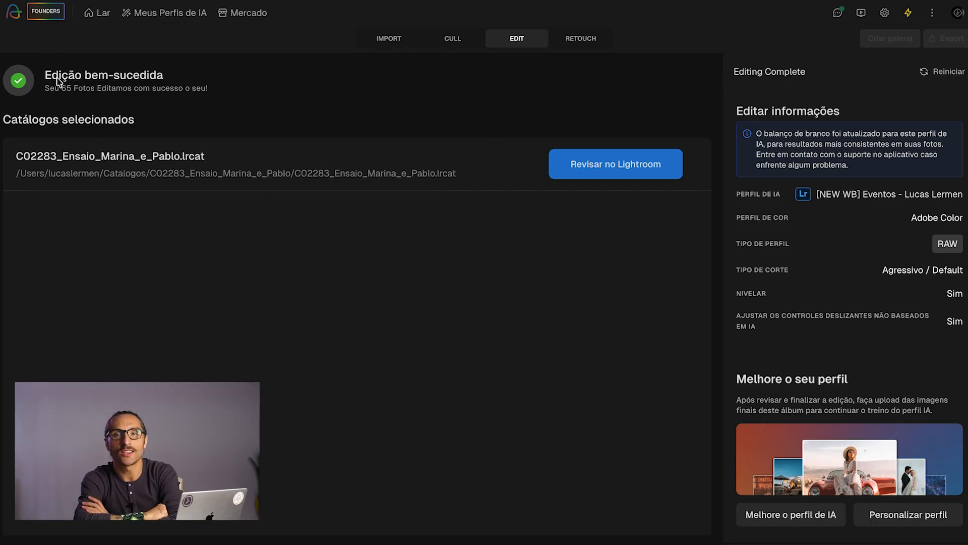
Open the edited catalog in Lightroom Classic for review and accept the catalog upgrade
click(600, 167)
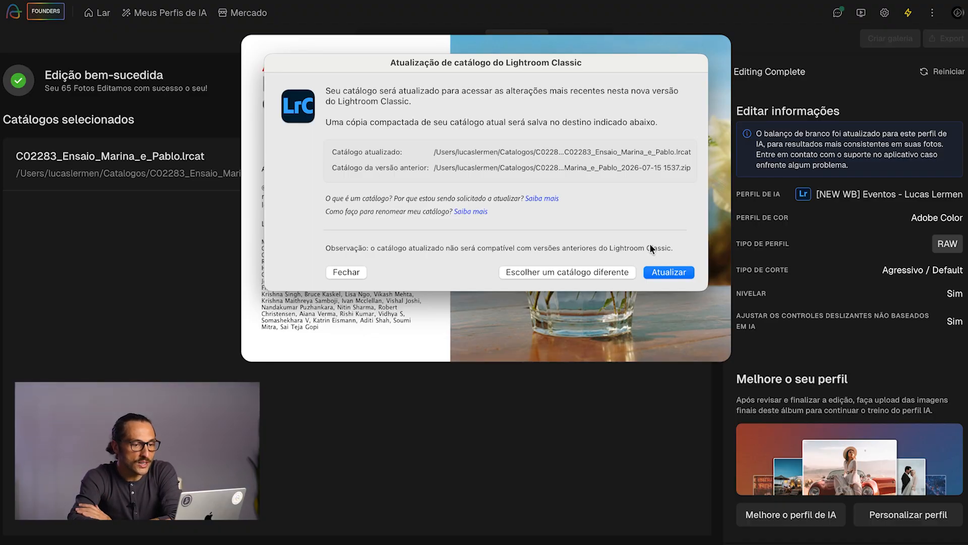
click(661, 272)
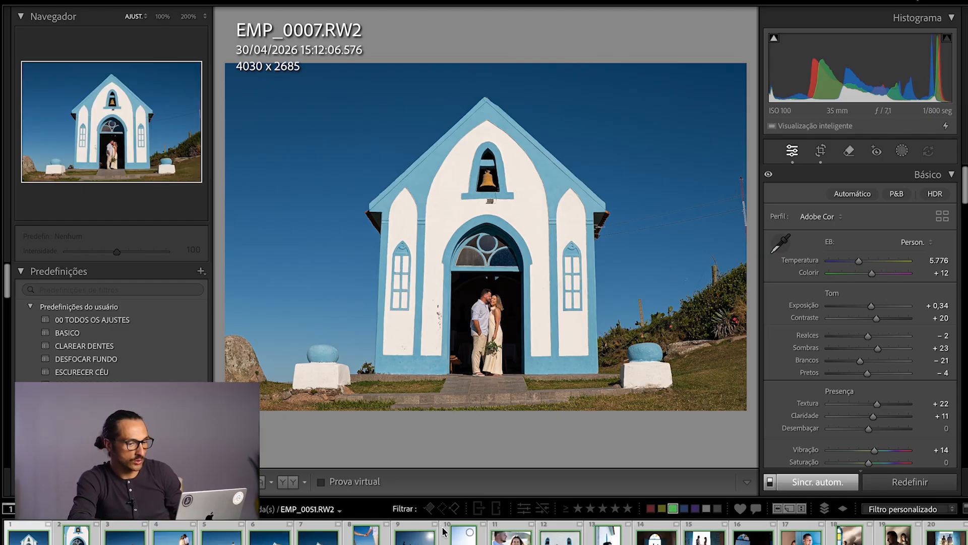
Open the holding-hands photo EMP_0046.RW2 and compare its edit with the original
click(366, 535)
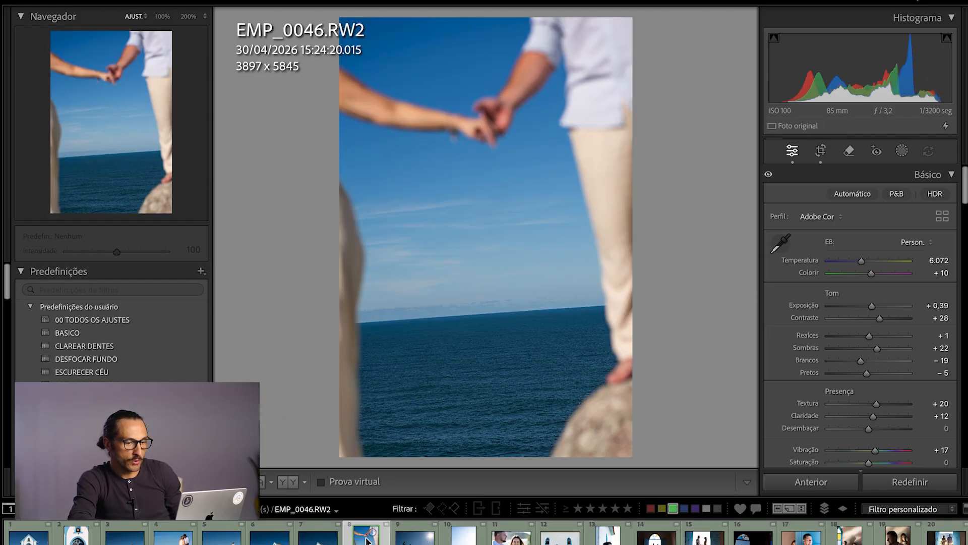
key(backslash)
key(backslash)
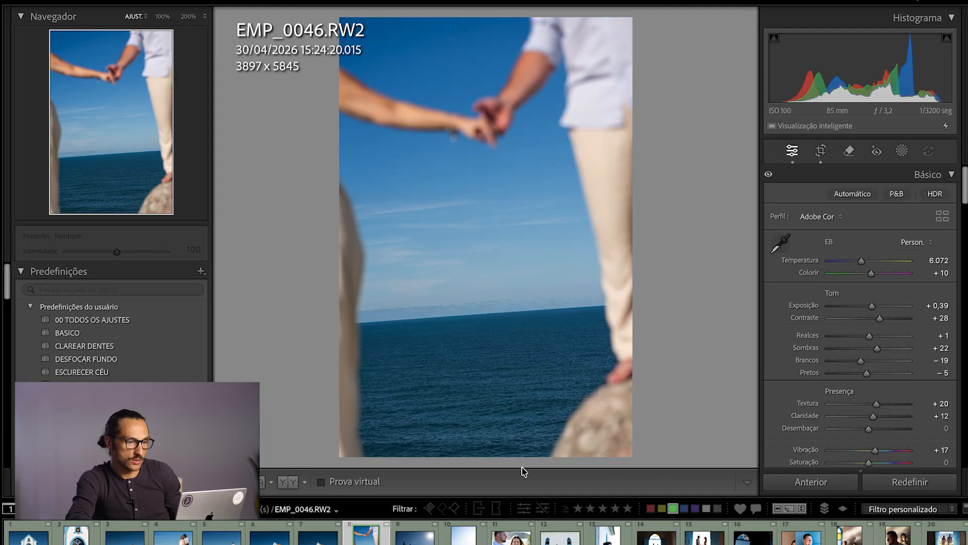
Review the edits on EMP_0030.RW2, the blue-door portrait EMP_0090.RW2 and the beach embrace EMP_0168.RW2
click(175, 539)
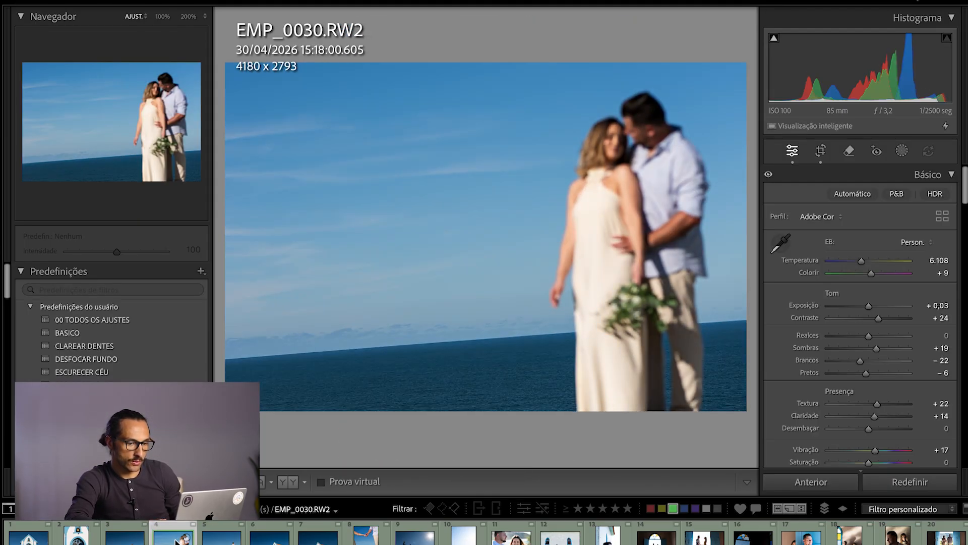
click(802, 537)
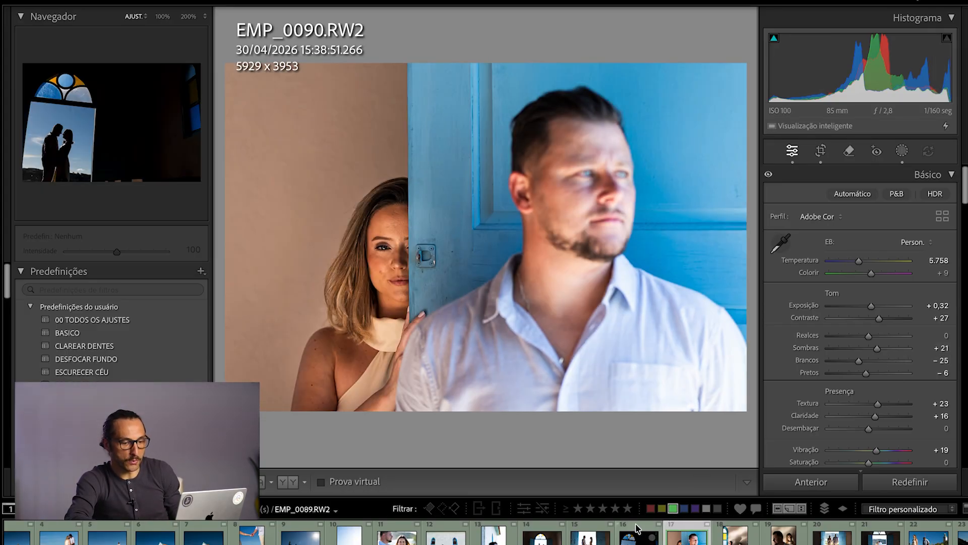
scroll(636, 528, right, 10)
click(623, 540)
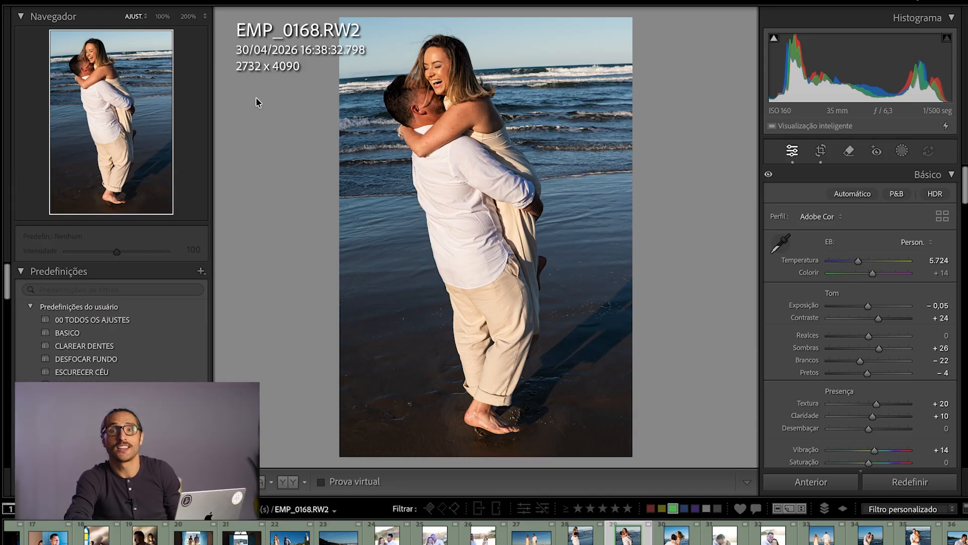
Toggle the before-and-after comparison repeatedly on the couple portrait EMP_0243.RW2
key(backslash)
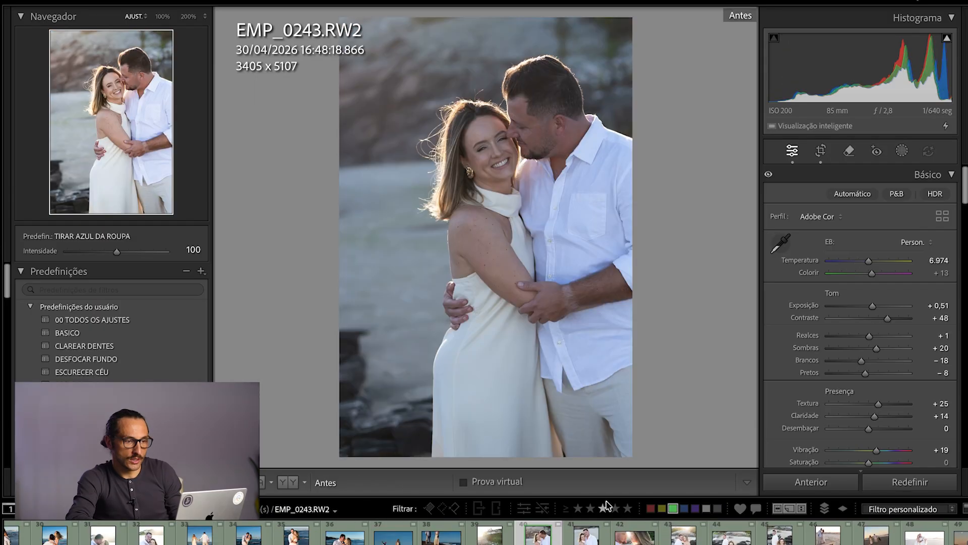
key(backslash)
key(backslash)
key(backslash)
key(backslash)
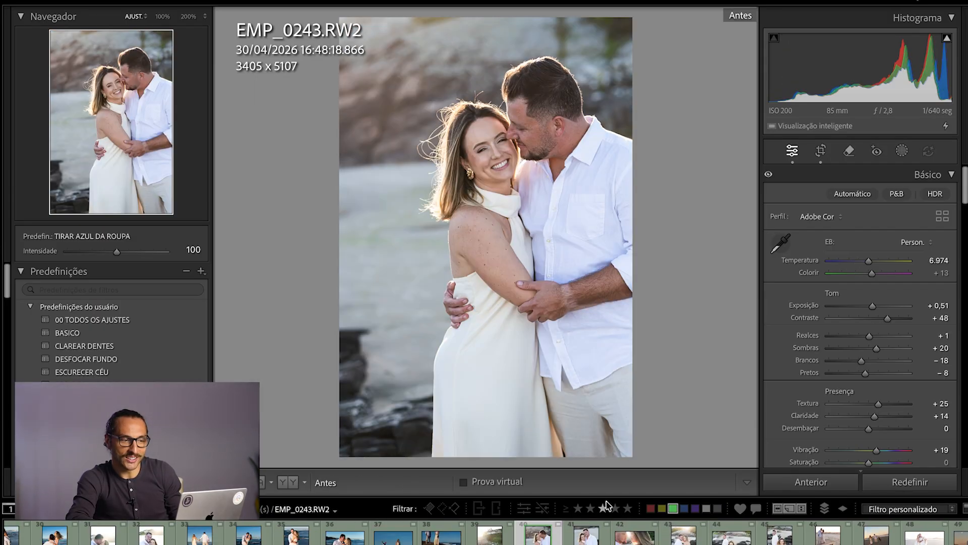
key(backslash)
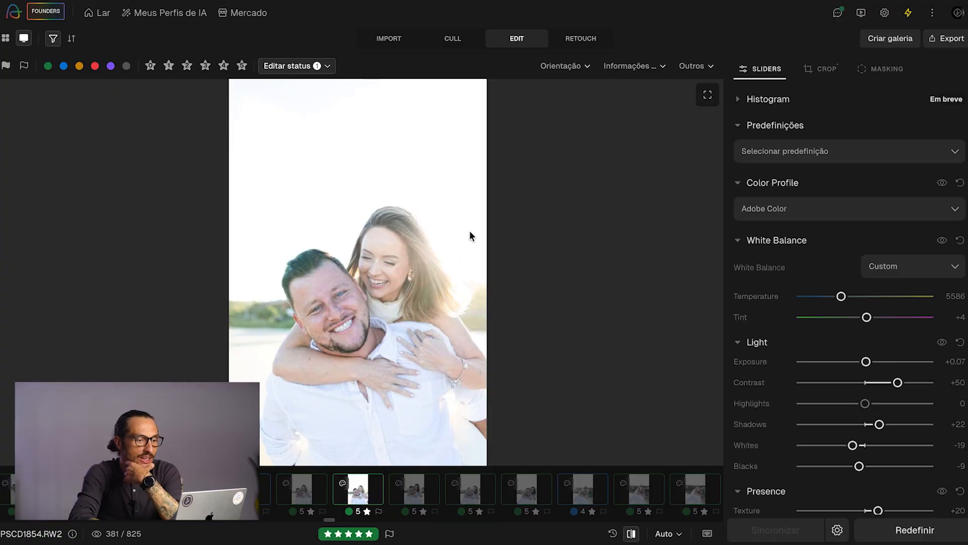
Switch to Aftershoot, view the retouching controls for the piggyback portrait PSCD1854.RW2, and return to the home page
click(580, 39)
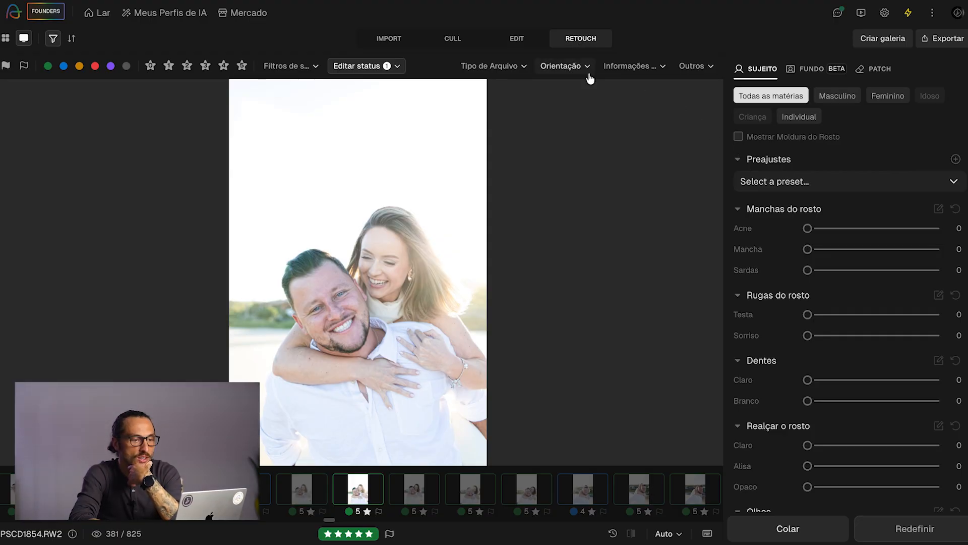
click(98, 22)
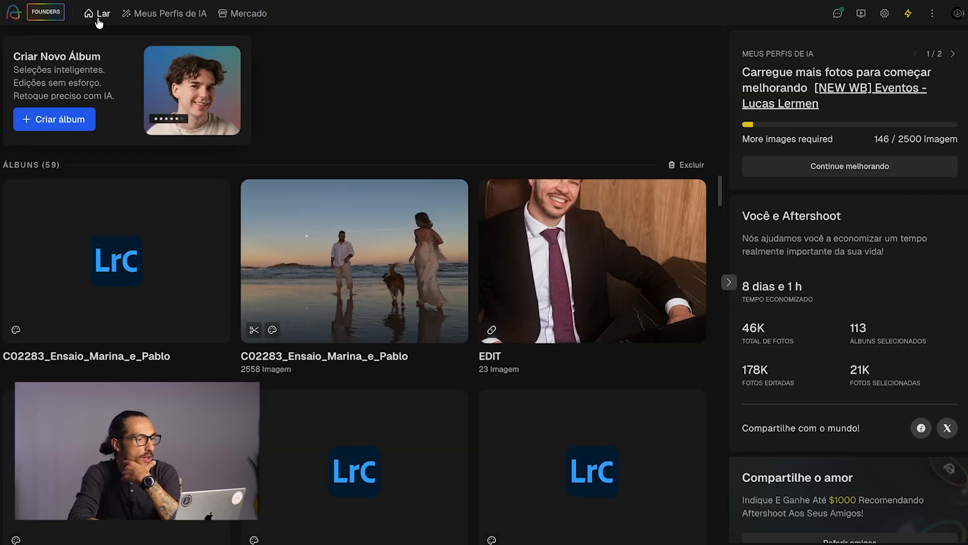
Create an album from the RETOQUE folder with session type Retrato E Fotos De Cabeça and open portrait IMG_6364.jpg for retouching
click(71, 120)
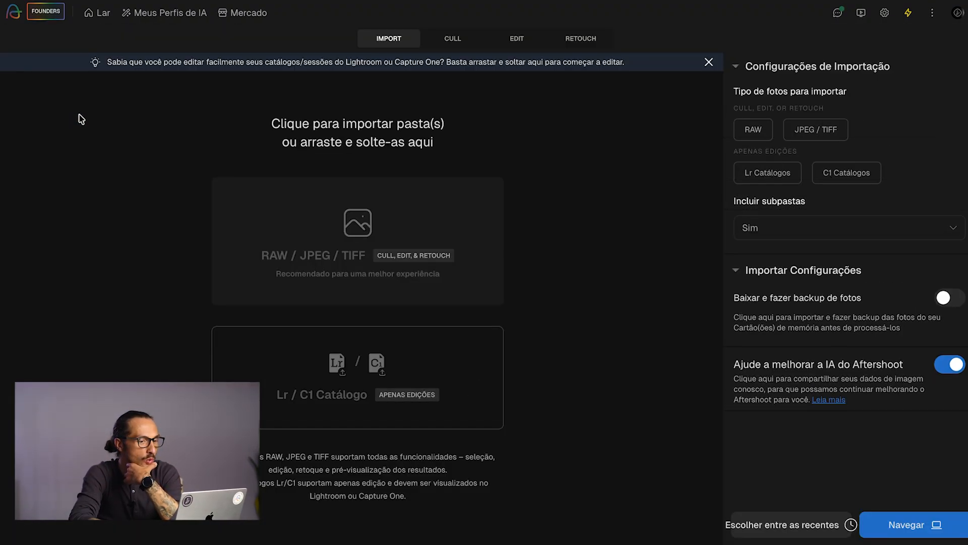
click(366, 243)
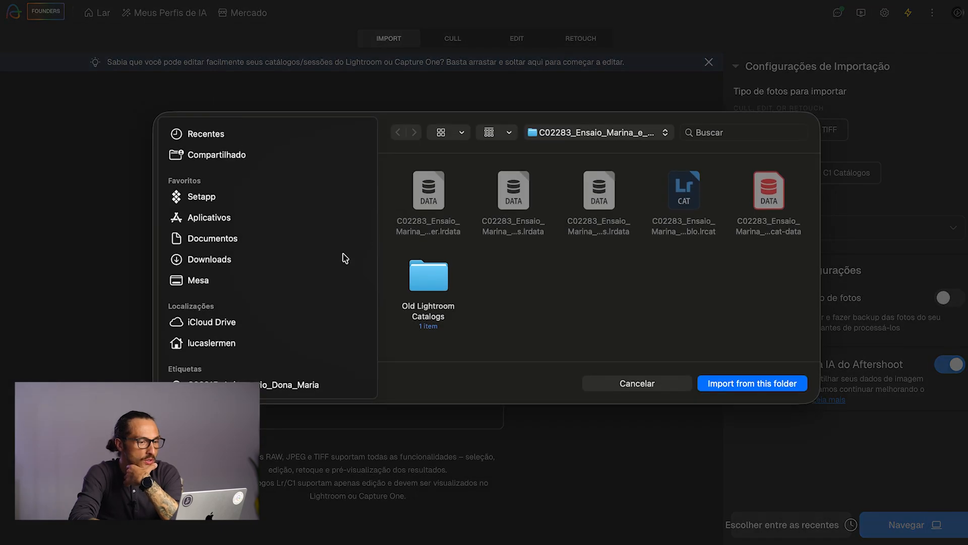
click(754, 386)
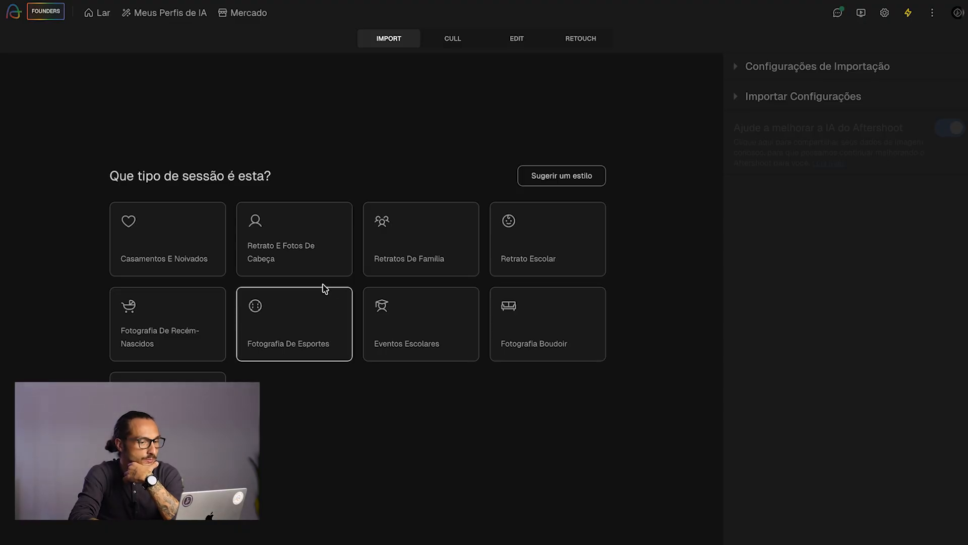
click(282, 247)
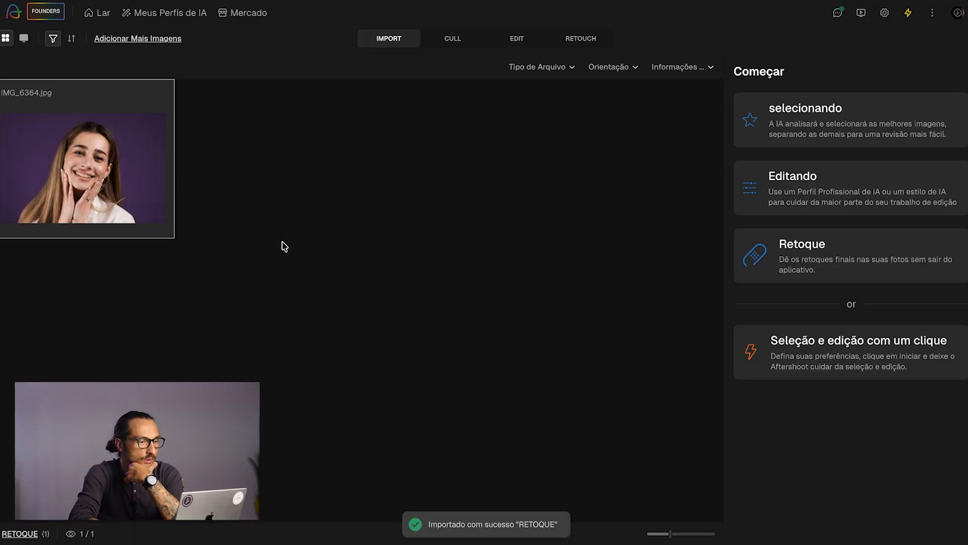
double_click(123, 201)
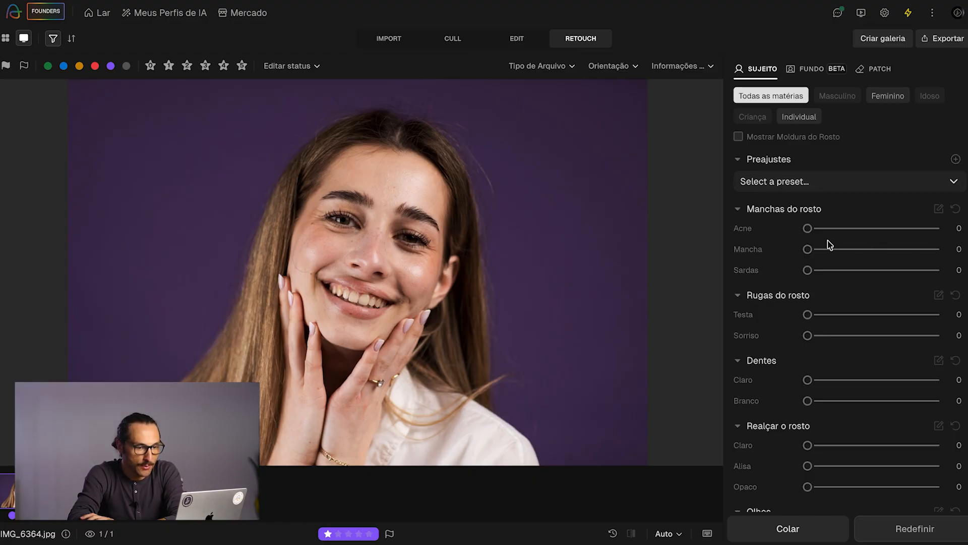
Set face blemishes to Acne 35, Mancha 35 and Sardas 39, and face wrinkles to Testa 33 and Sorriso 36
drag(807, 228, 852, 229)
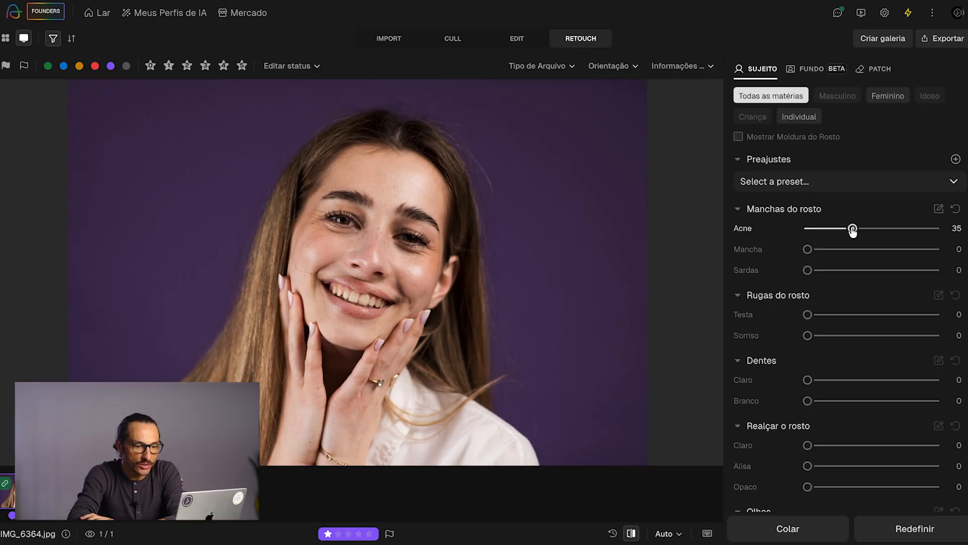
drag(837, 251, 858, 271)
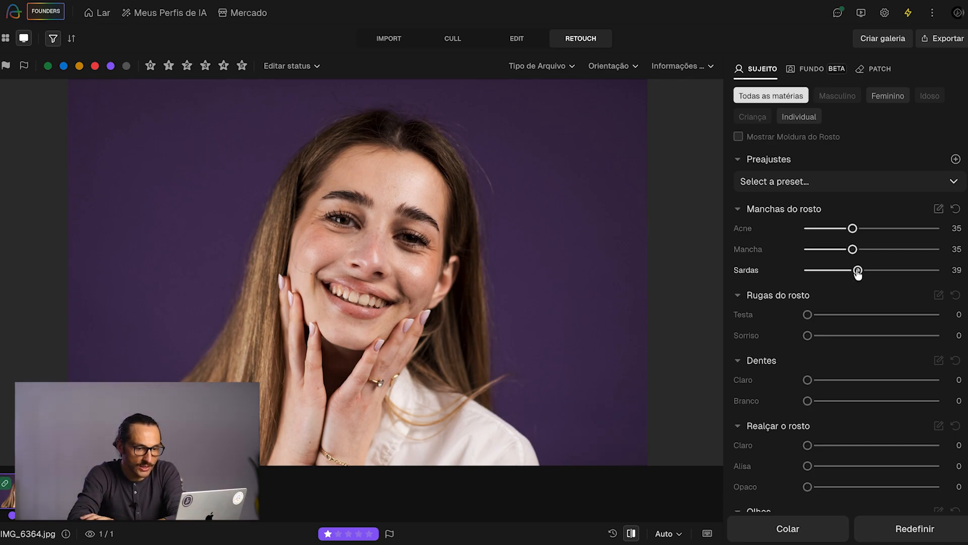
drag(833, 315, 853, 338)
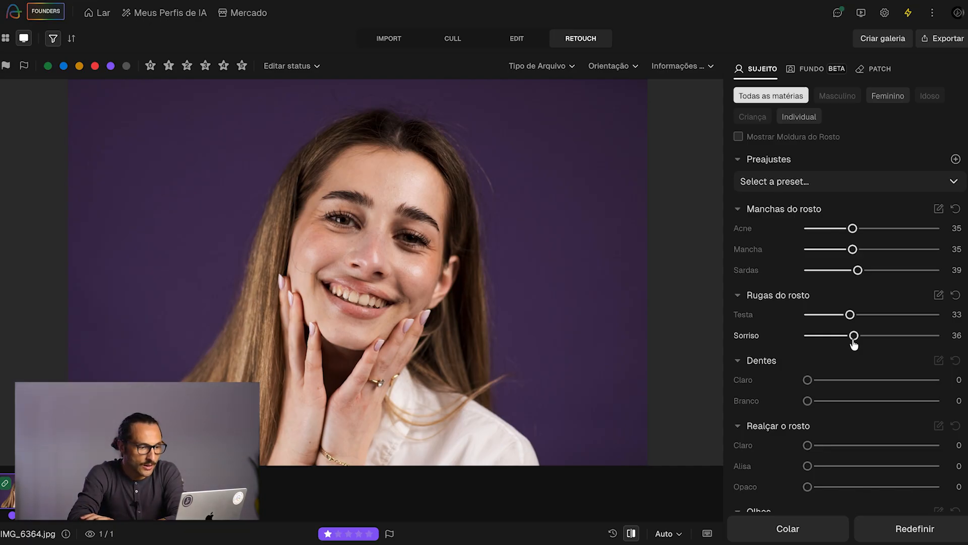
Set the teeth retouching to Claro 39 and Branco 35
drag(849, 381, 858, 381)
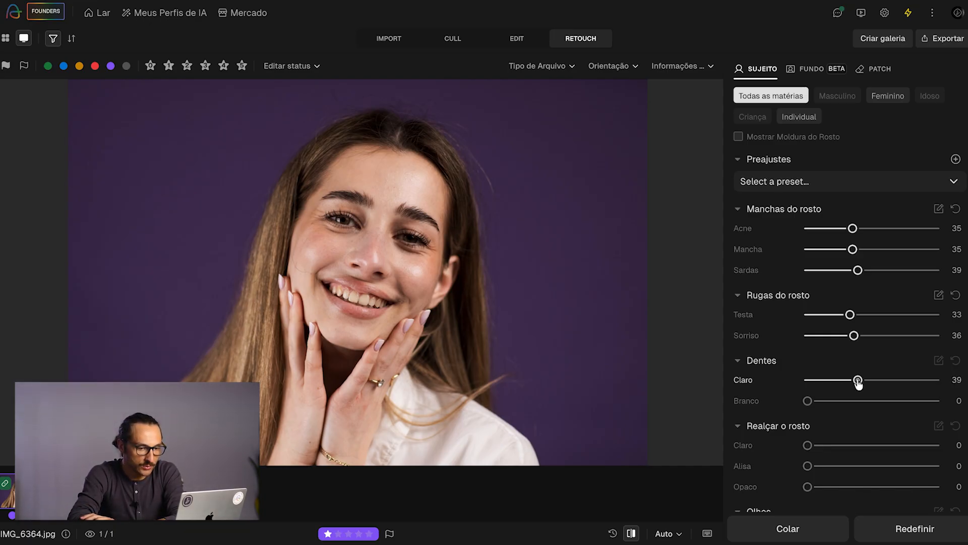
click(840, 401)
drag(840, 402, 853, 402)
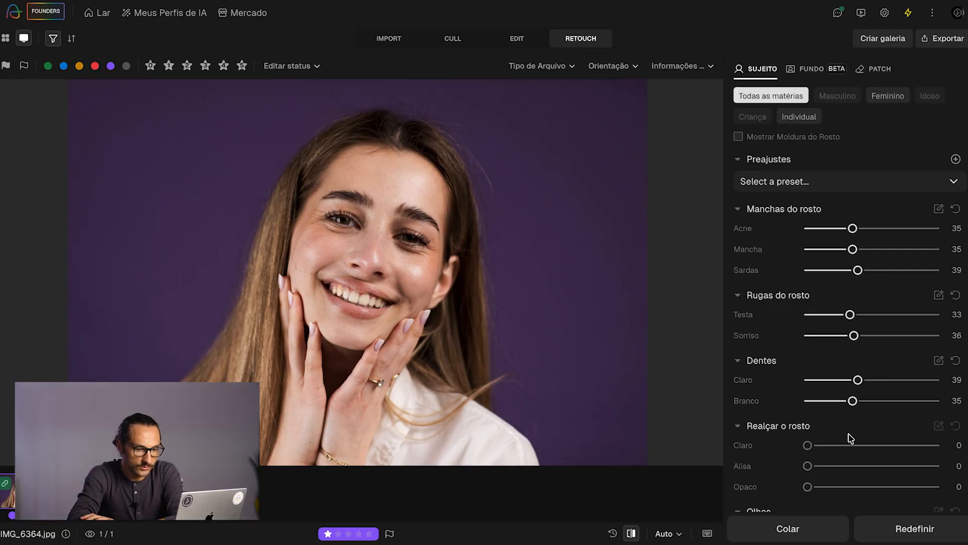
Set the face enhancement (Realçar o rosto) to Claro 39, Alisa 37 and Opaco 48
scroll(846, 434, down, 3)
drag(848, 365, 857, 362)
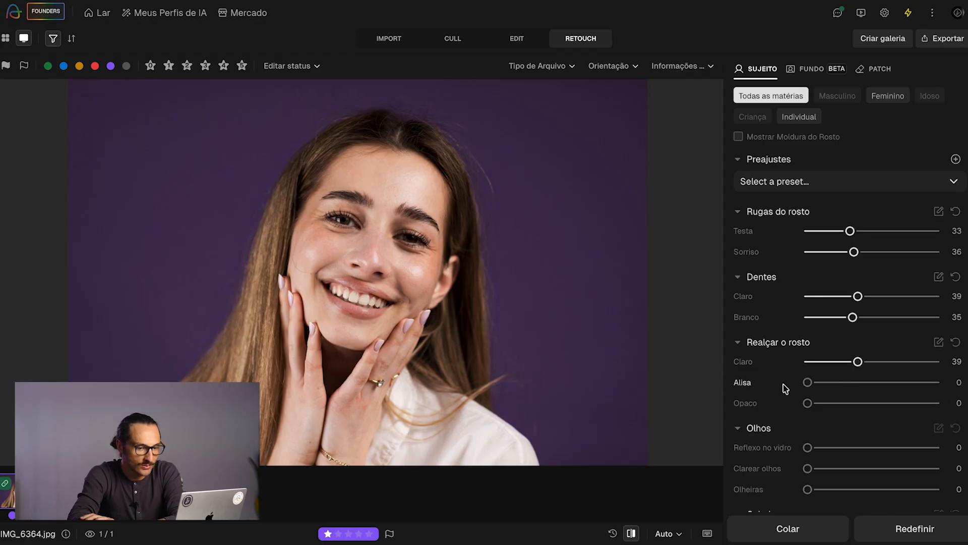
drag(832, 385, 855, 383)
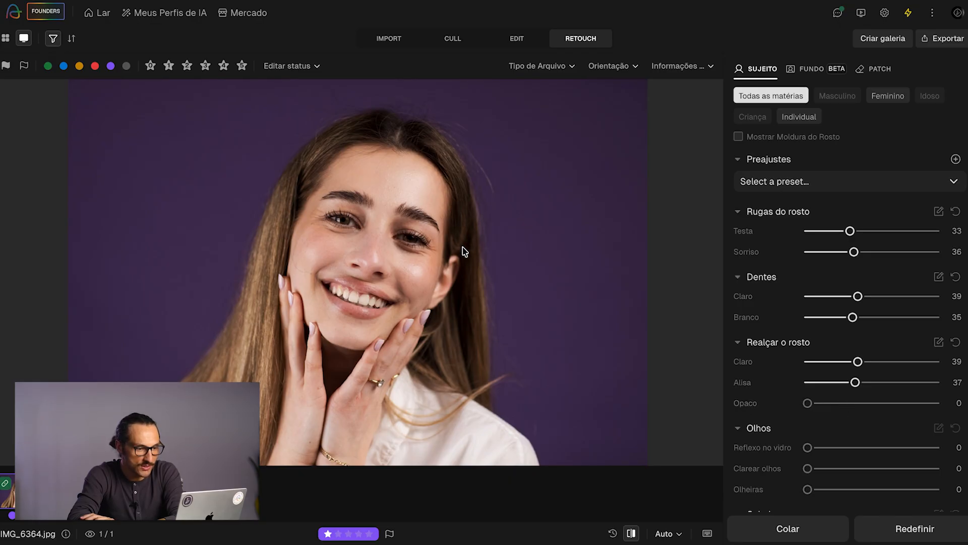
drag(852, 403, 869, 403)
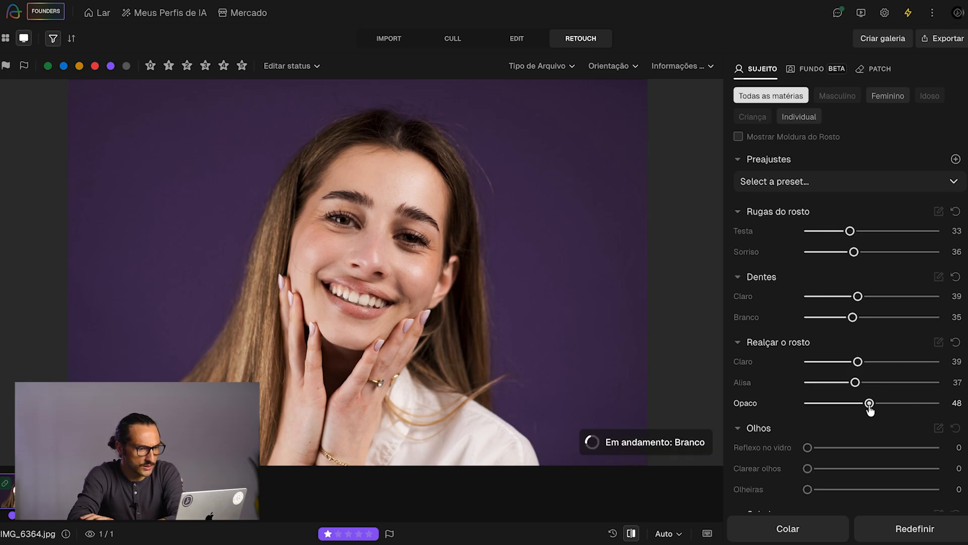
Set the eye retouching to Clarear olhos 33 and Olheiras 25, and the stray-hair removal Fios to 50
scroll(869, 407, down, 3)
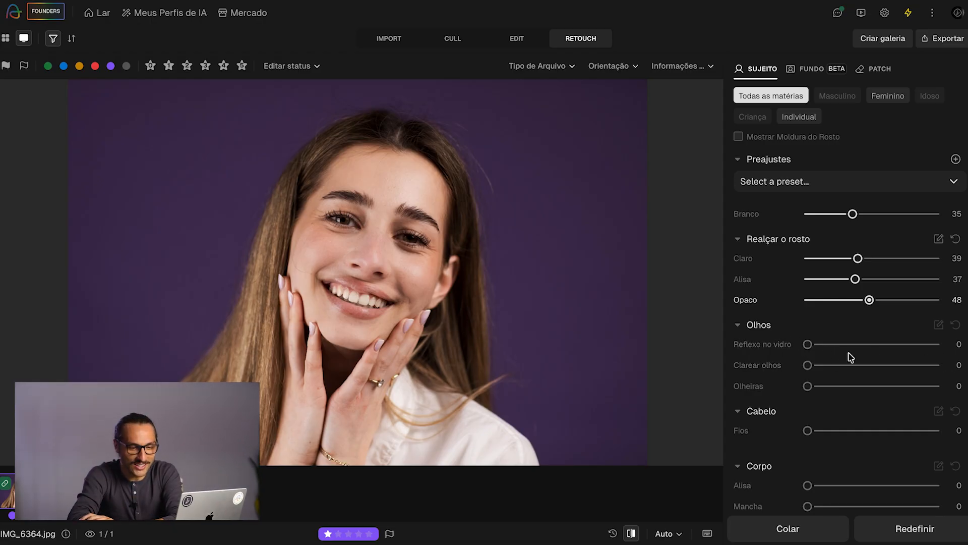
click(839, 370)
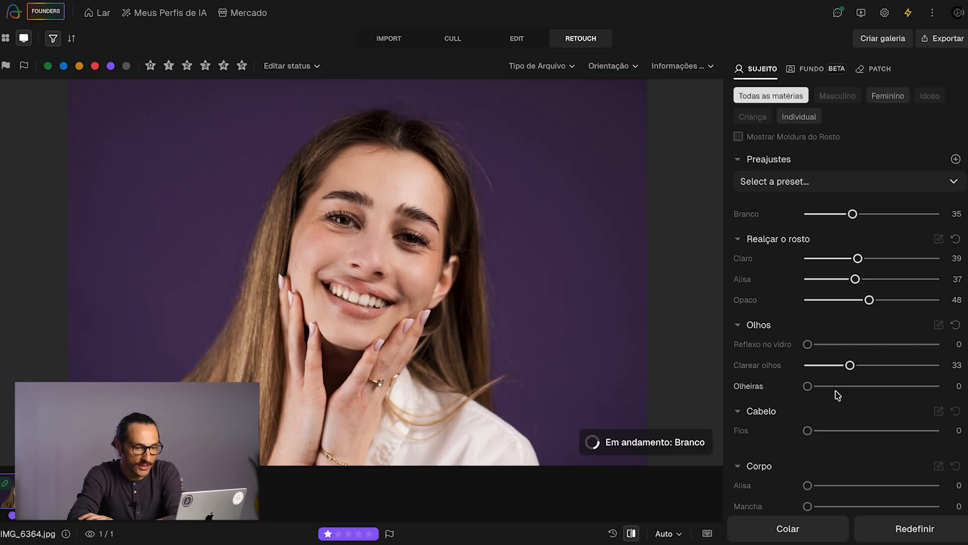
drag(832, 388, 839, 389)
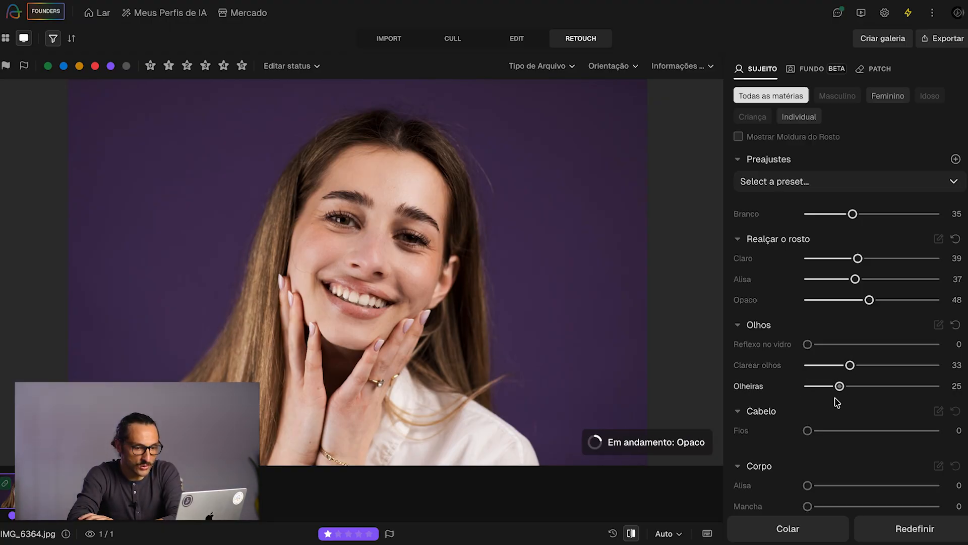
drag(834, 430, 872, 432)
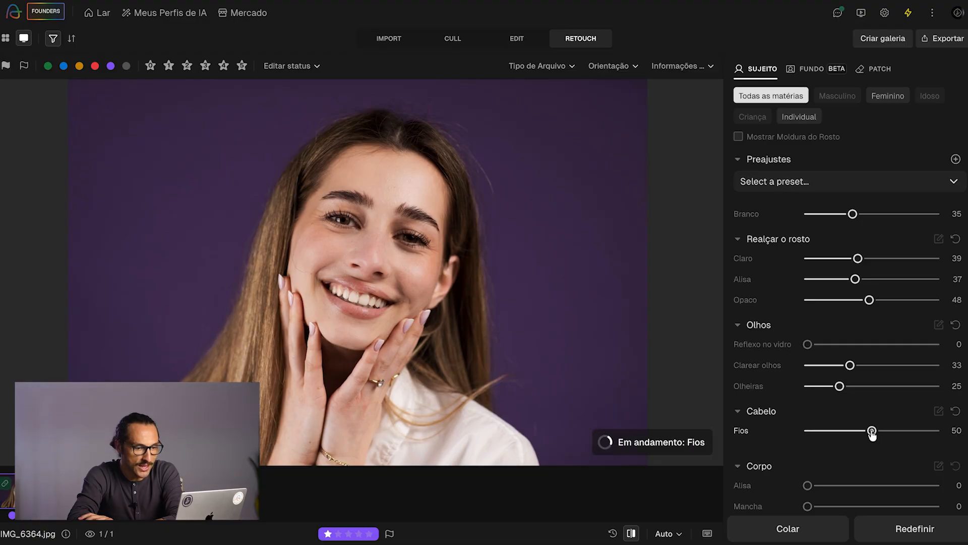
Set the body retouching to Alisa 27 and Desamassar Roupa 55
scroll(871, 433, down, 2)
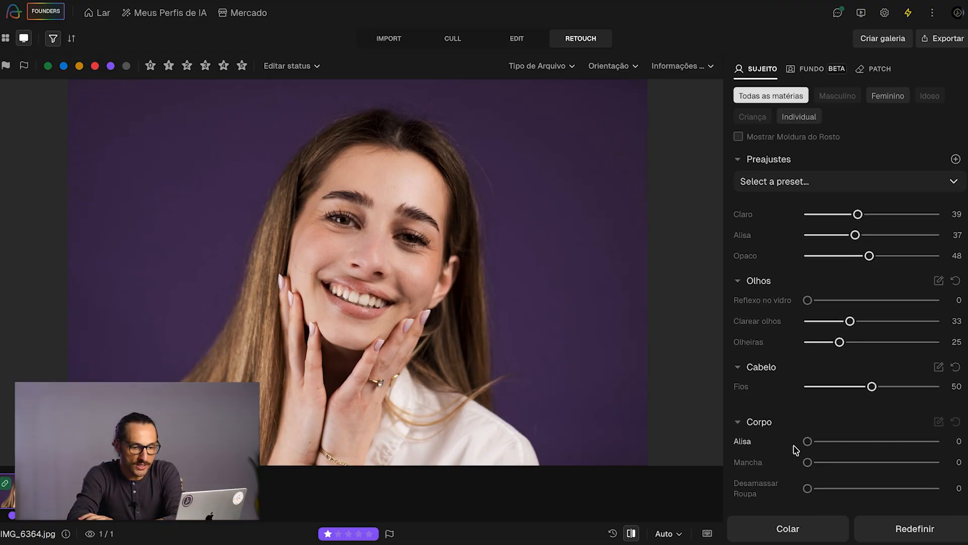
drag(835, 444, 843, 443)
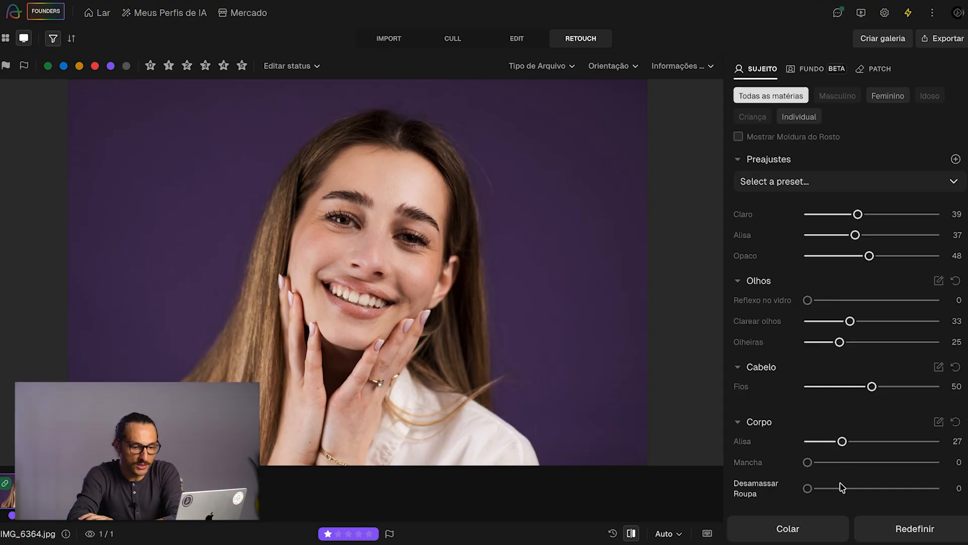
drag(844, 490, 878, 490)
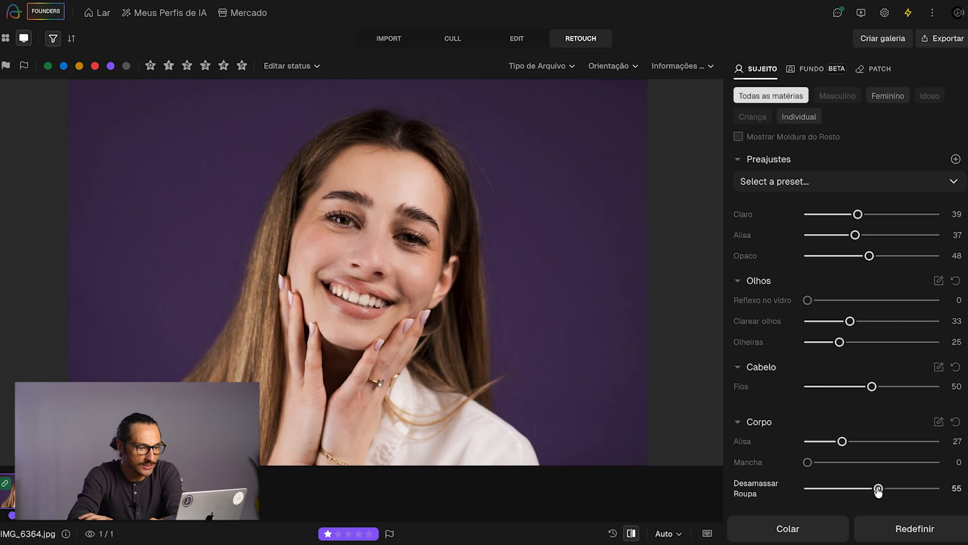
Toggle the before-and-after comparison on the retouched portrait and look over all the subject retouching values
click(632, 533)
click(632, 534)
click(631, 533)
click(632, 534)
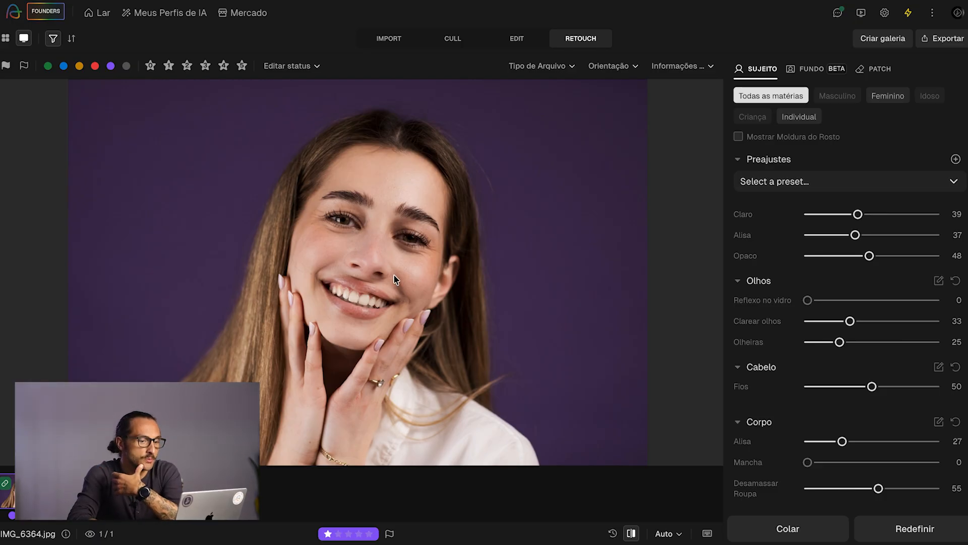
scroll(892, 262, up, 1)
scroll(894, 266, up, 5)
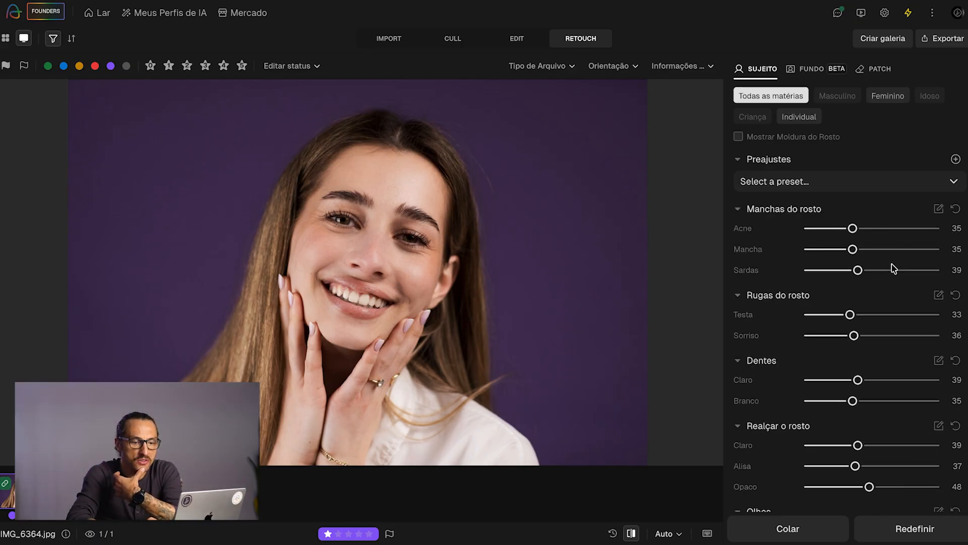
scroll(901, 381, down, 5)
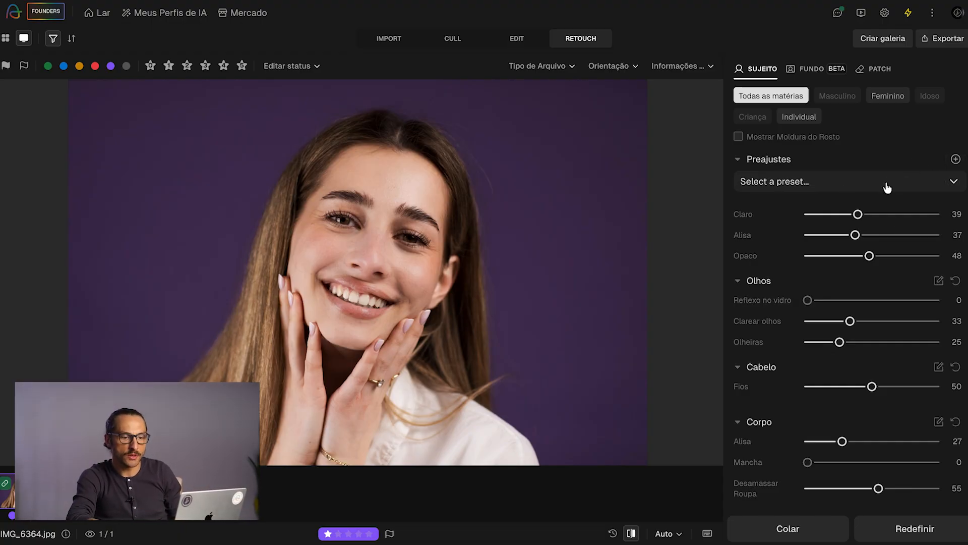
View the new retouching preset dialog, cancel it, and look at the list of saved presets without choosing one
click(956, 160)
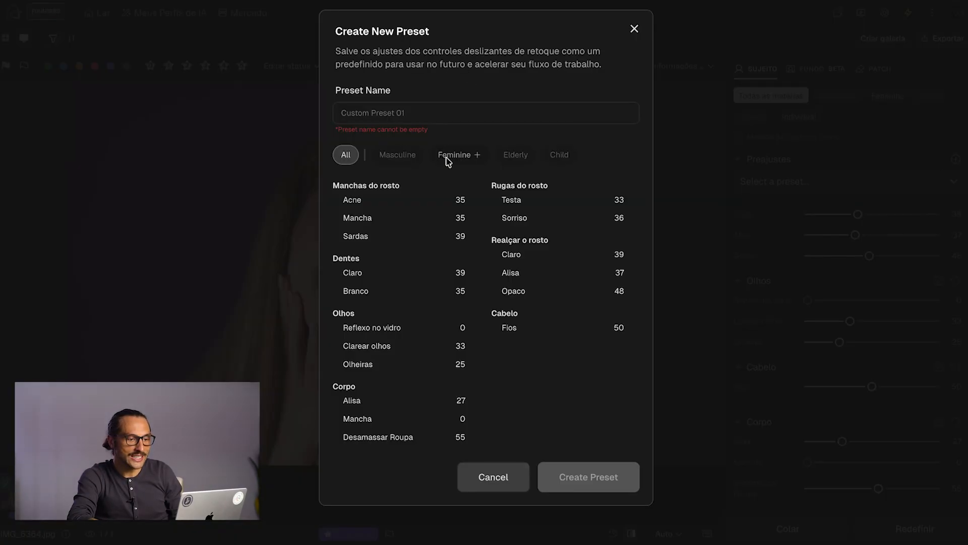
click(495, 482)
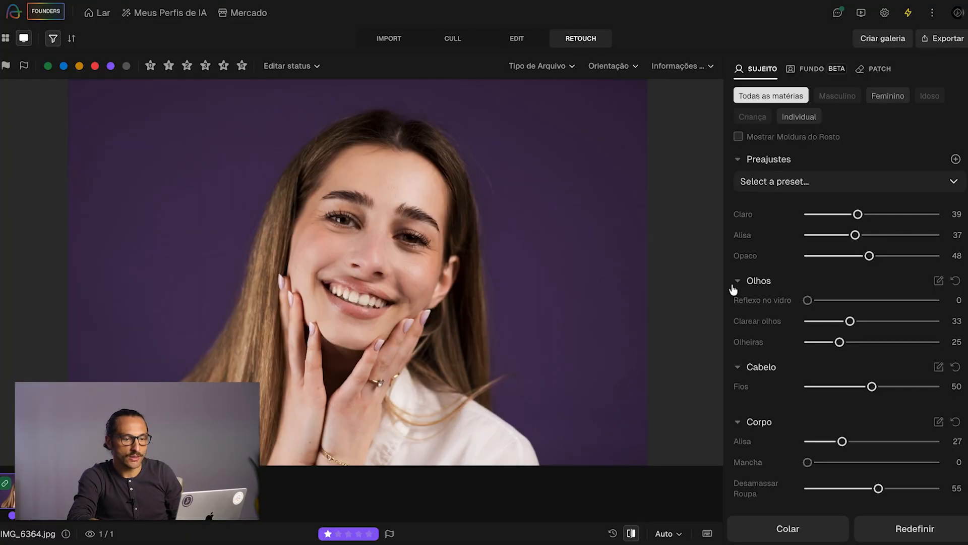
click(825, 181)
click(877, 153)
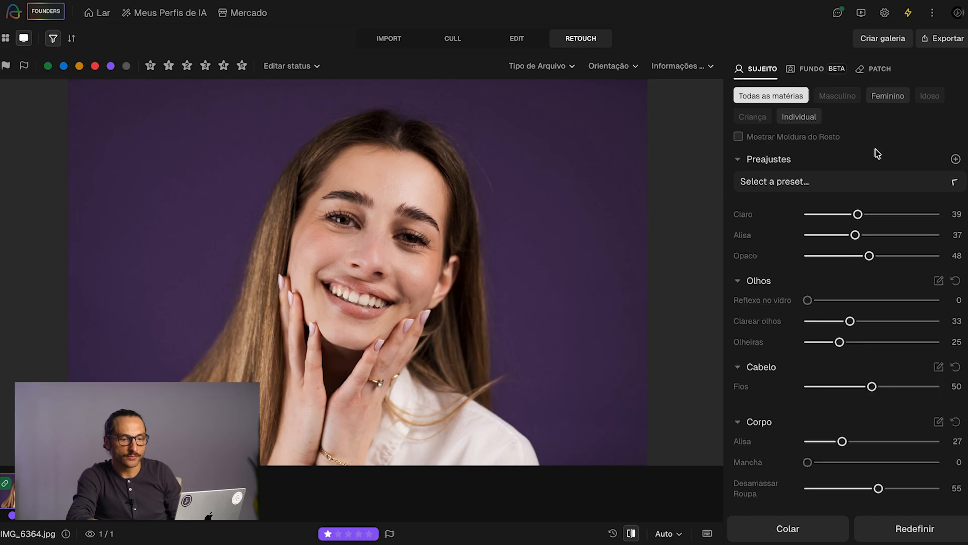
Try the Transparente background and the uploaded blue-sky photo behind the portrait, and remove the replacement background again
click(808, 69)
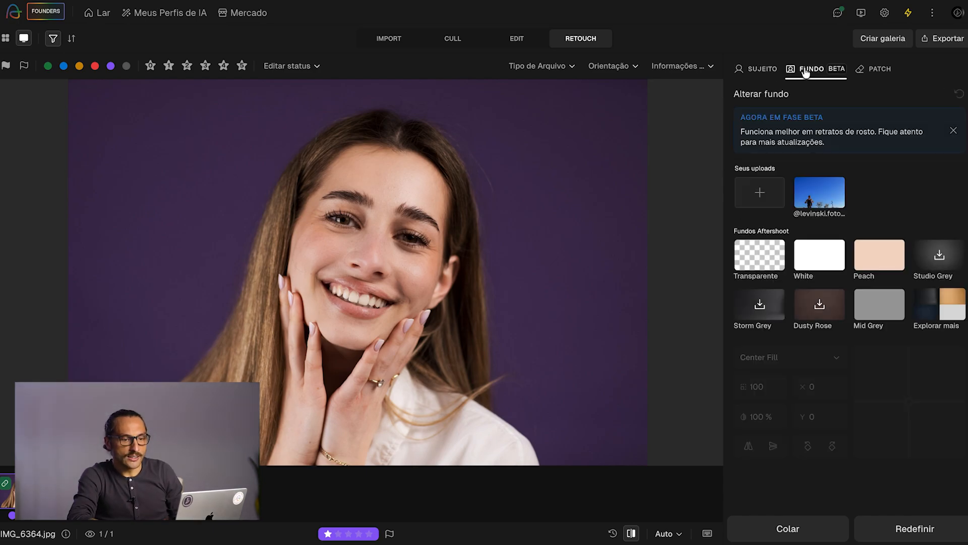
click(767, 264)
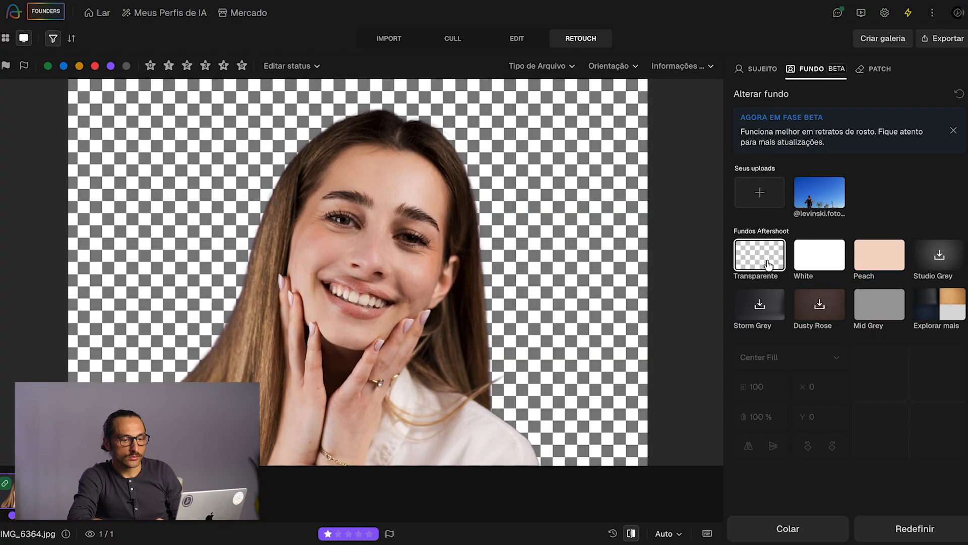
click(820, 193)
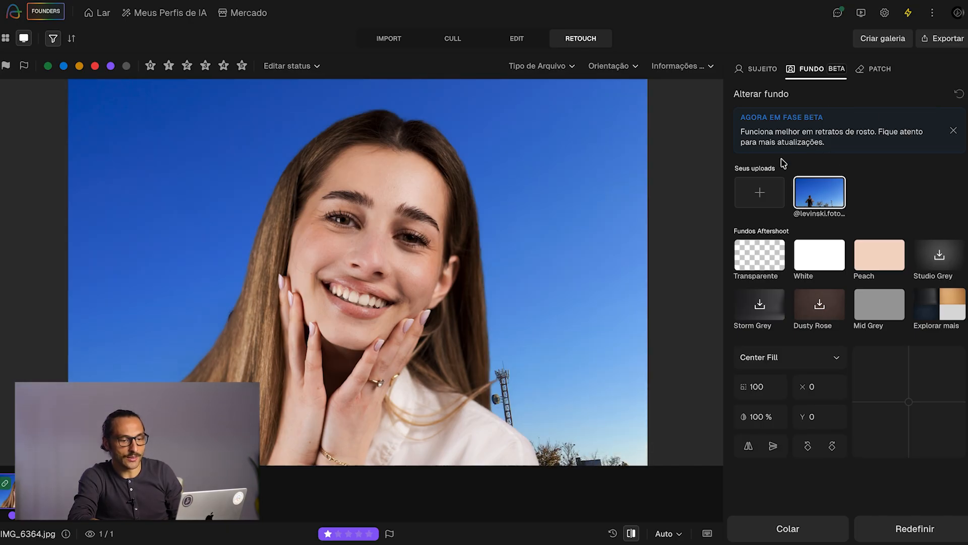
click(815, 199)
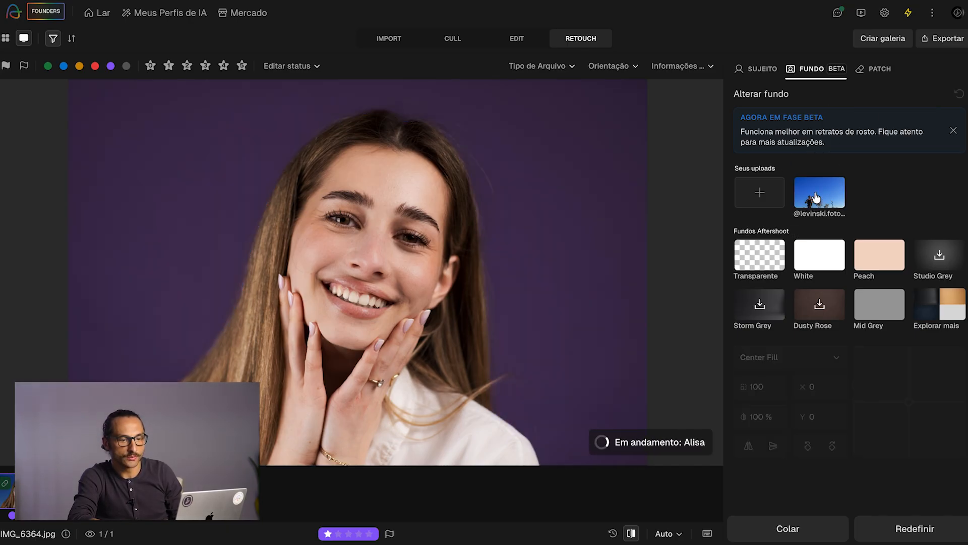
Paint an object-removal mask with brush size 30 over the plain purple backdrop beside the woman
click(880, 70)
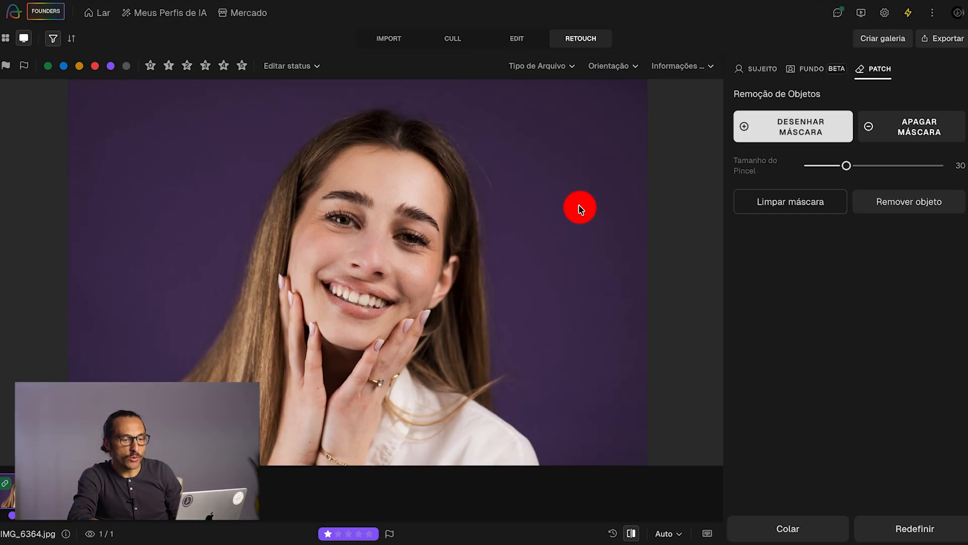
mouse_move(579, 344)
mouse_down()
mouse_move(568, 206)
mouse_move(580, 358)
mouse_move(572, 294)
mouse_move(585, 252)
mouse_move(592, 320)
mouse_up()
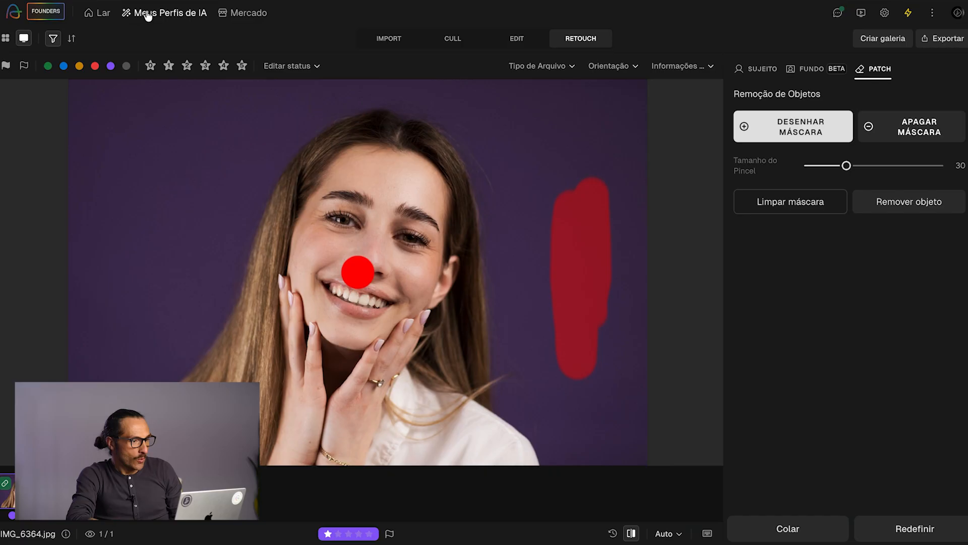
Open the couple's 2558-image album in the editing stage and bring up the gallery upload settings for all 825 selected photos
click(103, 14)
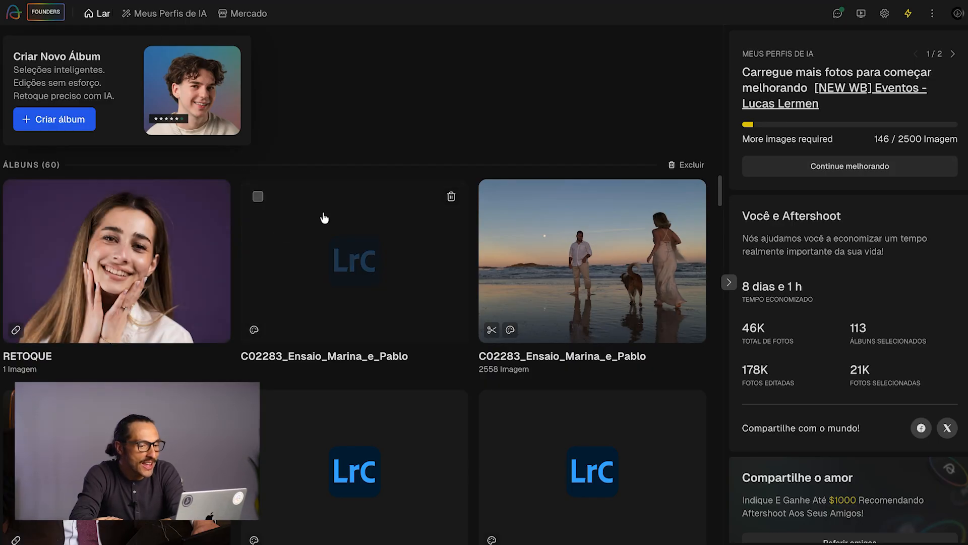
click(566, 258)
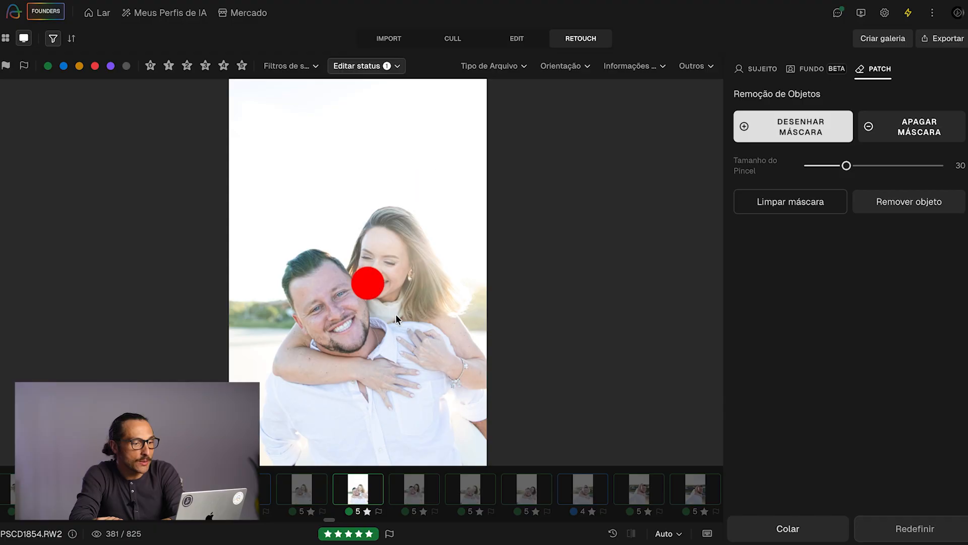
click(517, 38)
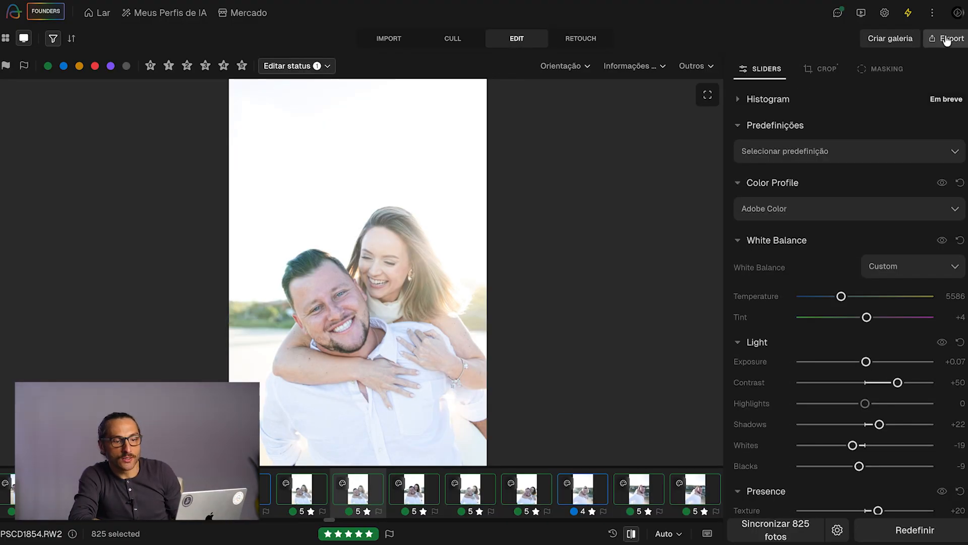
click(883, 40)
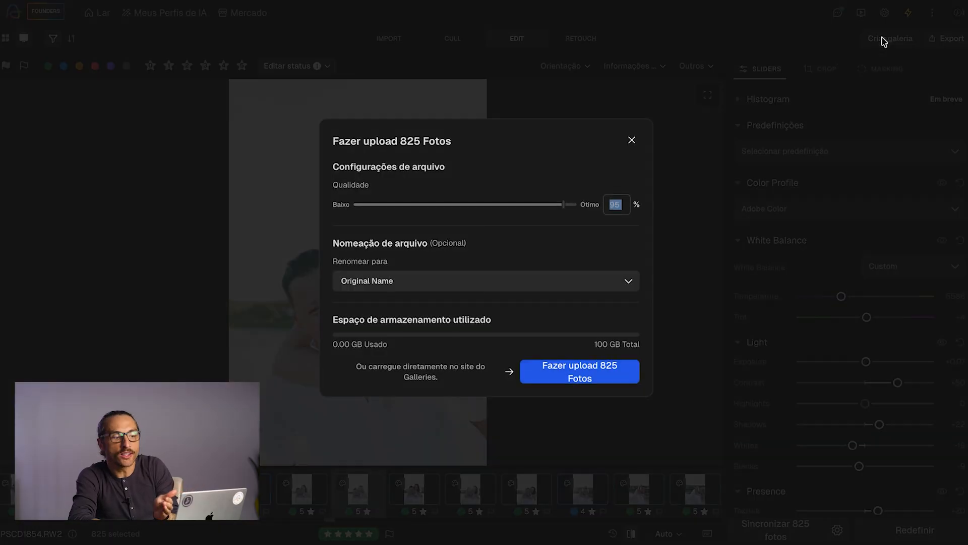